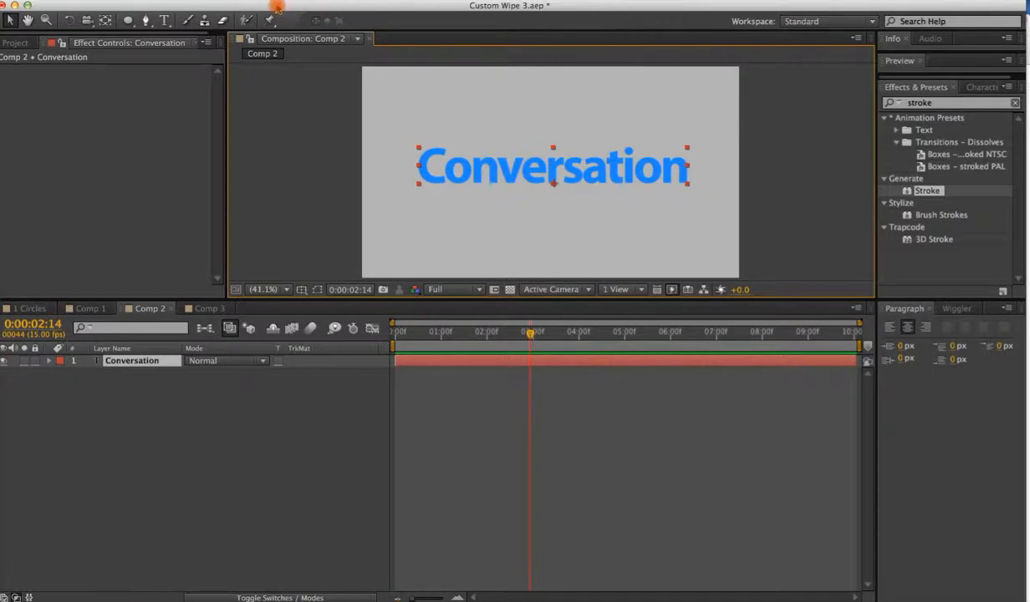
# Create shapes from the Conversation text layer to generate an outline shape layer.
pyautogui.click(275, 2)
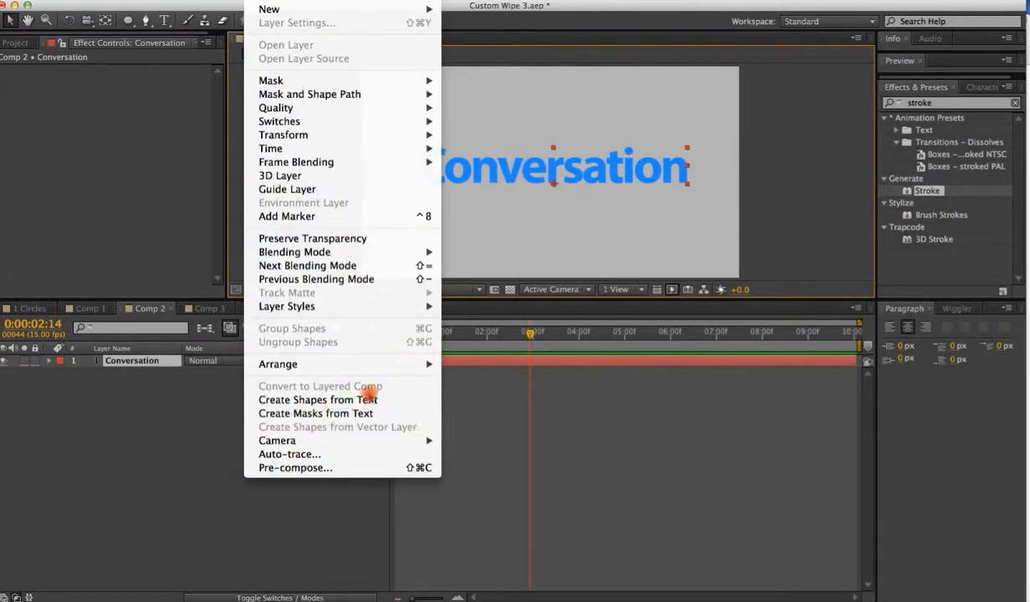
pyautogui.click(367, 399)
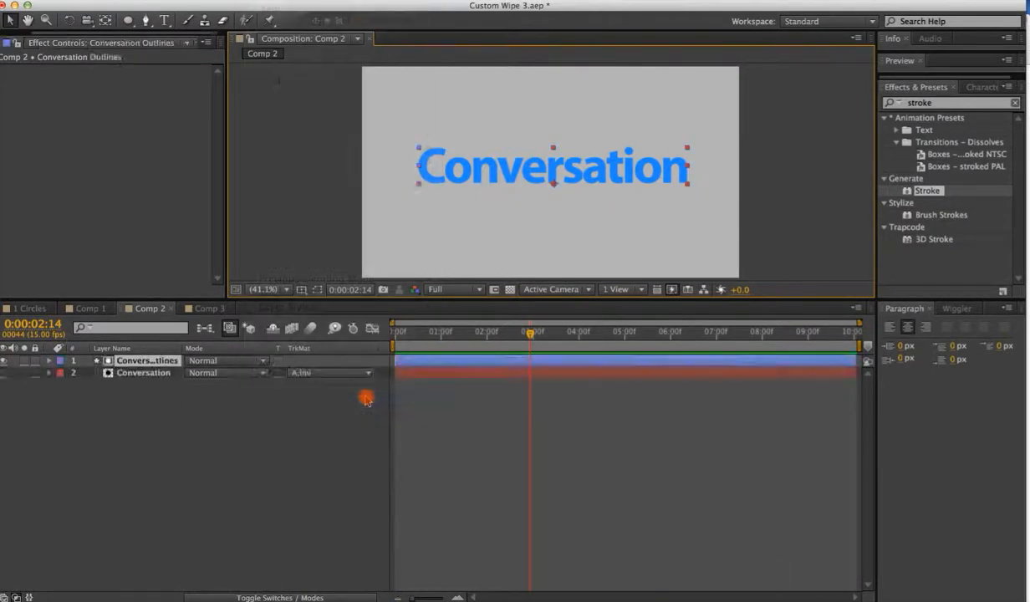
pyautogui.click(360, 407)
pyautogui.click(449, 364)
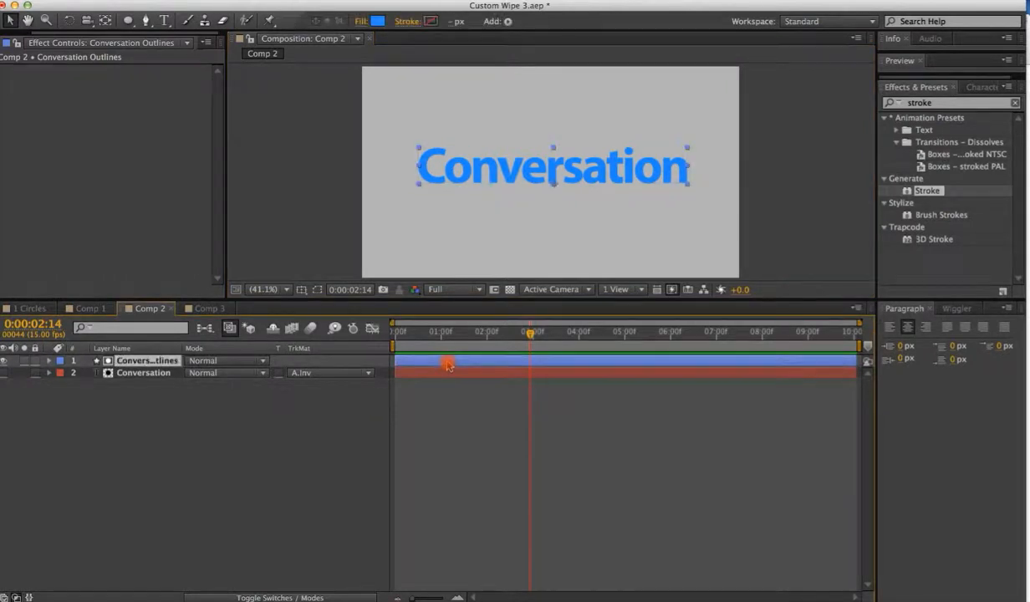
# Remove the track matte from the Conversation text layer and select the outlines in the composition.
pyautogui.click(328, 377)
pyautogui.click(326, 386)
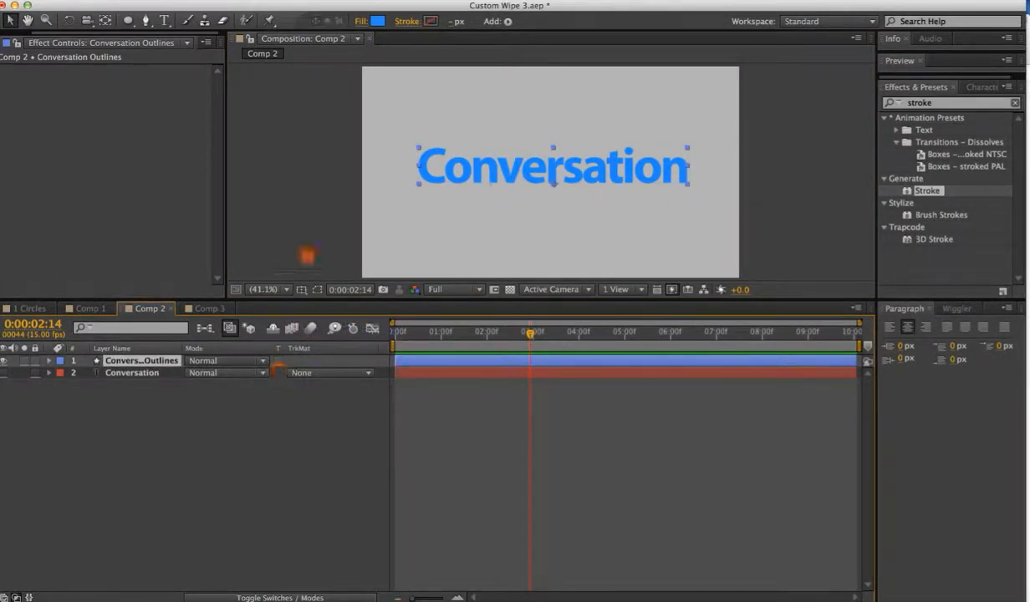
pyautogui.click(303, 251)
pyautogui.click(444, 176)
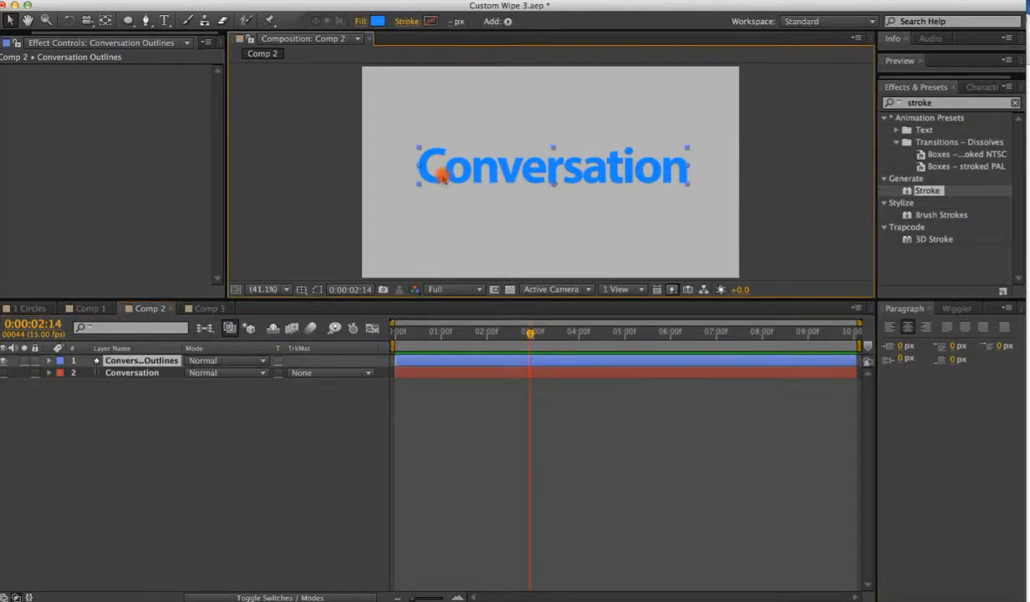
# Expand the outline layer's contents and set the shape stroke width to 48 px.
pyautogui.moveTo(511, 5); pyautogui.dragTo(541, 5)
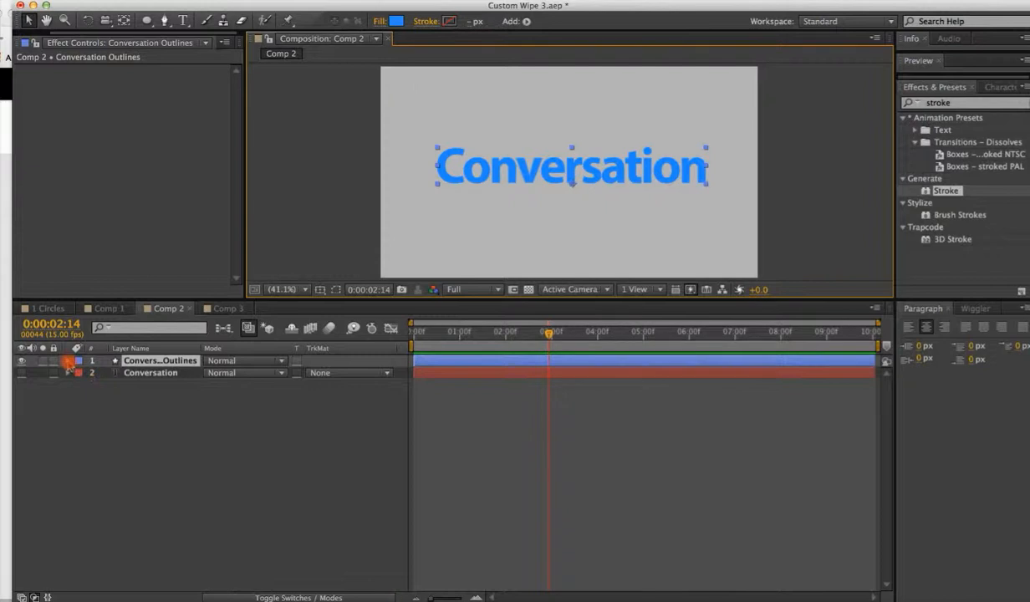
pyautogui.click(68, 361)
pyautogui.click(80, 373)
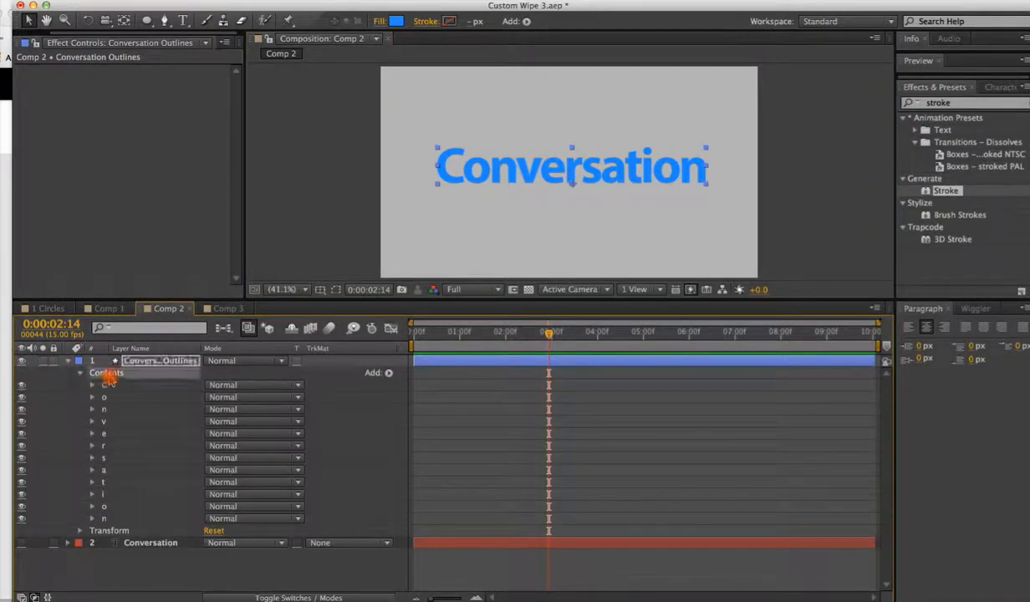
pyautogui.moveTo(468, 28)
pyautogui.mouseDown()
pyautogui.moveTo(423, 37)
pyautogui.moveTo(433, 35)
pyautogui.mouseUp()
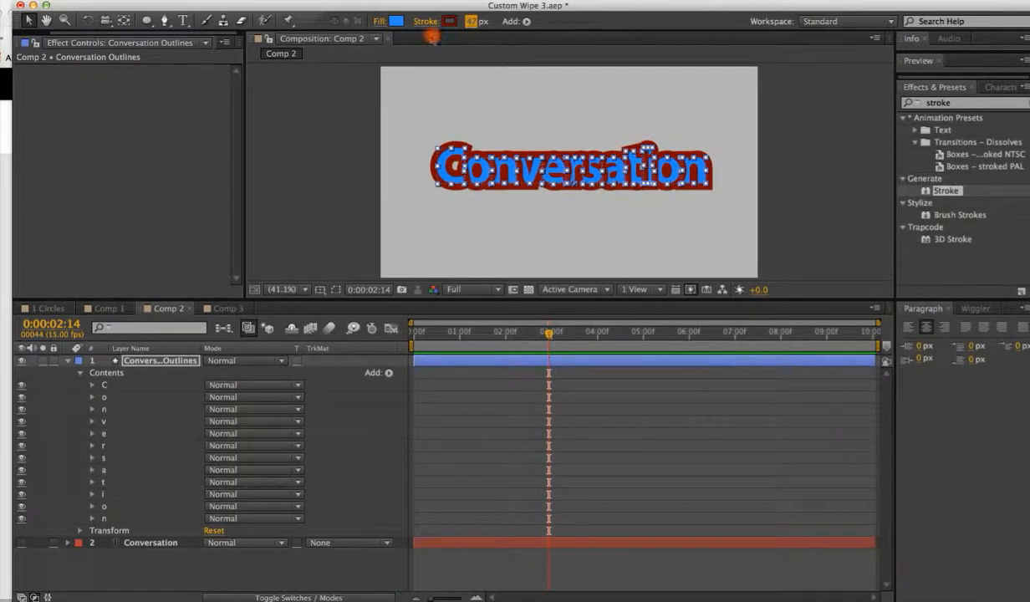
# Set the outline layer's fill to None.
pyautogui.click(372, 23)
pyautogui.click(476, 264)
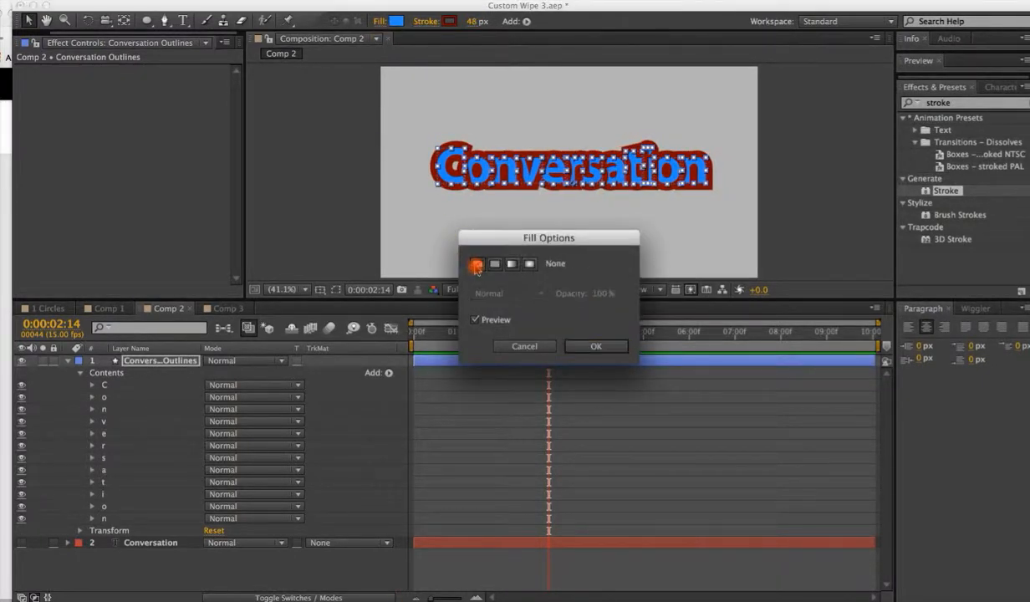
pyautogui.click(592, 345)
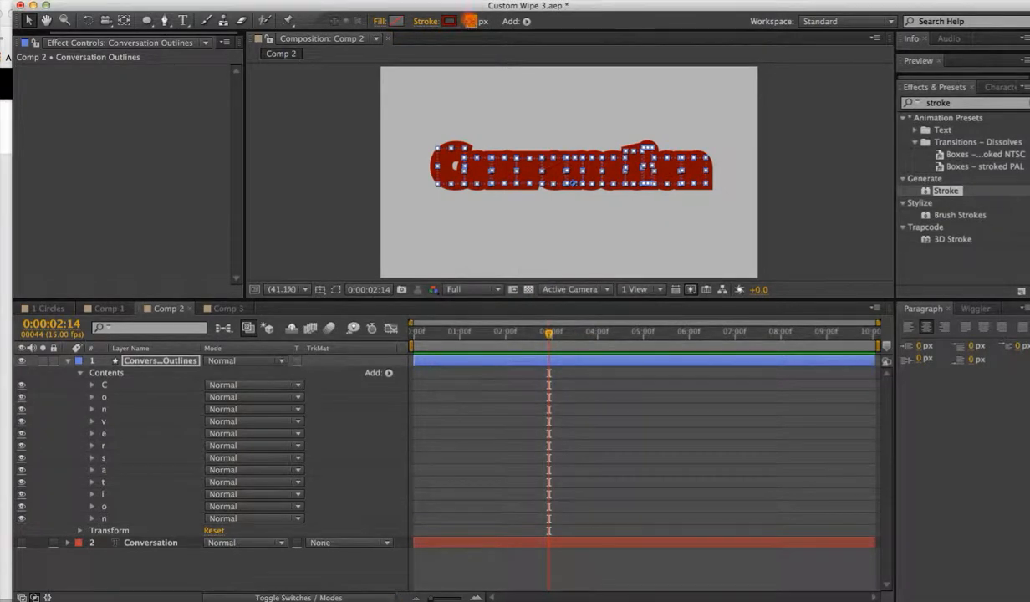
# Reduce the outline layer's stroke width to 36 px.
pyautogui.moveTo(471, 21)
pyautogui.mouseDown()
pyautogui.moveTo(447, 21)
pyautogui.moveTo(456, 21)
pyautogui.mouseUp()
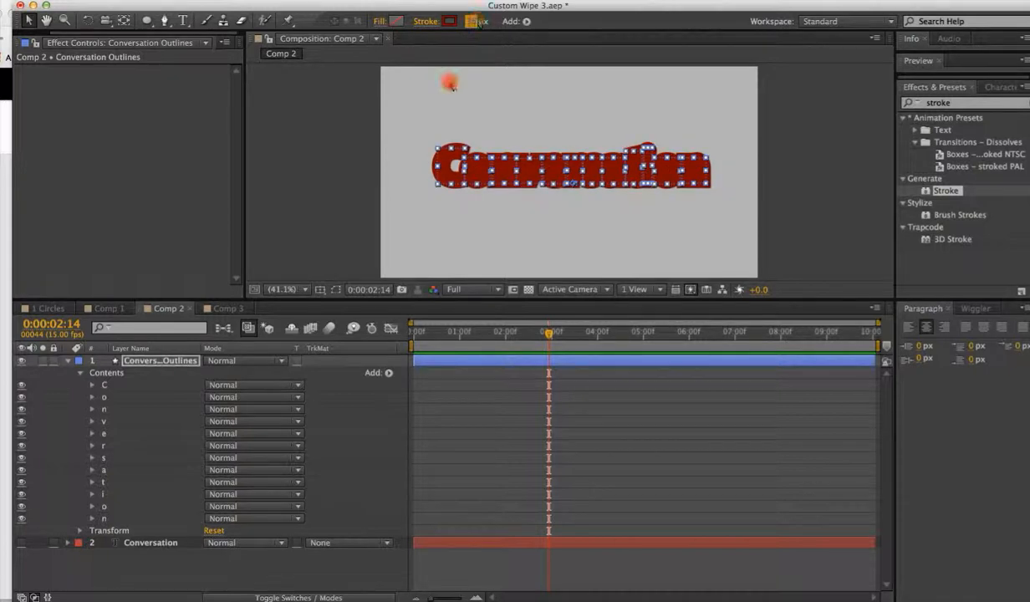
pyautogui.click(71, 361)
pyautogui.click(69, 361)
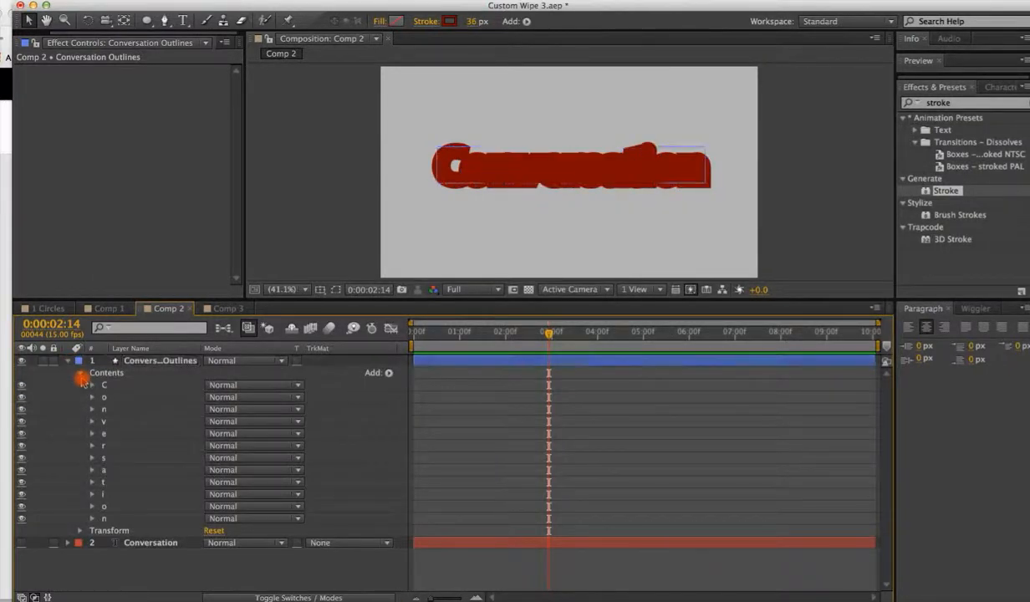
pyautogui.click(92, 542)
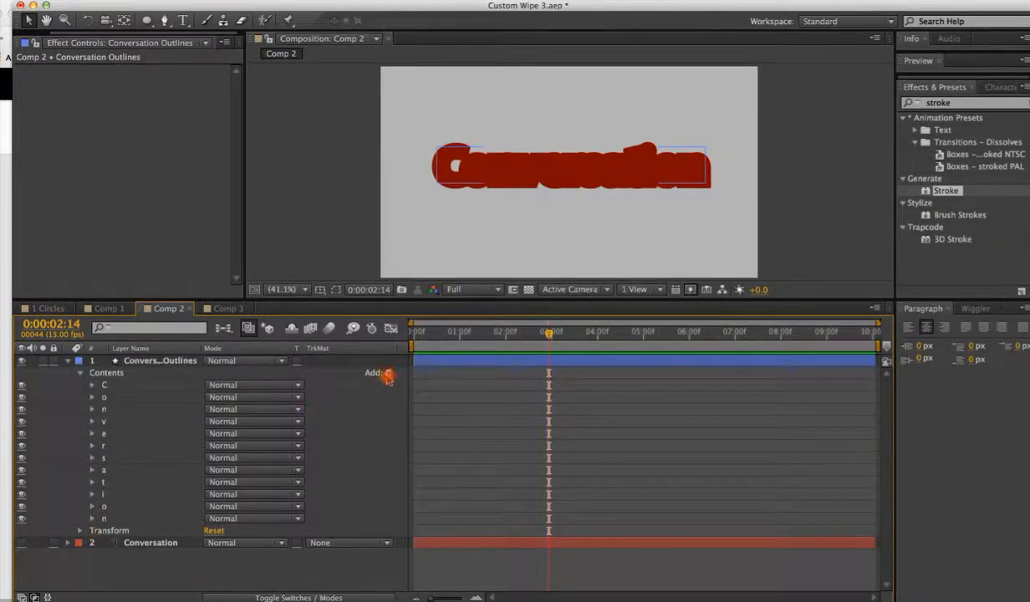
# Add a Trim Paths operator to the outline layer's contents and expand it.
pyautogui.click(182, 359)
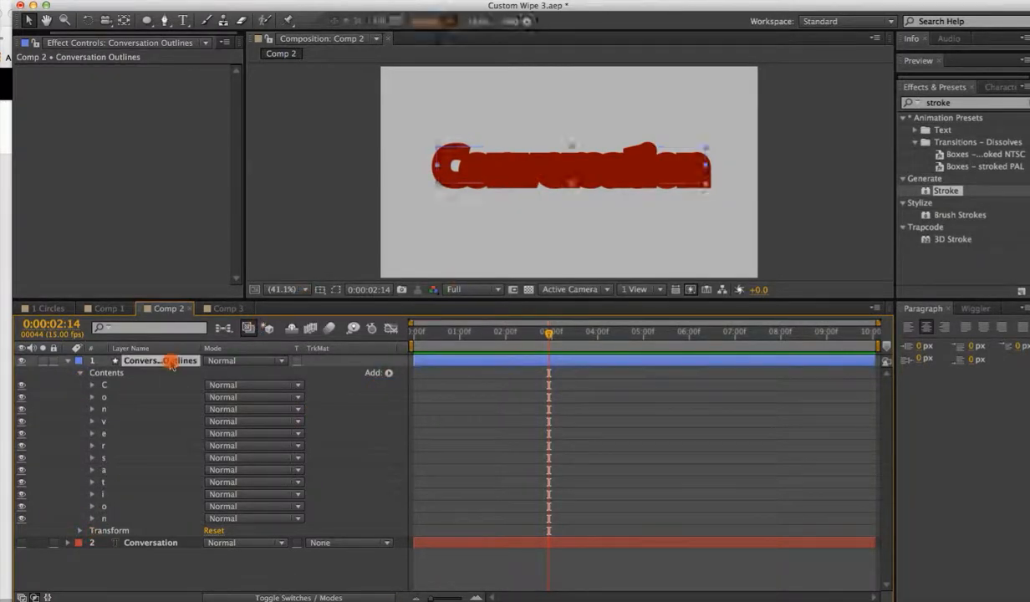
pyautogui.click(526, 22)
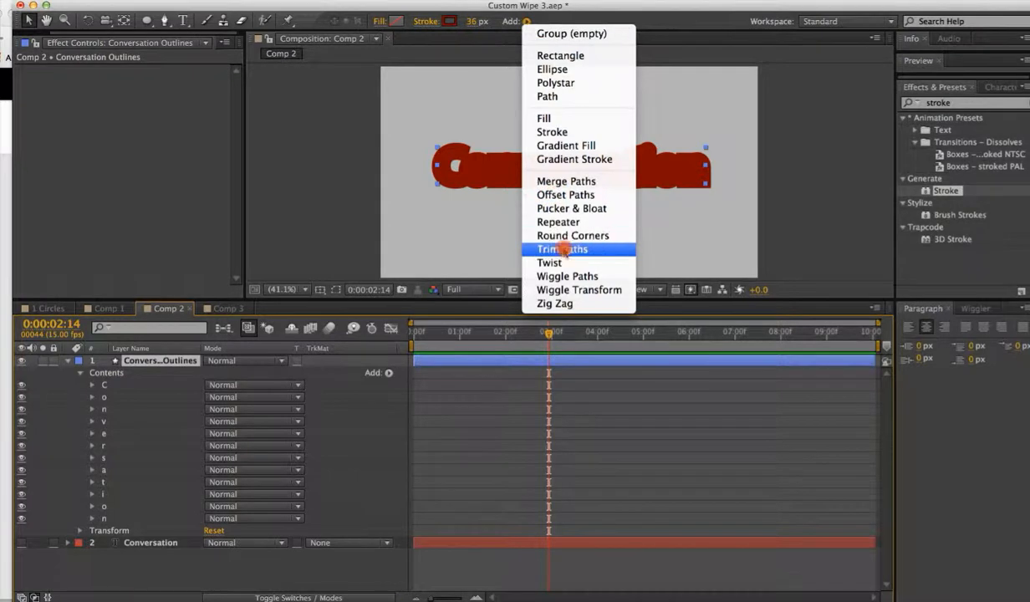
pyautogui.click(548, 233)
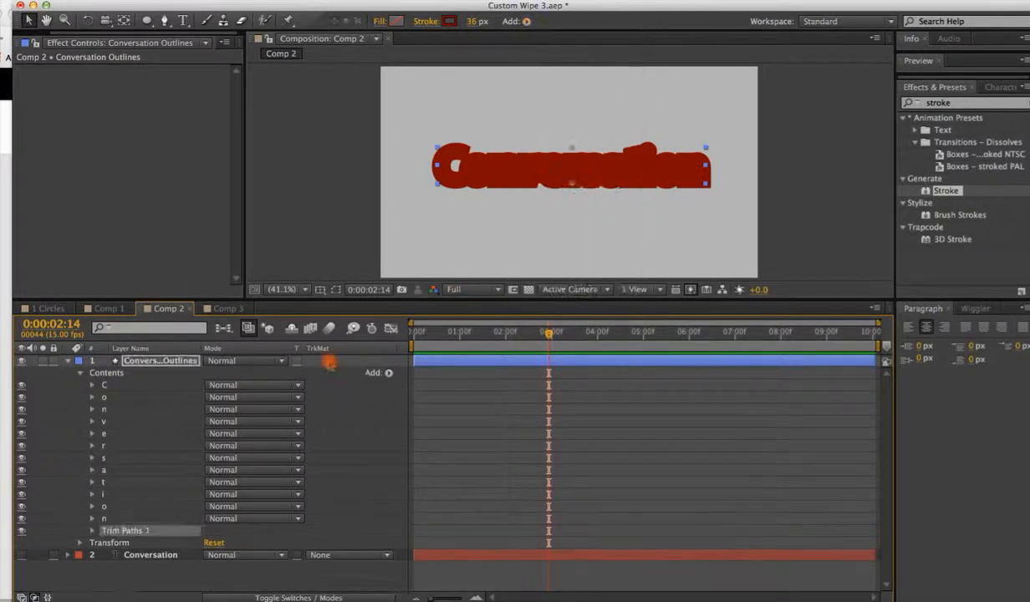
pyautogui.click(92, 531)
# Keyframe the Trim Paths End at 100% at the start and 0% at 0:00:02:13.
pyautogui.moveTo(549, 333); pyautogui.dragTo(422, 334)
pyautogui.click(118, 554)
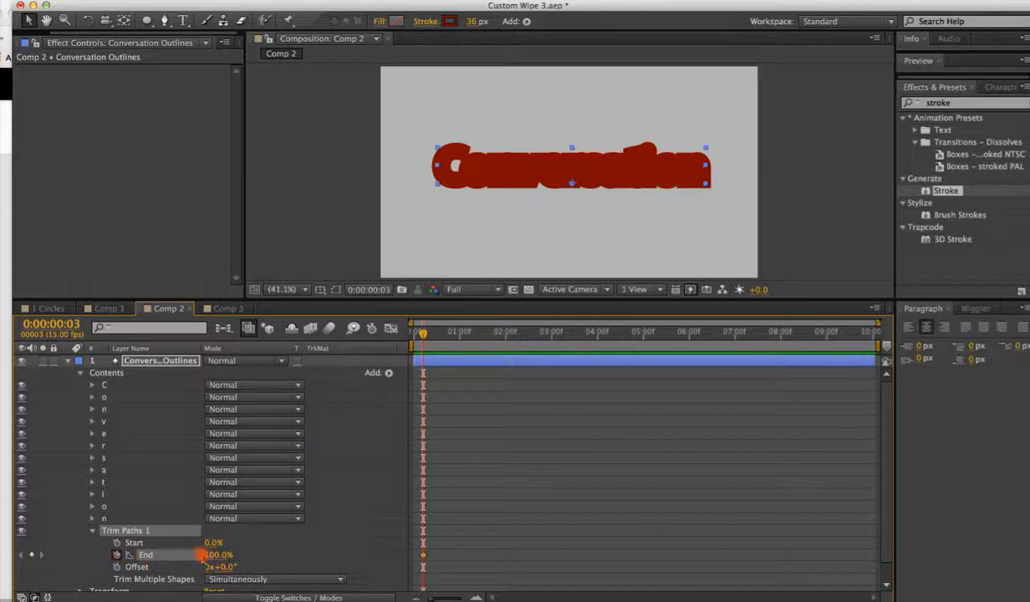
pyautogui.moveTo(428, 334); pyautogui.dragTo(545, 333)
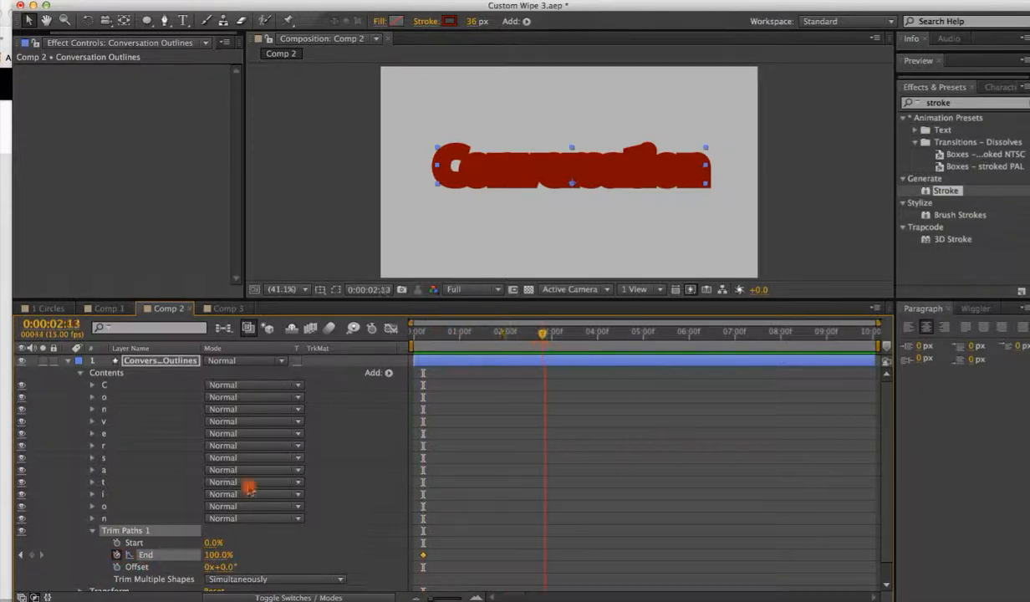
pyautogui.moveTo(217, 554); pyautogui.dragTo(117, 554)
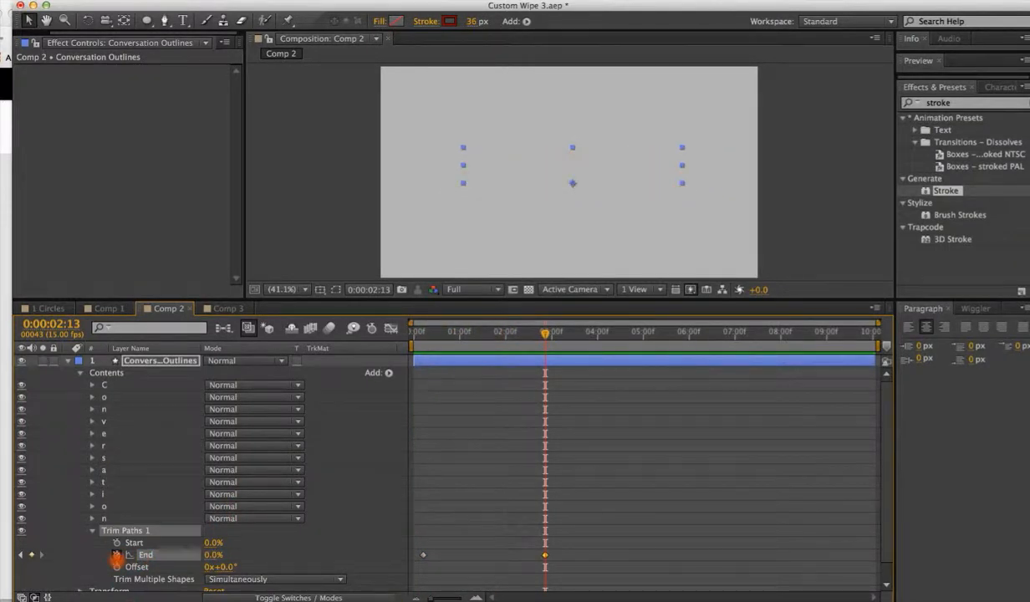
# Preview the trim animation from the beginning and collapse the outline layer.
pyautogui.moveTo(556, 338); pyautogui.dragTo(417, 345)
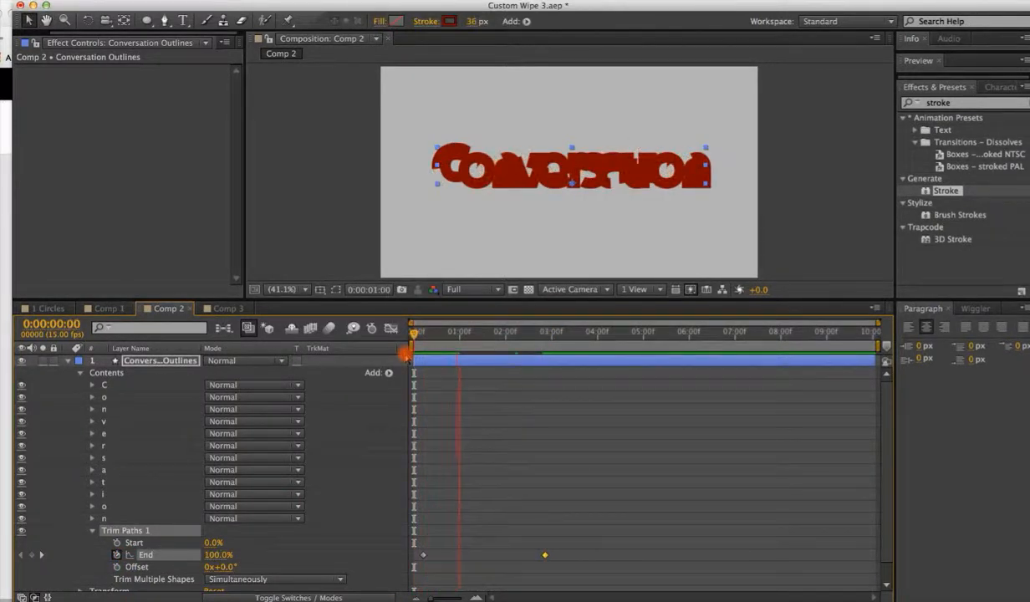
pyautogui.press('space')
pyautogui.click(68, 361)
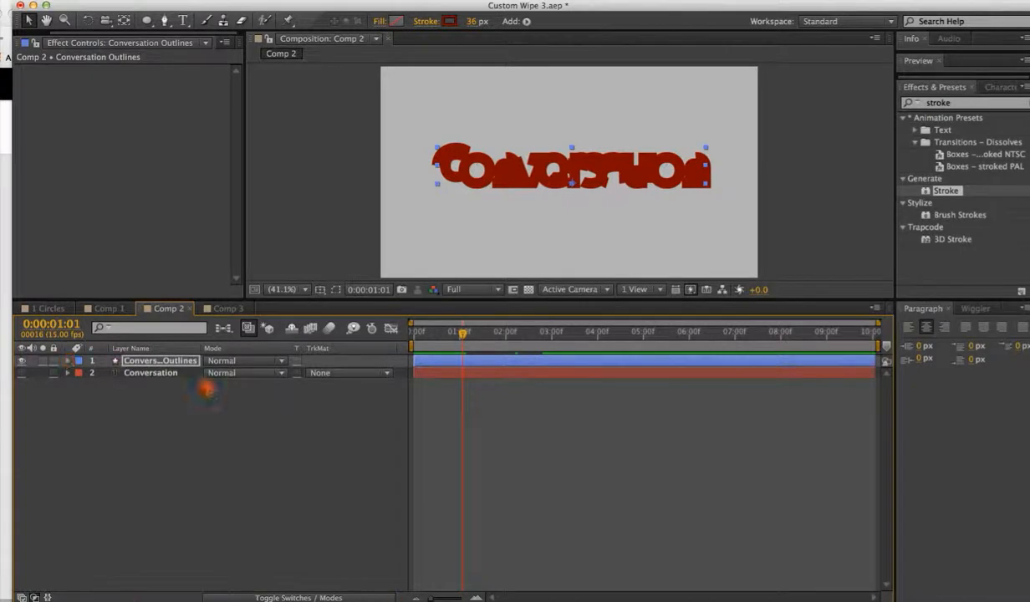
# Set the Conversation layer's track matte to Alpha Inverted Matte "Conversation Outlines".
pyautogui.click(225, 384)
pyautogui.click(159, 361)
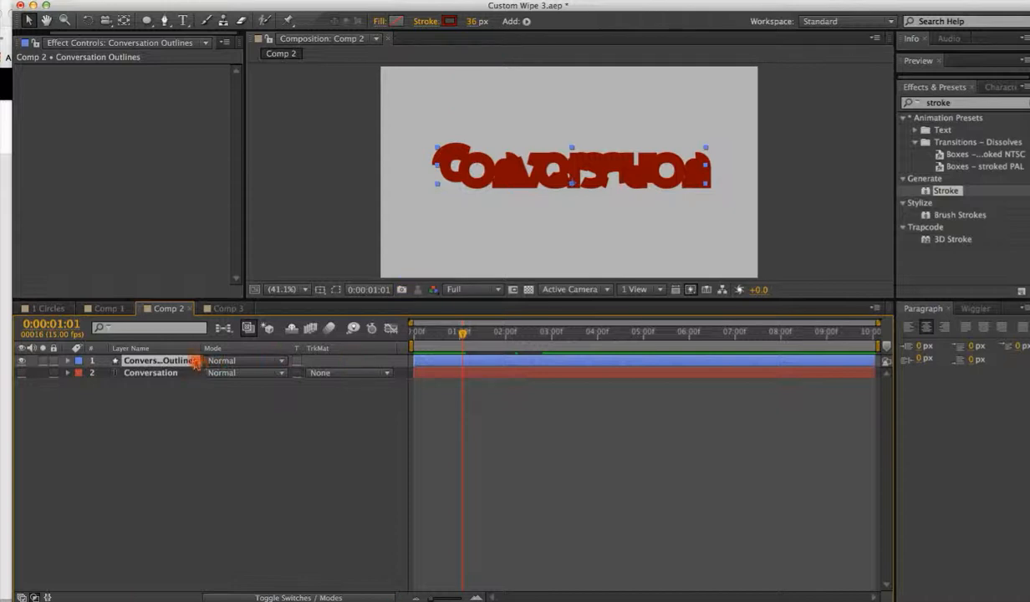
pyautogui.click(238, 394)
pyautogui.click(149, 373)
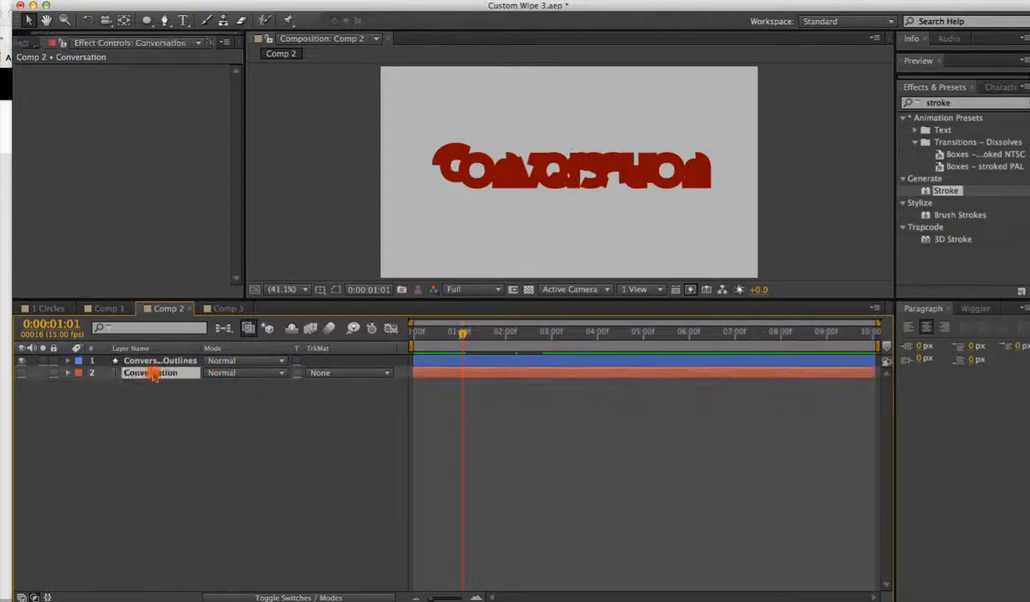
pyautogui.click(318, 374)
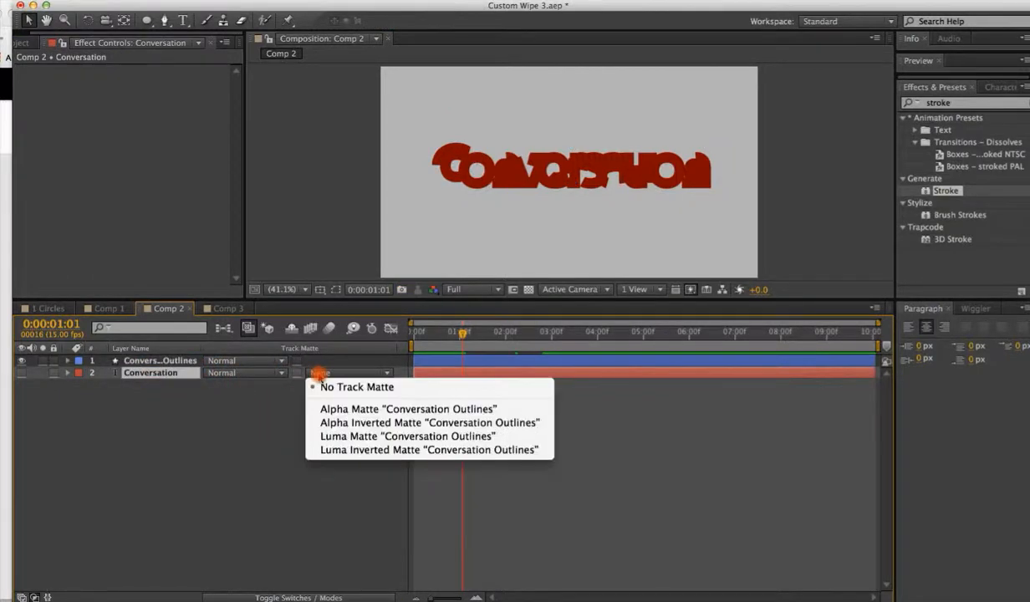
pyautogui.click(329, 423)
# Preview the matted wipe from near the start of the timeline.
pyautogui.click(22, 373)
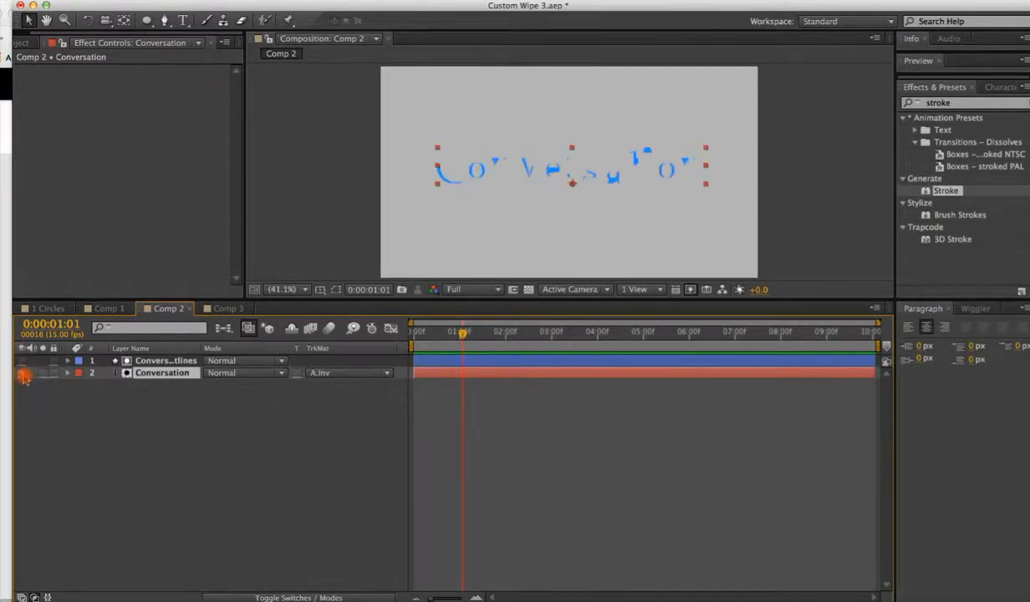
pyautogui.moveTo(463, 334); pyautogui.dragTo(426, 334)
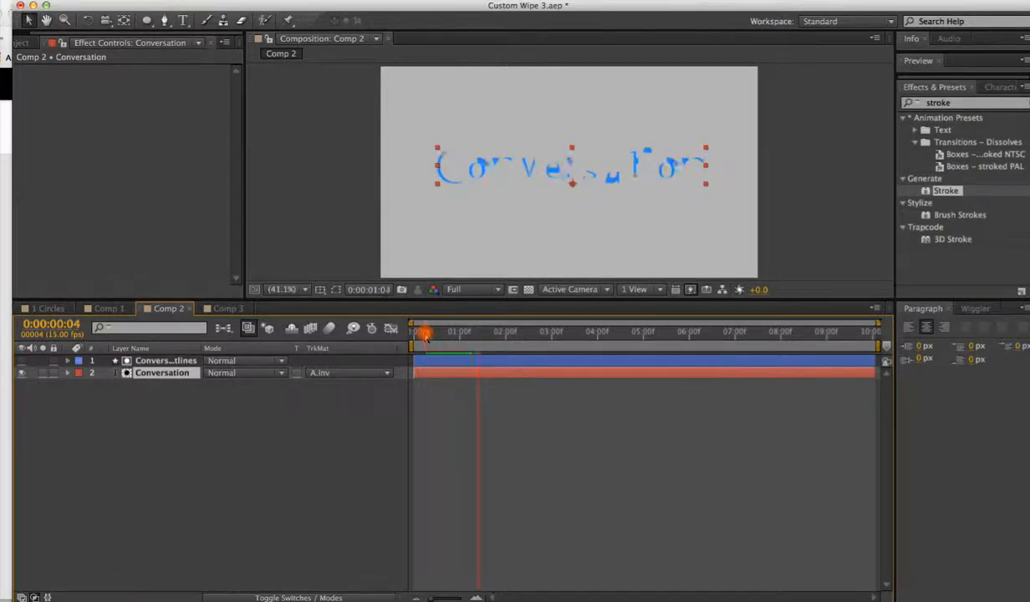
pyautogui.press('space')
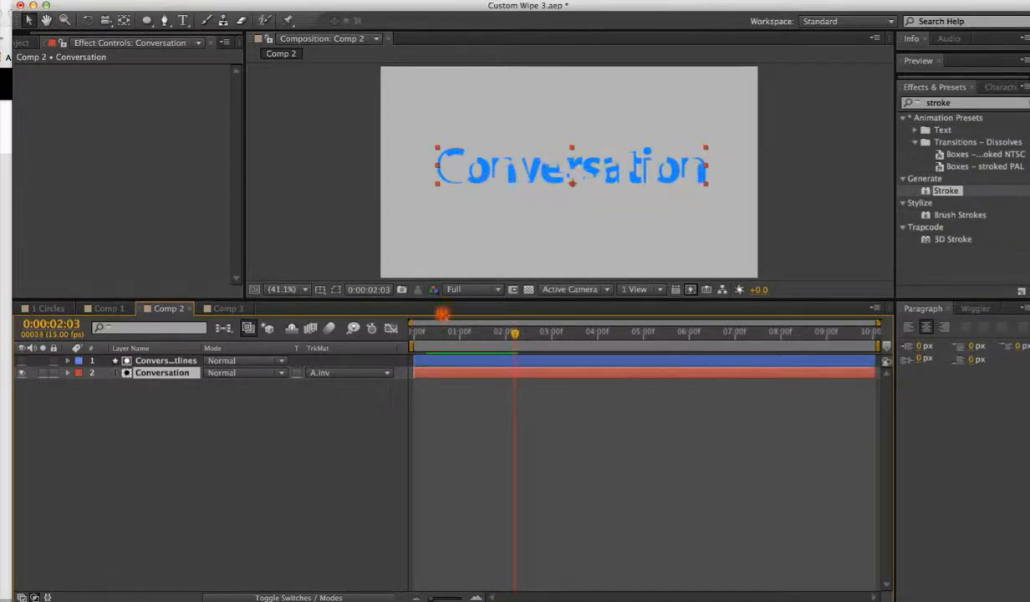
# Increase the outline layer's stroke width to 56 px.
pyautogui.click(451, 360)
pyautogui.moveTo(474, 23)
pyautogui.mouseDown()
pyautogui.moveTo(487, 22)
pyautogui.moveTo(451, 20)
pyautogui.mouseUp()
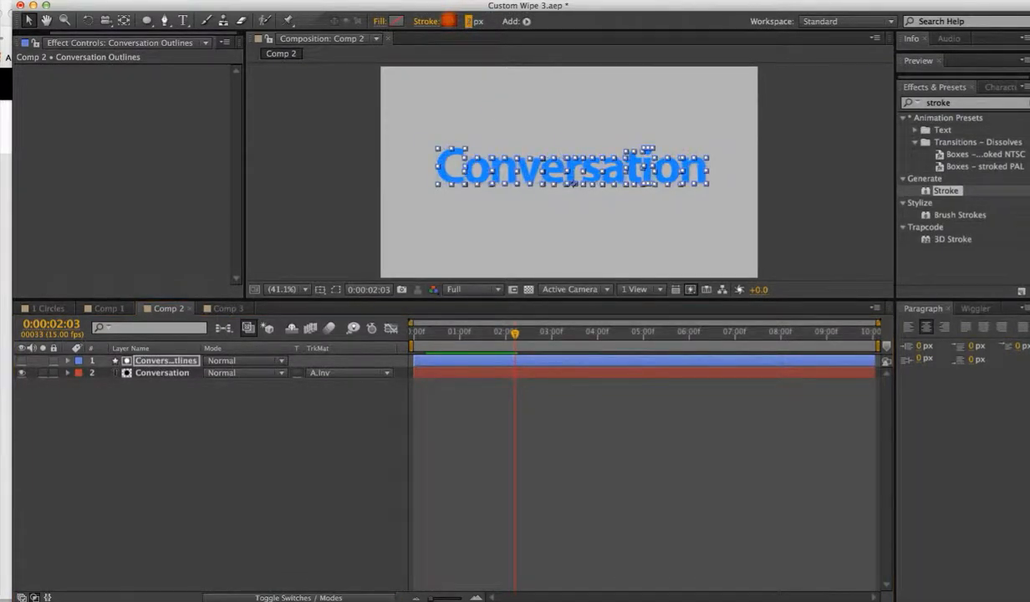
pyautogui.moveTo(515, 336); pyautogui.dragTo(458, 334)
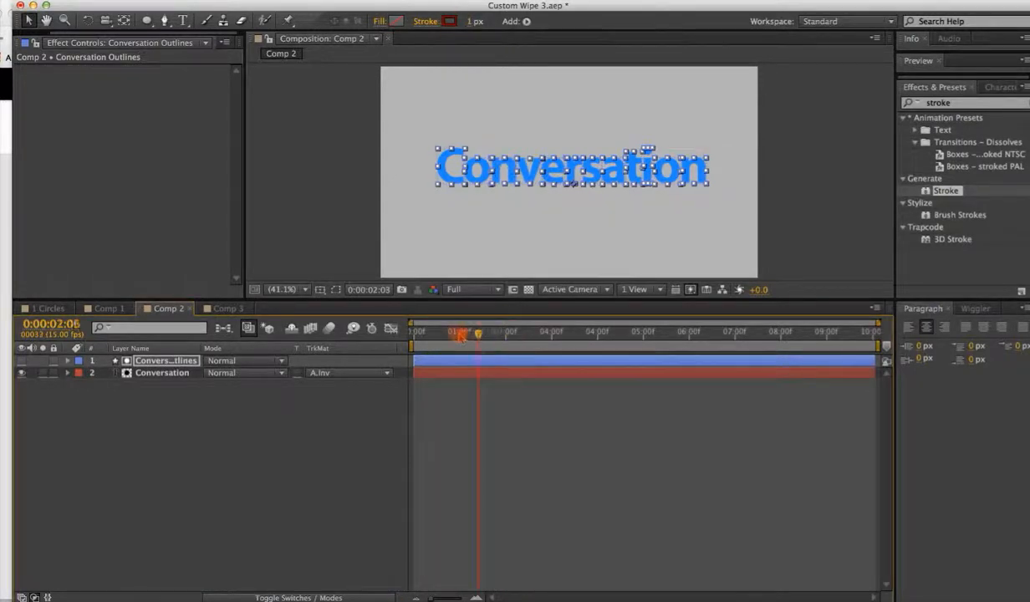
pyautogui.moveTo(470, 27); pyautogui.dragTo(508, 23)
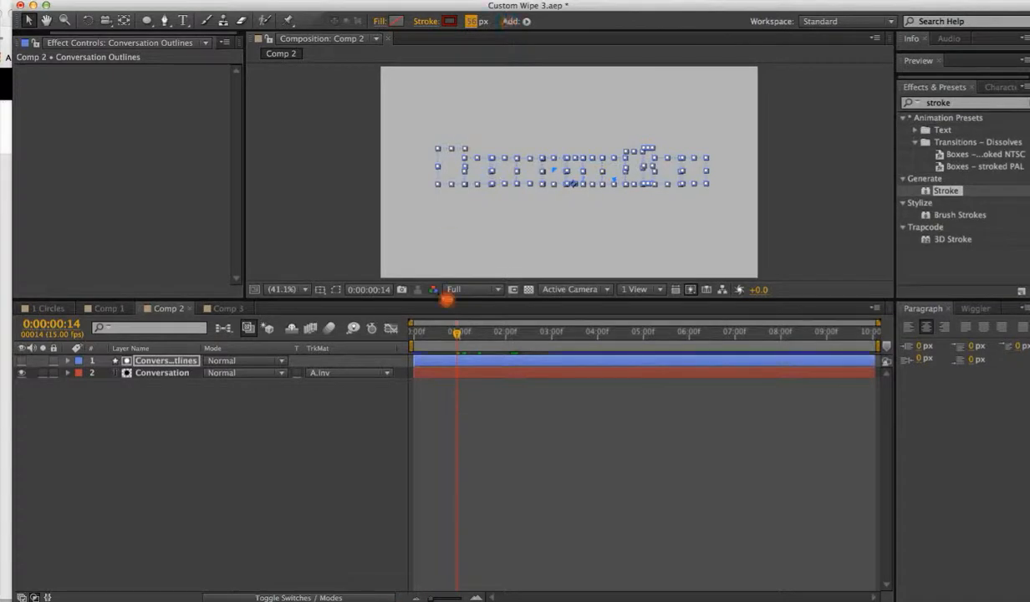
# Play back the wipe reveal from the start to review it.
pyautogui.moveTo(458, 336); pyautogui.dragTo(421, 336)
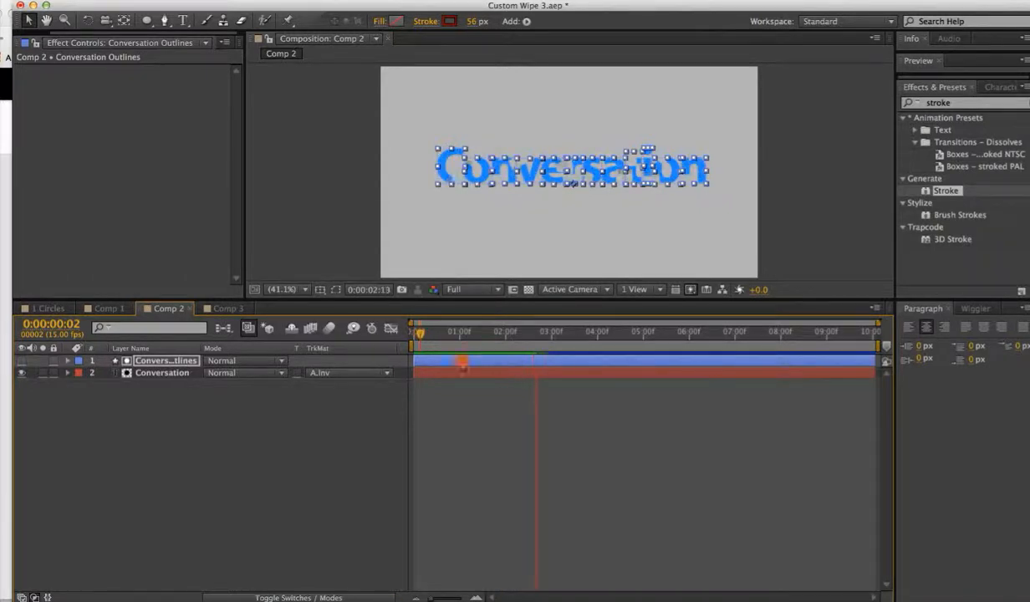
pyautogui.press('space')
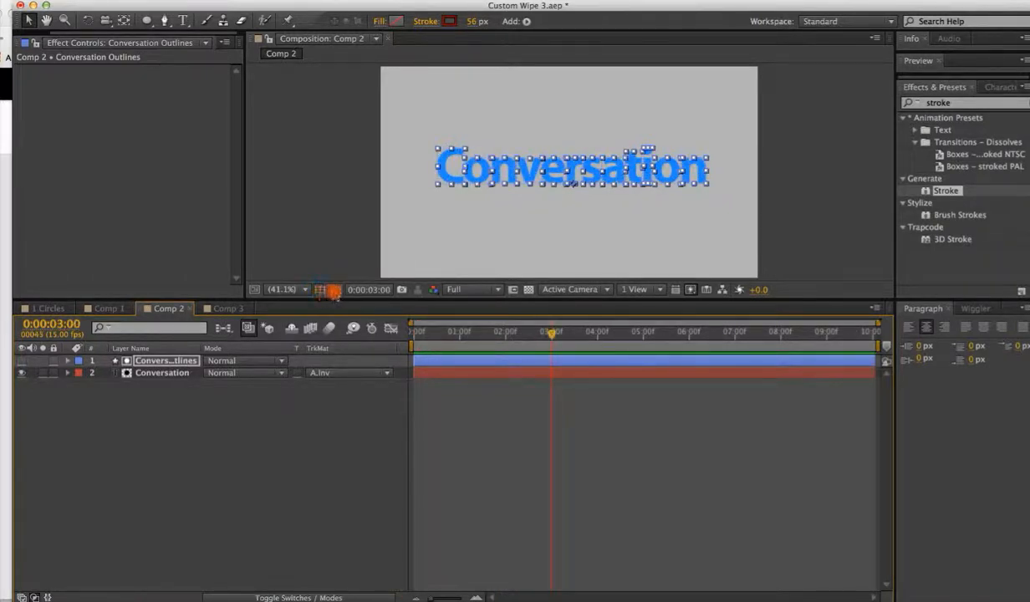
pyautogui.click(334, 290)
pyautogui.click(452, 436)
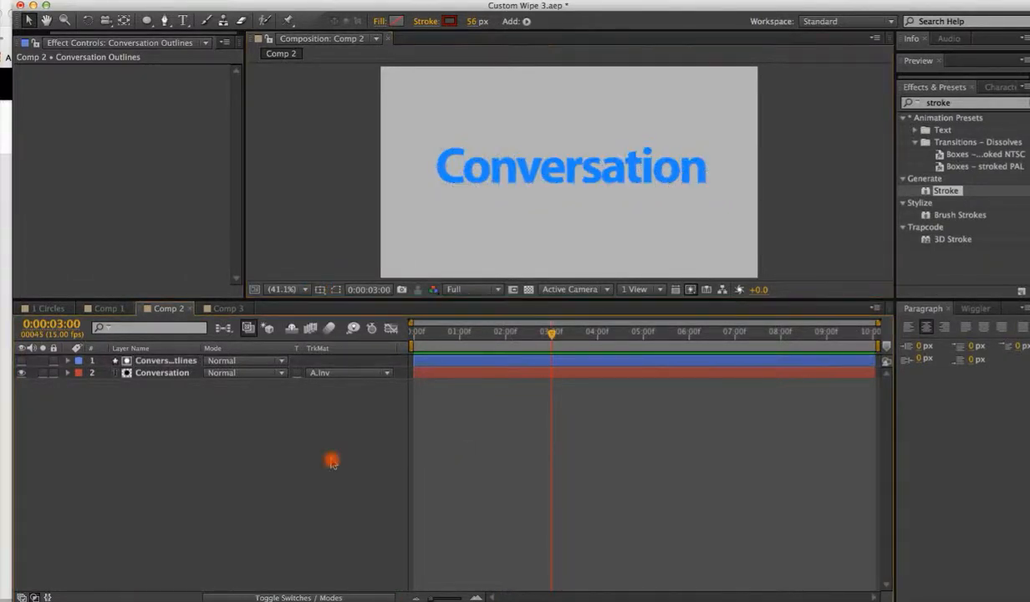
pyautogui.moveTo(552, 336); pyautogui.dragTo(411, 336)
pyautogui.press('space')
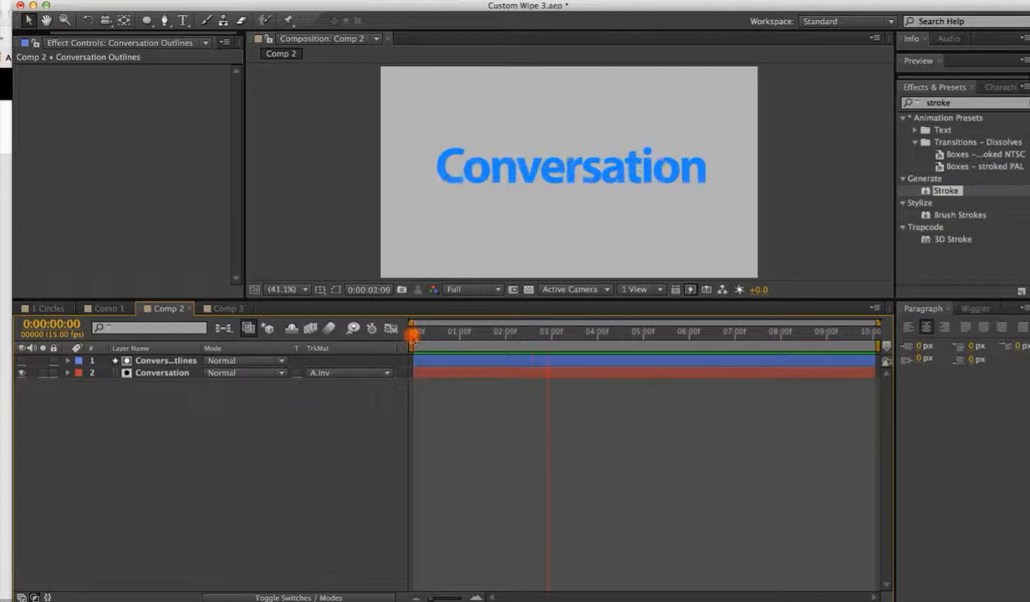
pyautogui.click(489, 364)
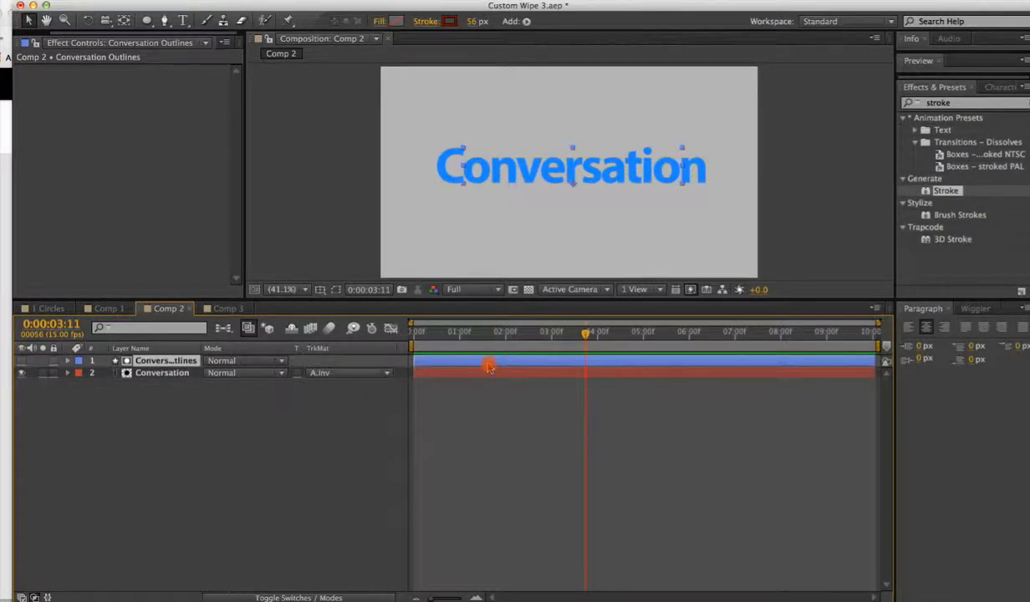
# Move the final End keyframe on the outlines layer to about 1:01 and apply Easy Ease In to it.
pyautogui.press('u')
pyautogui.moveTo(543, 377); pyautogui.dragTo(462, 375)
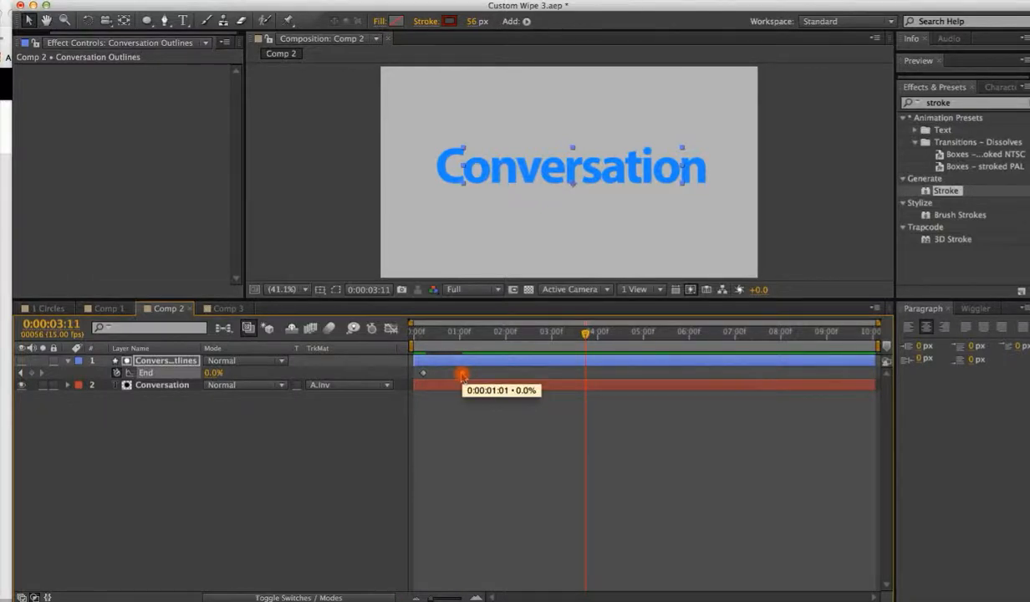
pyautogui.rightClick(462, 375)
pyautogui.moveTo(535, 522)
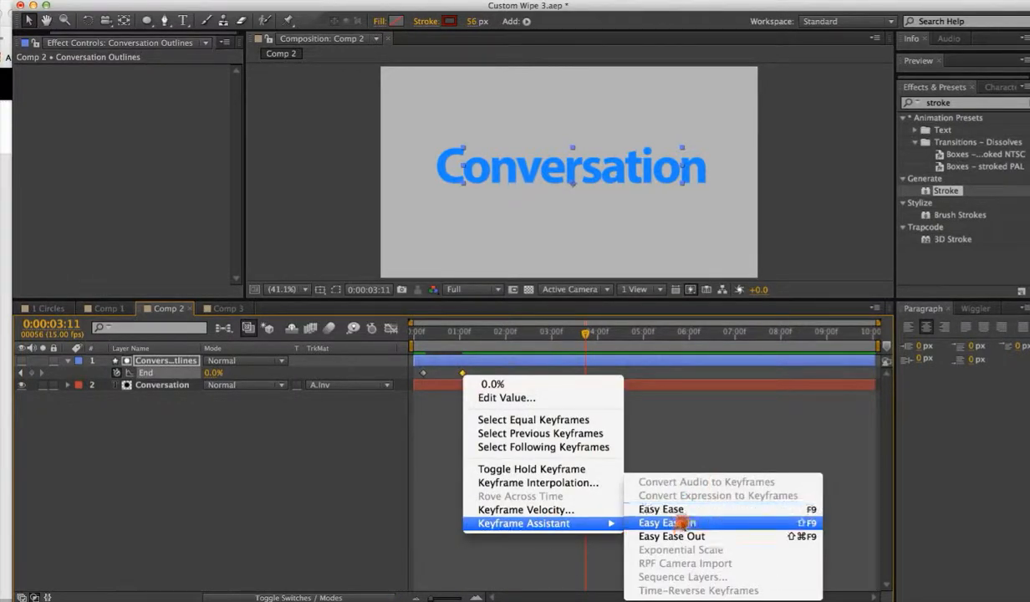
pyautogui.click(682, 522)
# Play back the eased wipe from the start of the timeline.
pyautogui.moveTo(581, 332); pyautogui.dragTo(422, 334)
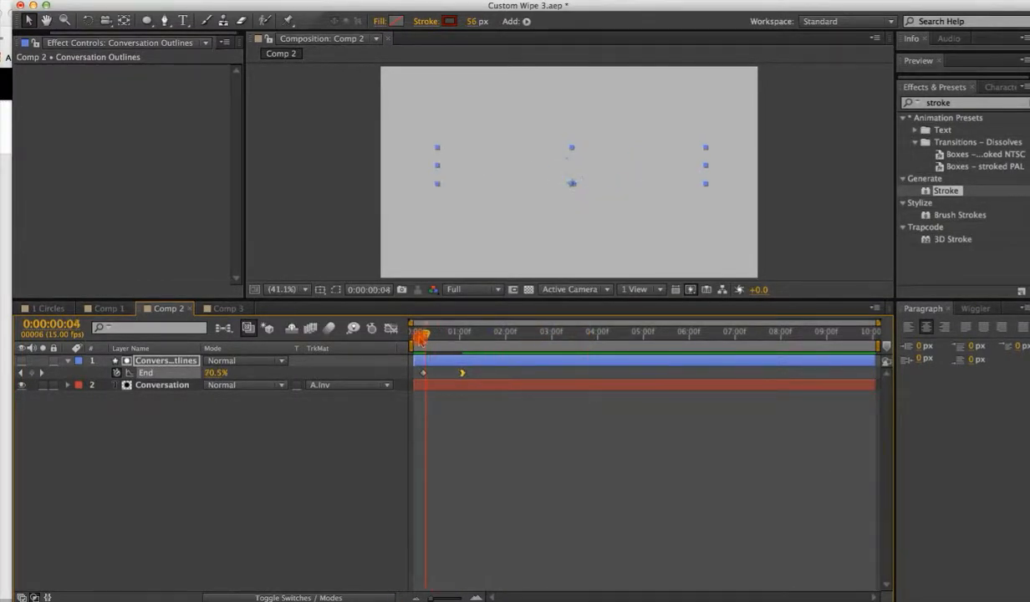
pyautogui.press('space')
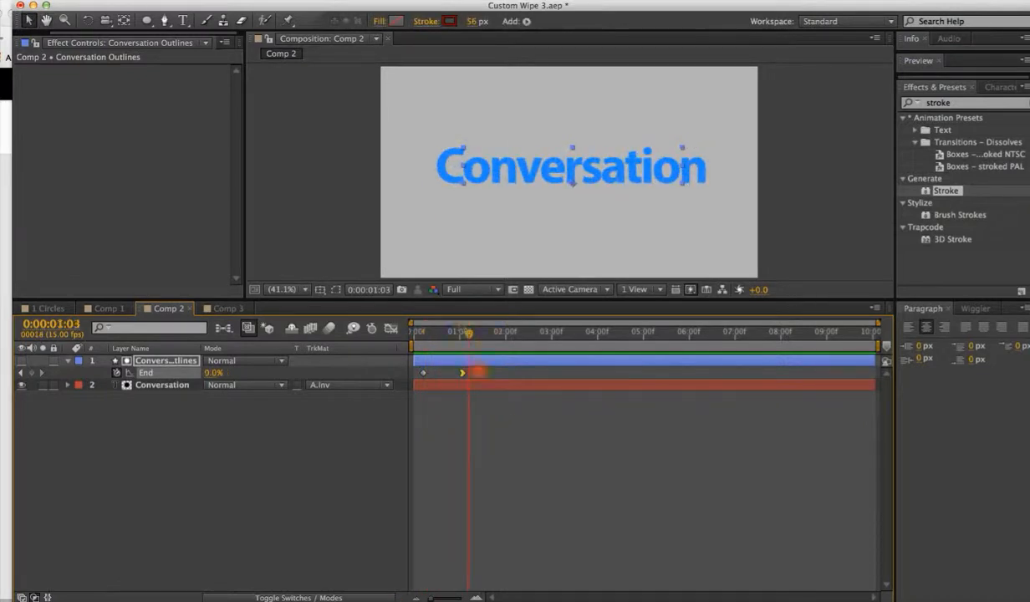
pyautogui.press('space')
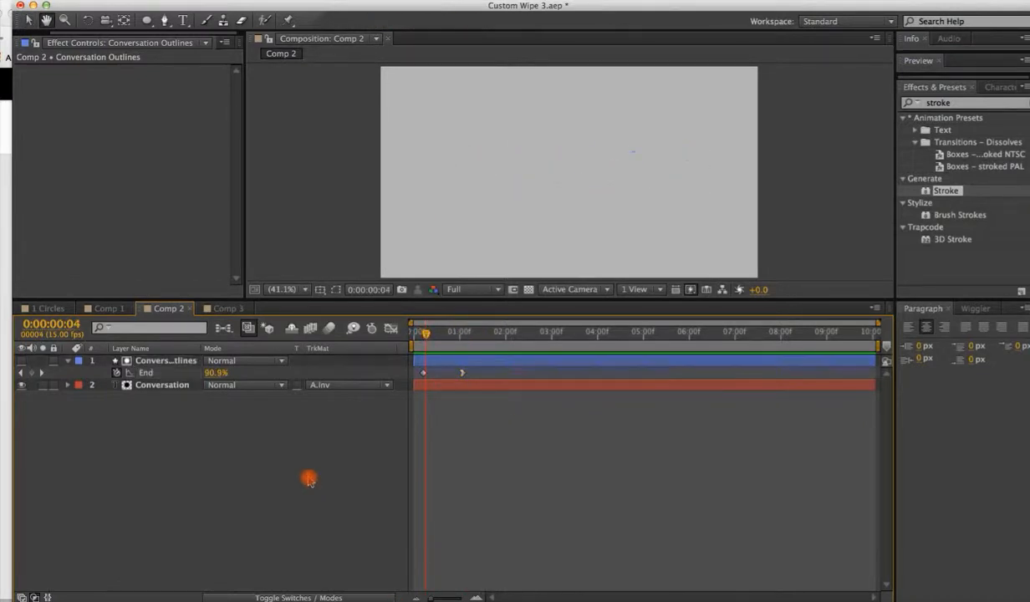
pyautogui.press('space')
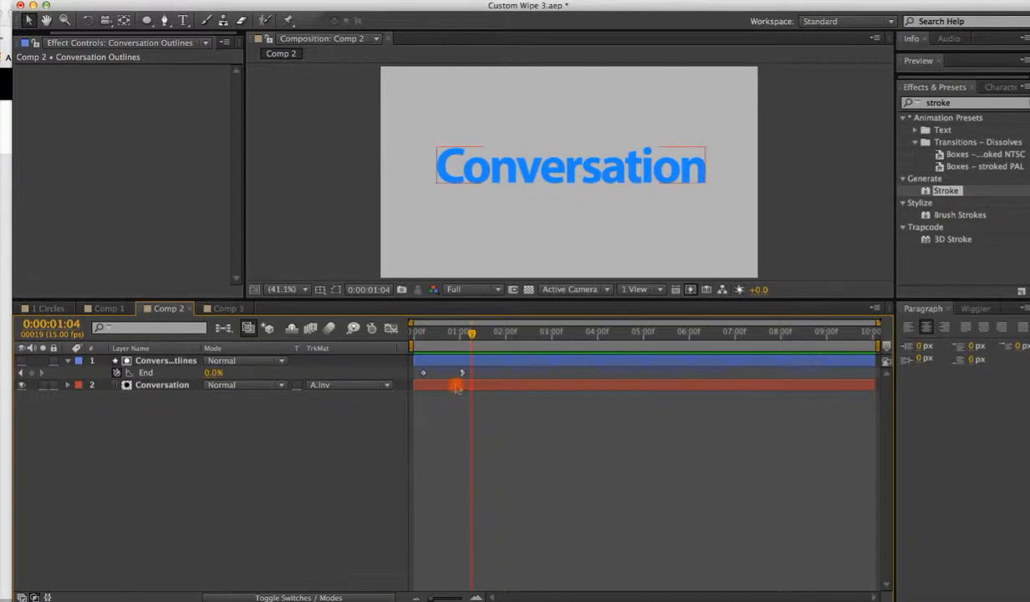
# Move the final End keyframe to about 2 seconds and preview the wipe from the start.
pyautogui.moveTo(461, 378); pyautogui.dragTo(513, 374)
pyautogui.click(433, 333)
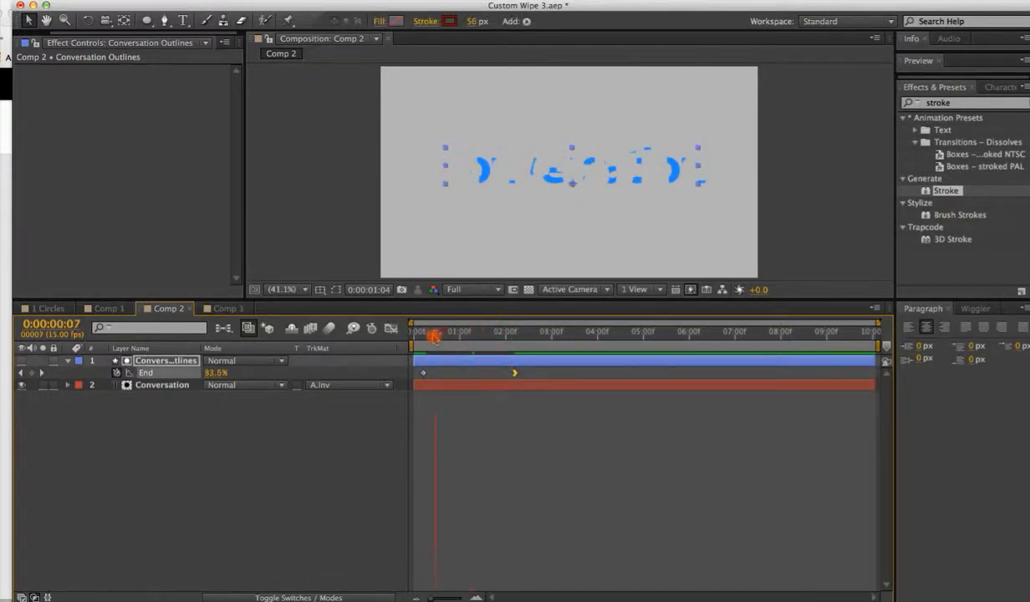
pyautogui.press('space')
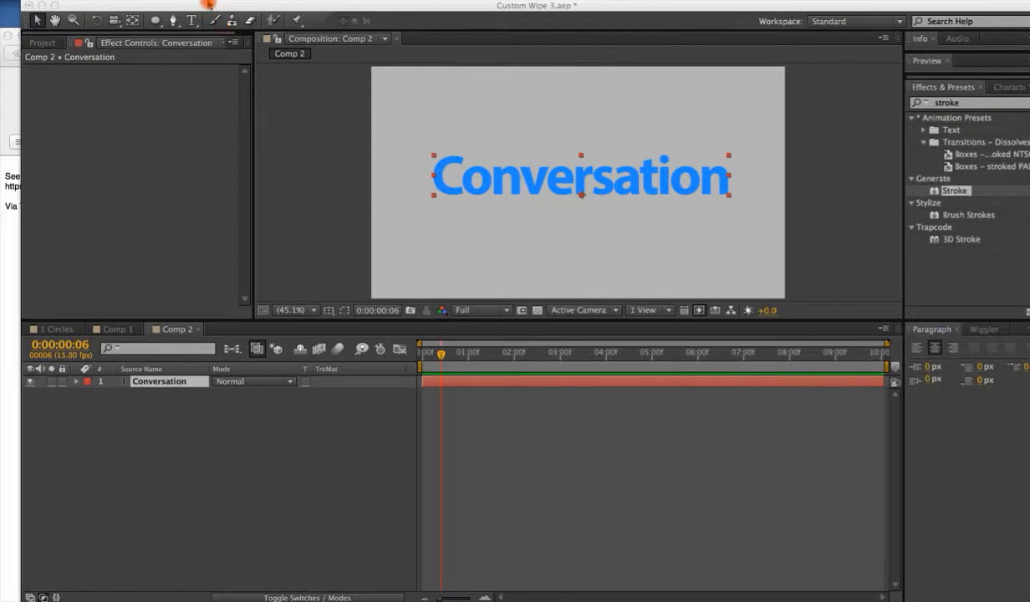
# Create masks from the Conversation text layer.
pyautogui.click(271, 56)
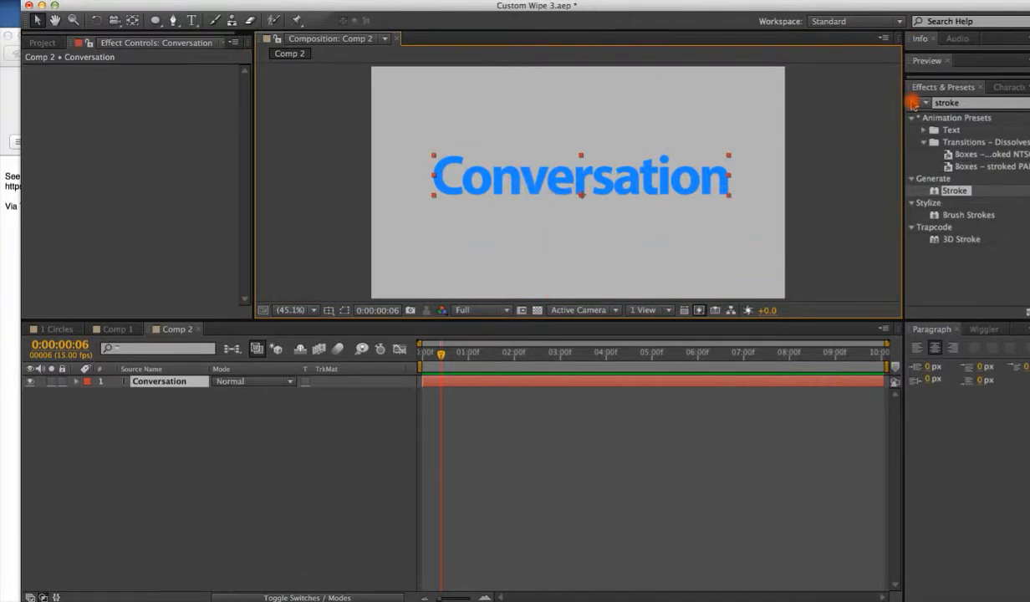
pyautogui.click(260, 1)
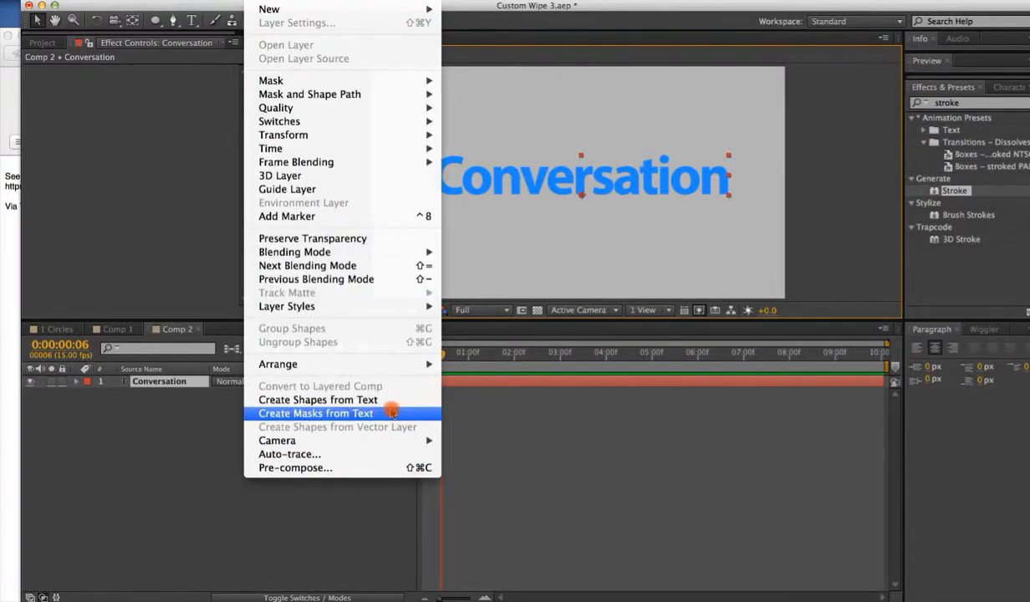
pyautogui.click(304, 413)
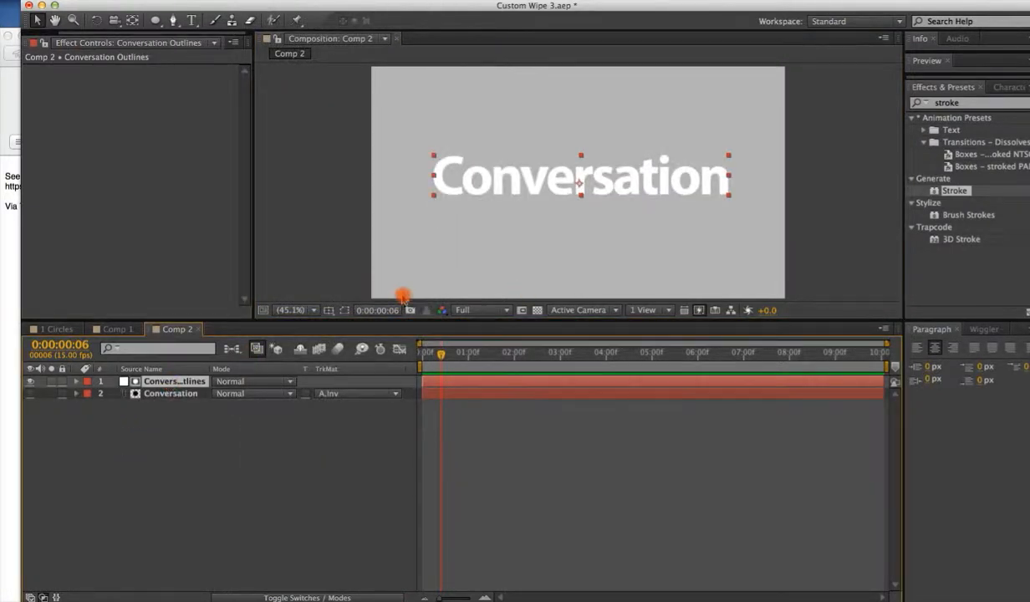
# Apply the Stroke effect to the Conversation Outlines layer.
pyautogui.click(344, 309)
pyautogui.click(344, 309)
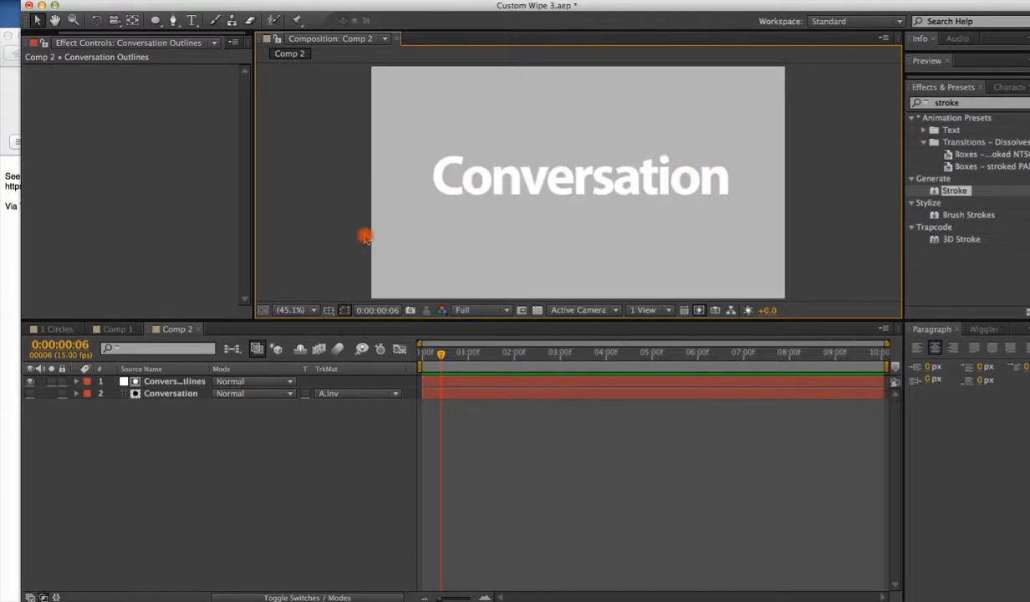
pyautogui.click(472, 197)
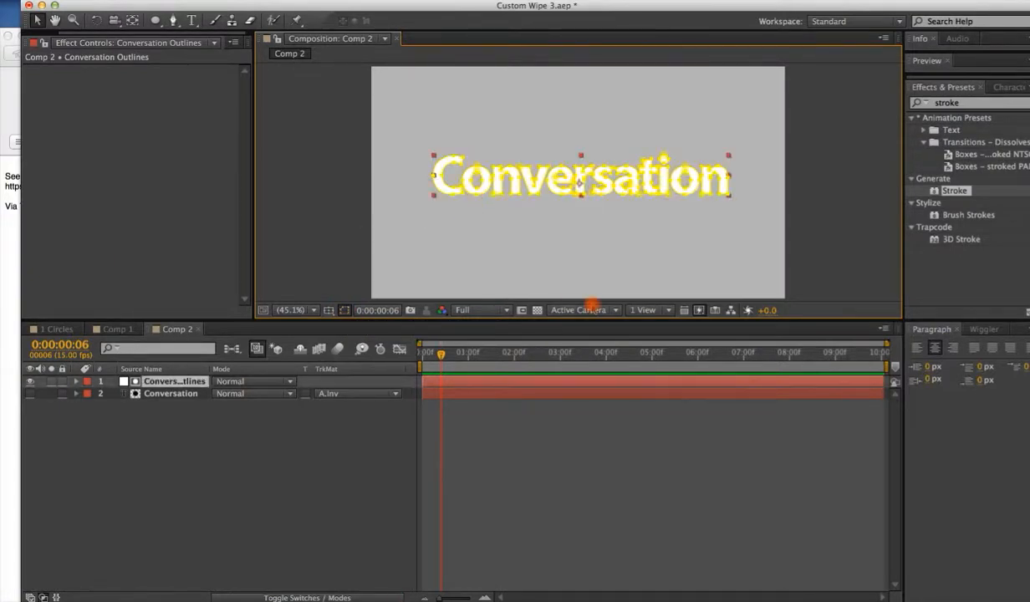
pyautogui.click(344, 309)
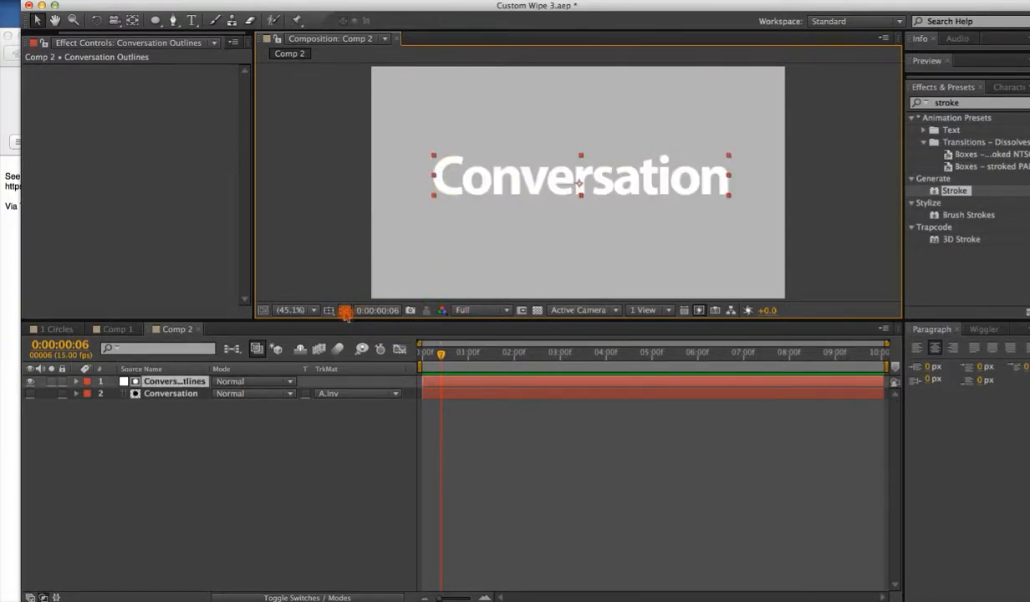
pyautogui.click(344, 310)
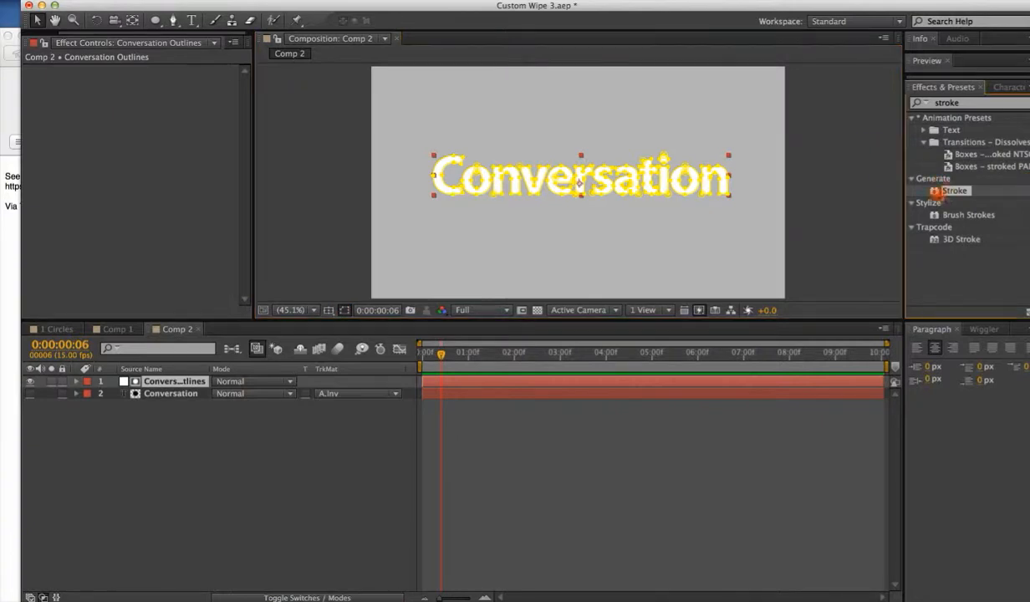
pyautogui.moveTo(940, 191)
pyautogui.mouseDown()
pyautogui.moveTo(626, 356)
pyautogui.moveTo(613, 384)
pyautogui.mouseUp()
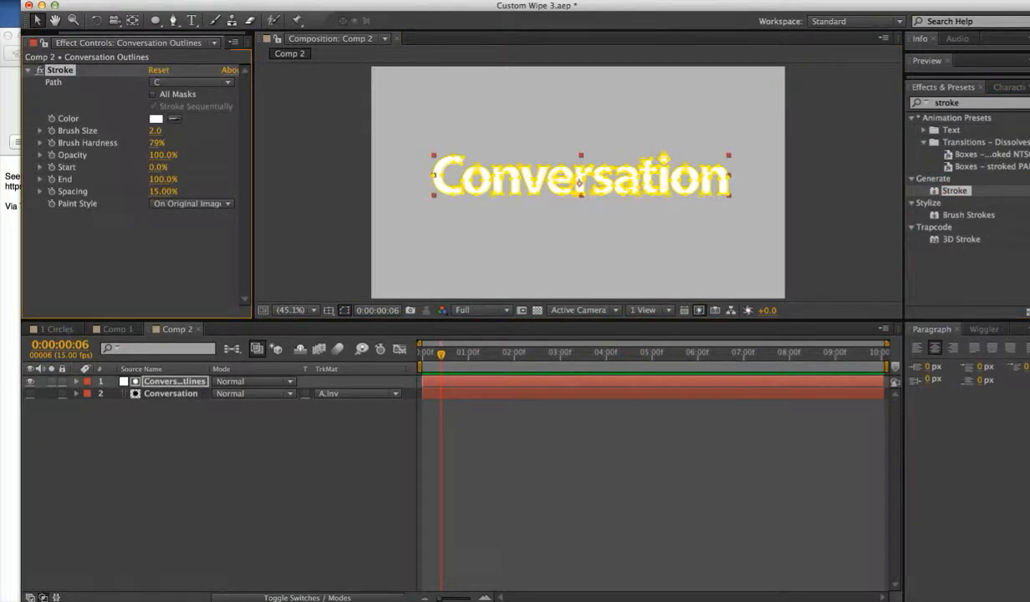
pyautogui.click(307, 2)
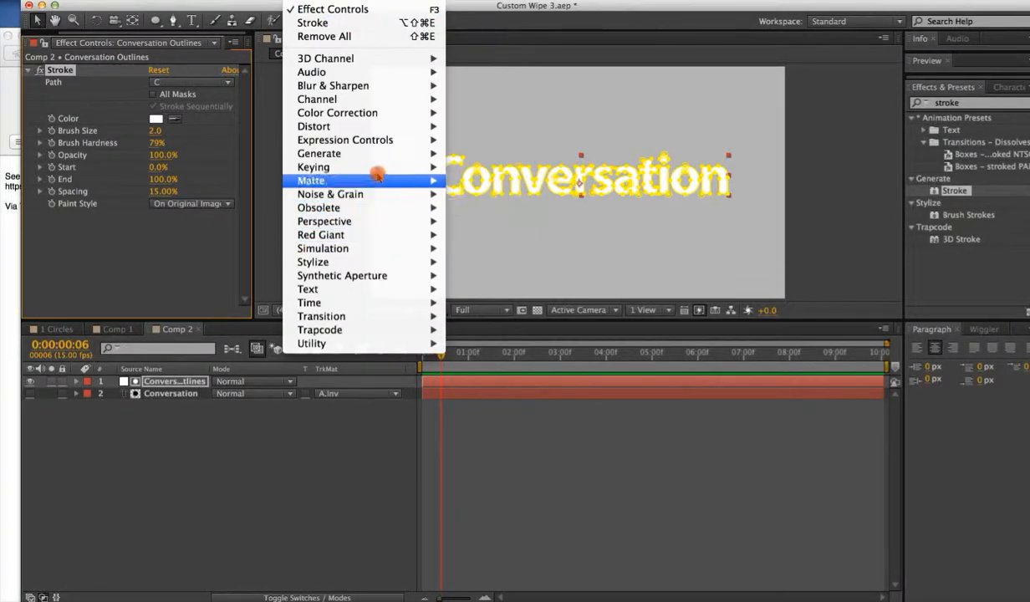
pyautogui.moveTo(377, 155)
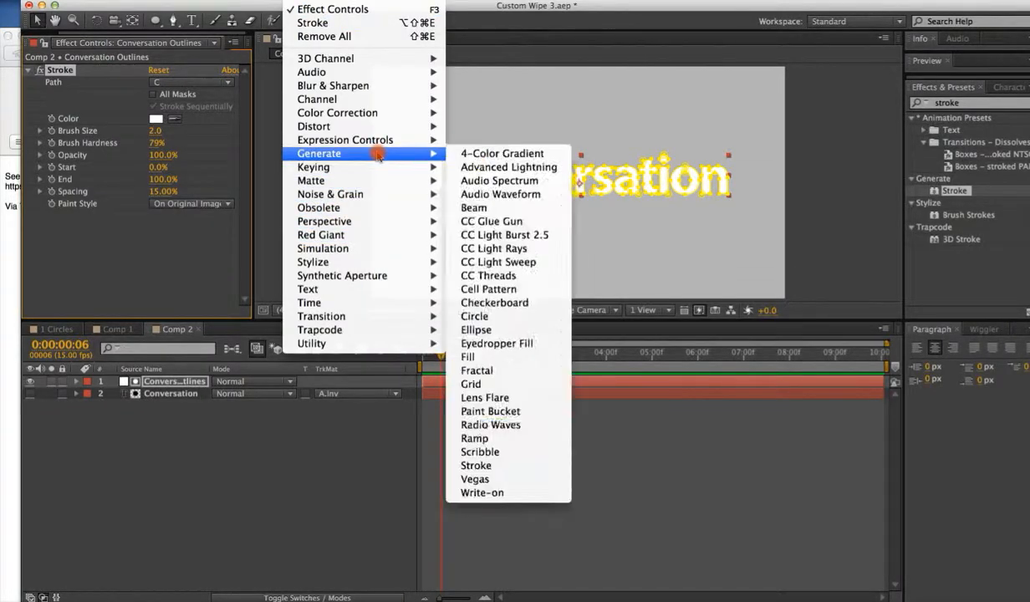
pyautogui.click(656, 472)
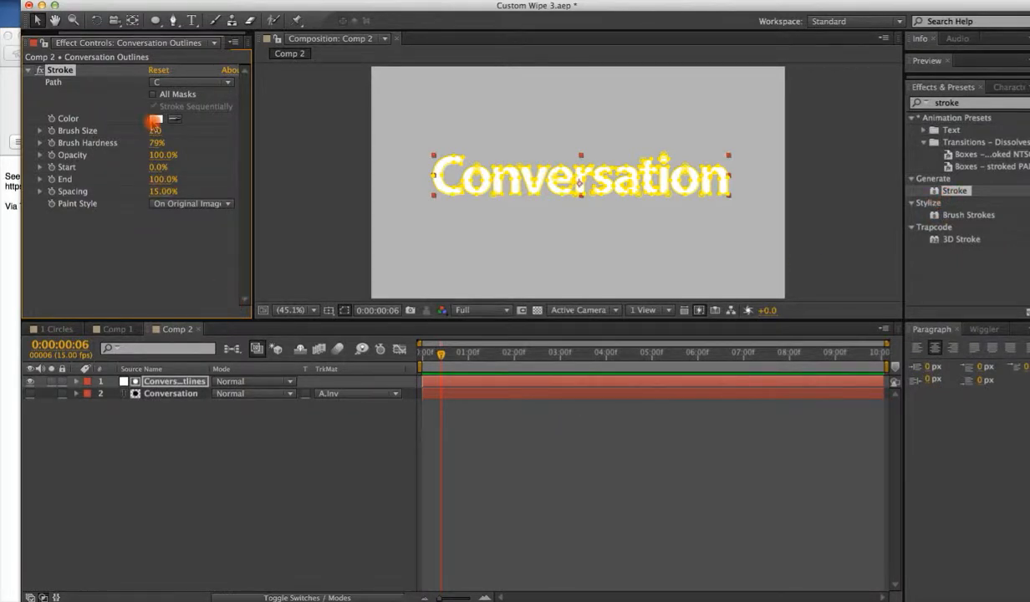
# Set the Stroke color to red, F40F0F.
pyautogui.click(156, 119)
pyautogui.click(511, 318)
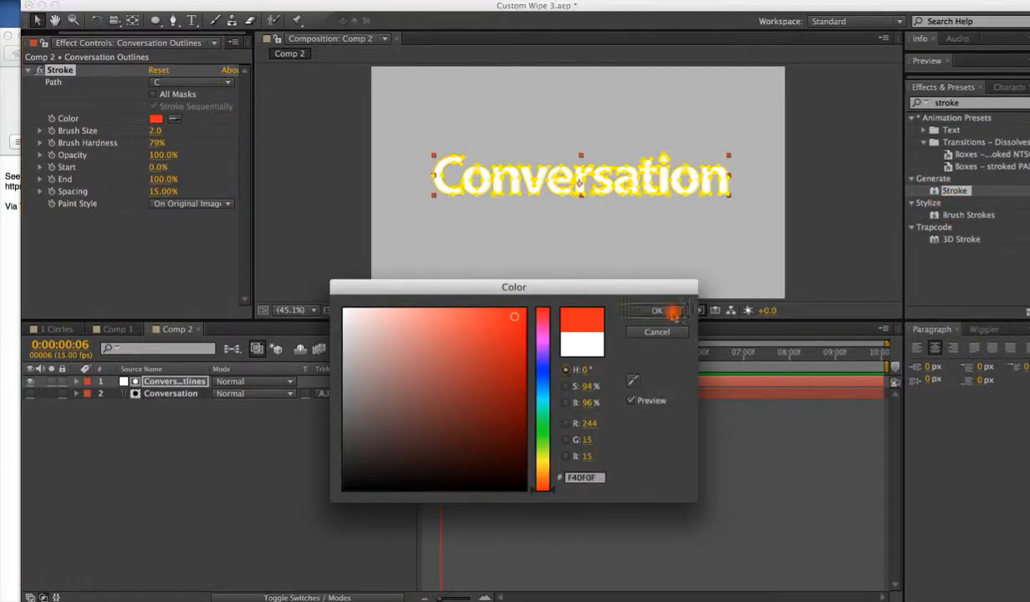
pyautogui.click(657, 310)
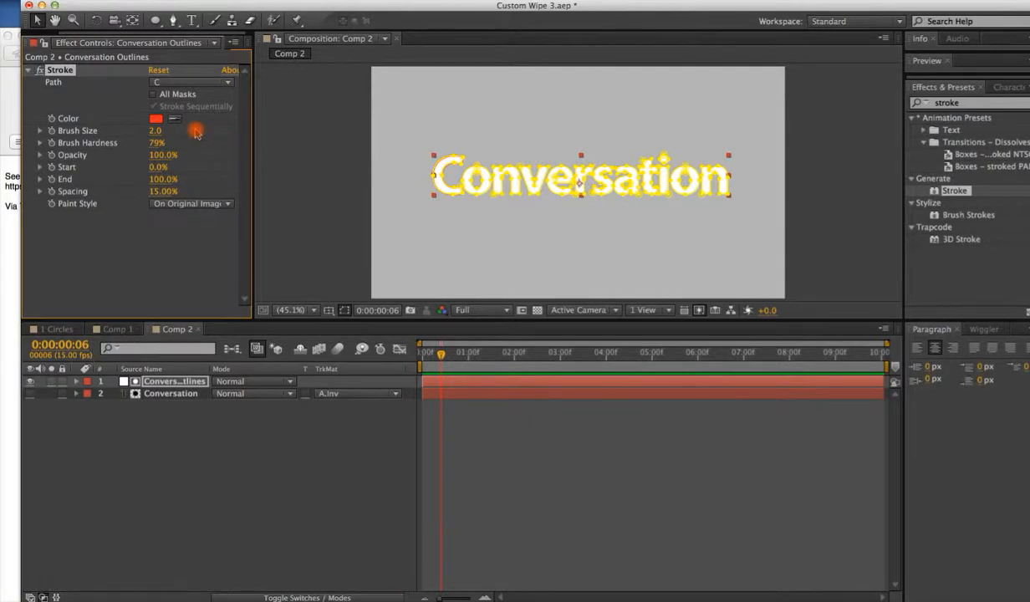
# Set the Stroke brush size to 3.8.
pyautogui.moveTo(162, 127)
pyautogui.mouseDown()
pyautogui.moveTo(188, 129)
pyautogui.moveTo(159, 137)
pyautogui.mouseUp()
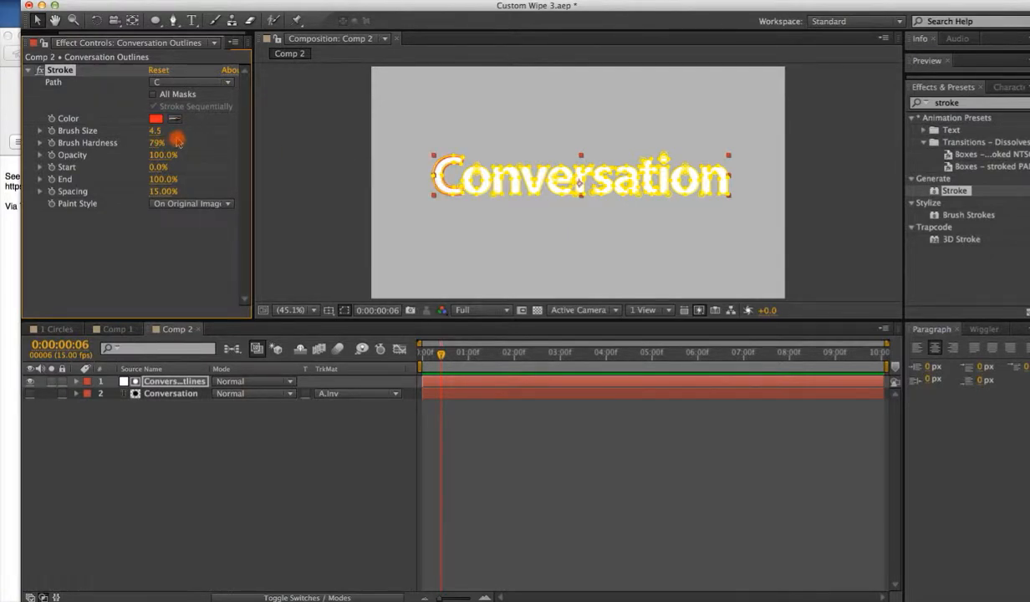
pyautogui.moveTo(154, 132); pyautogui.dragTo(200, 233)
pyautogui.moveTo(441, 363); pyautogui.dragTo(422, 360)
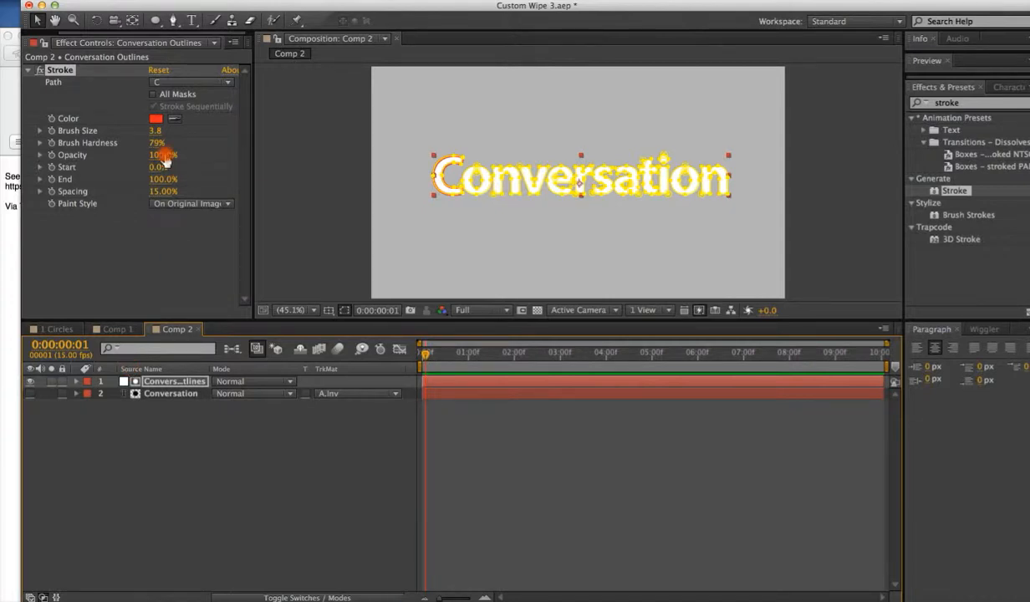
# Stroke all masks sequentially and set the Paint Style to Reveal Original Image.
pyautogui.click(160, 82)
pyautogui.click(159, 97)
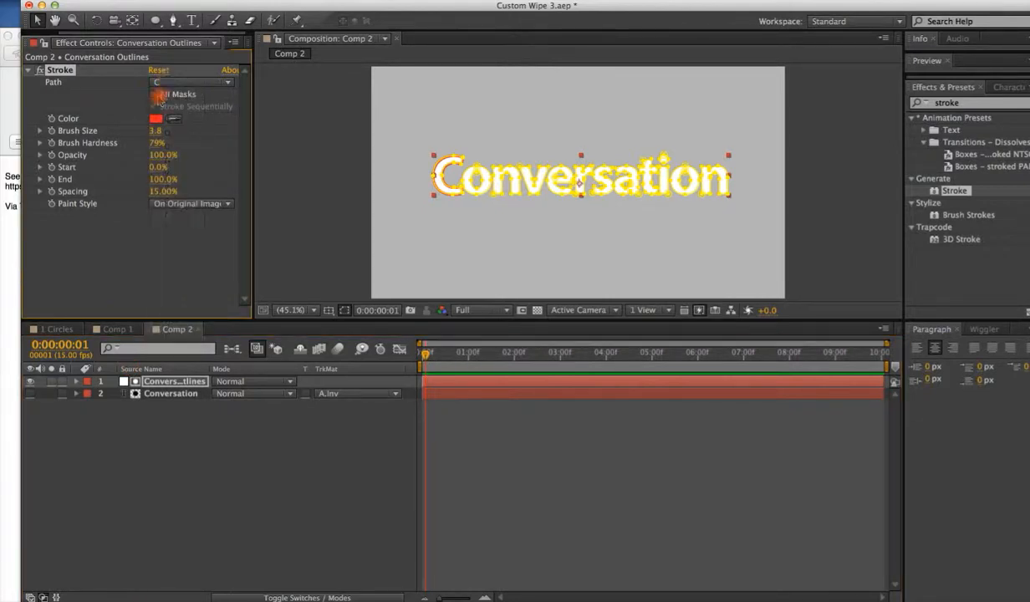
pyautogui.click(153, 94)
pyautogui.click(153, 106)
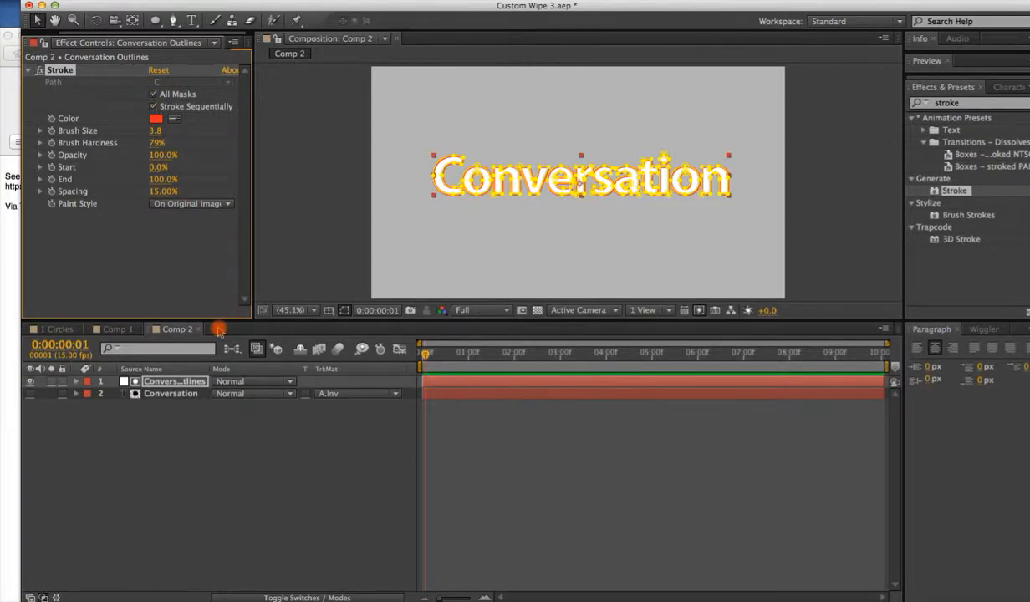
pyautogui.click(205, 203)
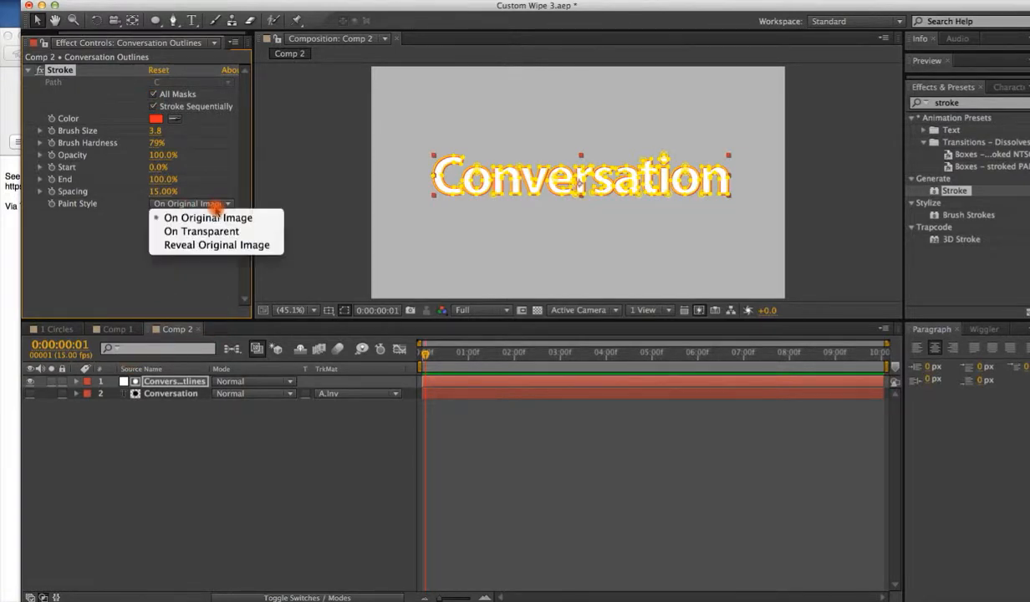
pyautogui.click(211, 243)
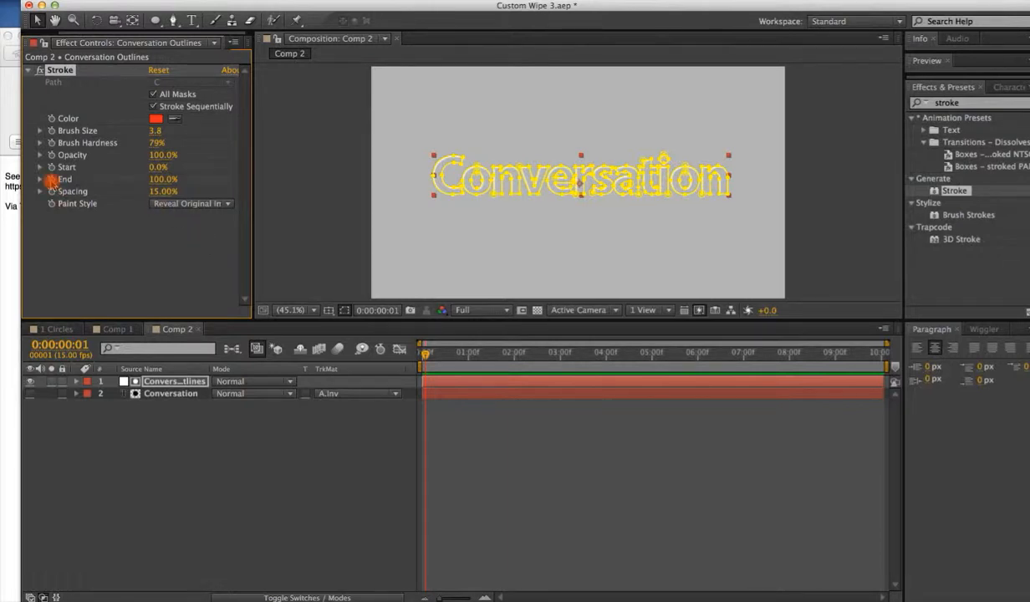
# Keyframe the Stroke End at 0% at the start of the timeline.
pyautogui.click(51, 179)
pyautogui.moveTo(425, 352); pyautogui.dragTo(380, 352)
pyautogui.click(449, 292)
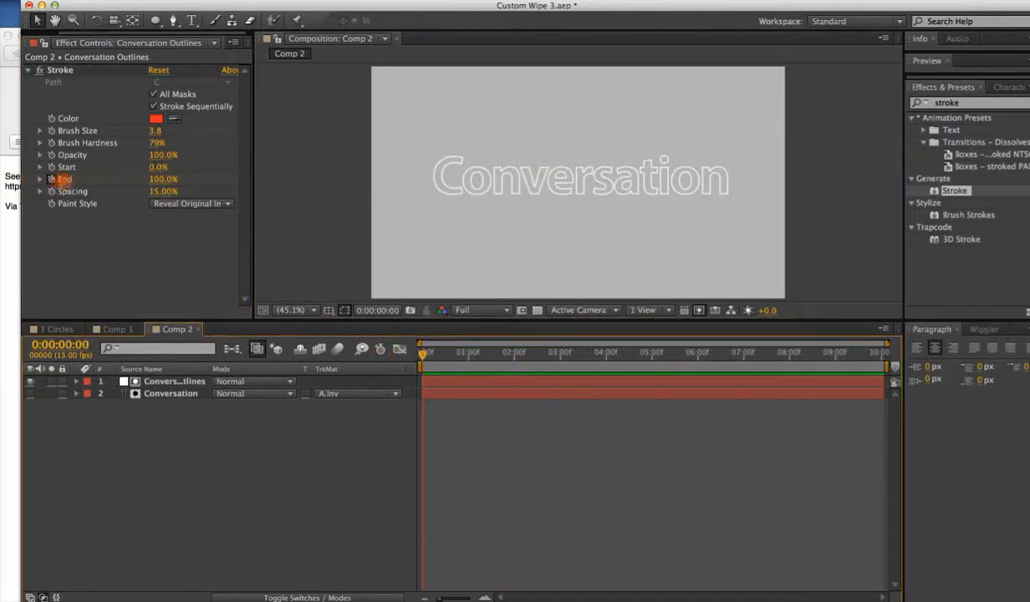
pyautogui.click(57, 177)
pyautogui.moveTo(149, 178); pyautogui.dragTo(19, 193)
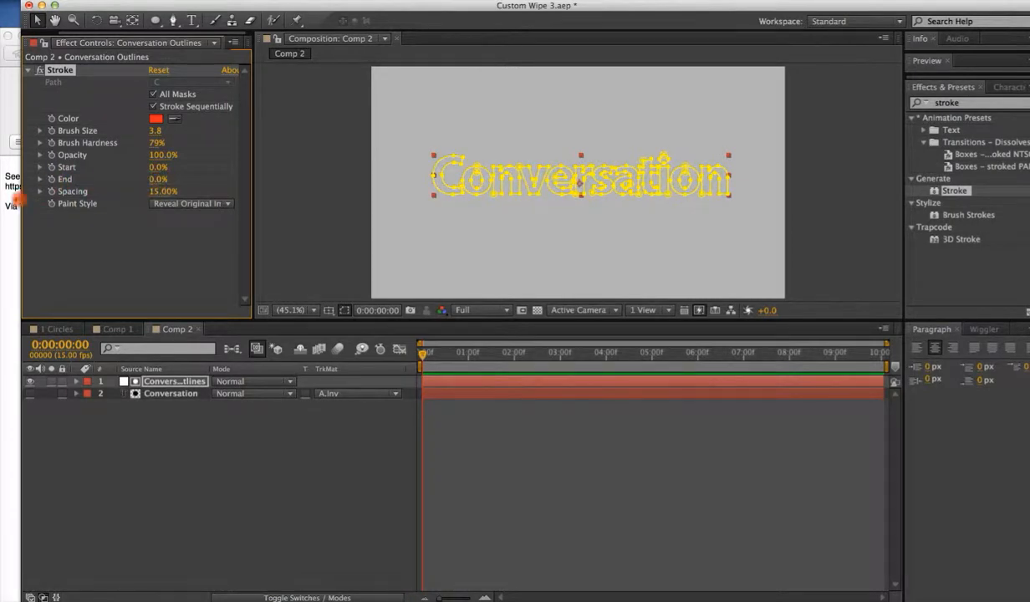
# Keyframe the Stroke End at 100% at 2 seconds and play back the reveal from the start.
pyautogui.click(344, 311)
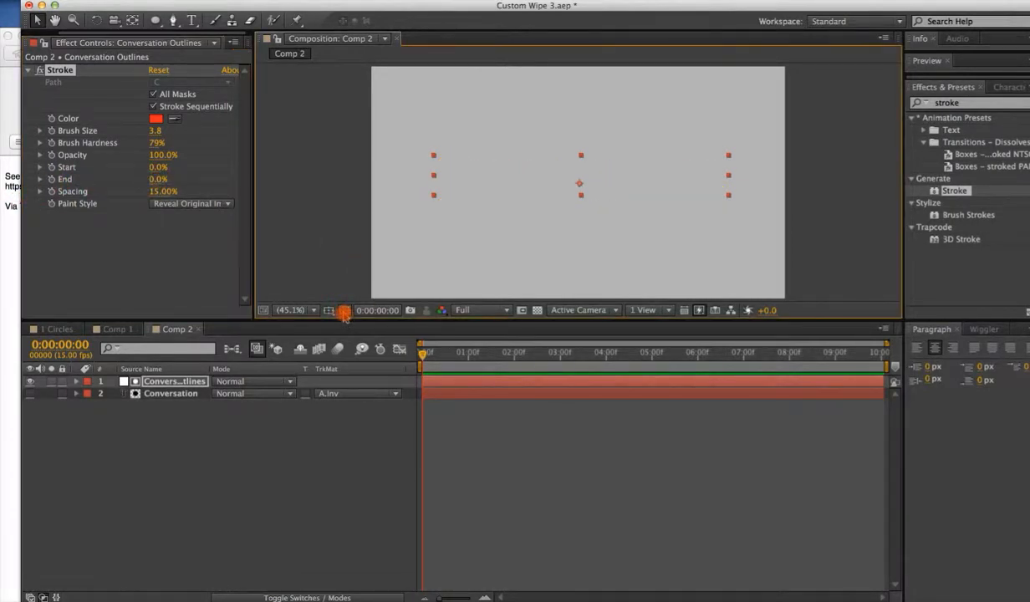
pyautogui.click(51, 179)
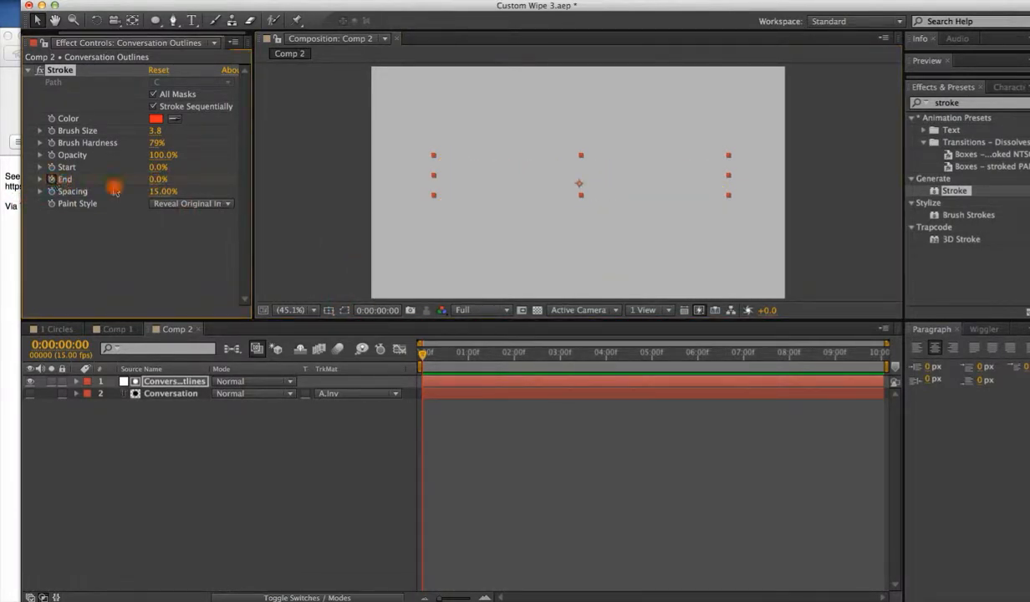
pyautogui.moveTo(424, 352); pyautogui.dragTo(513, 352)
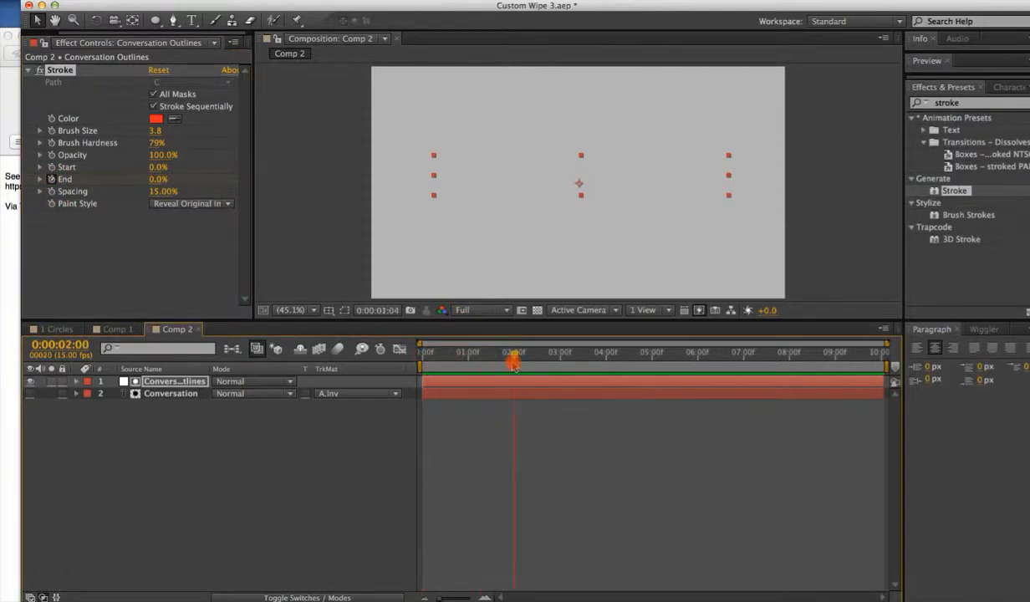
pyautogui.moveTo(158, 182); pyautogui.dragTo(315, 163)
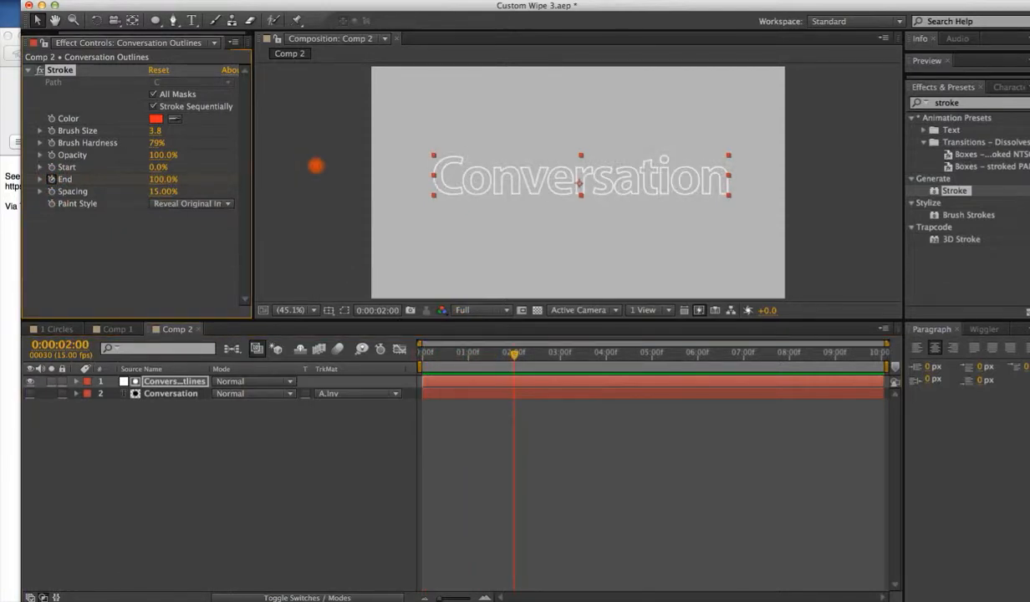
pyautogui.moveTo(507, 357); pyautogui.dragTo(421, 352)
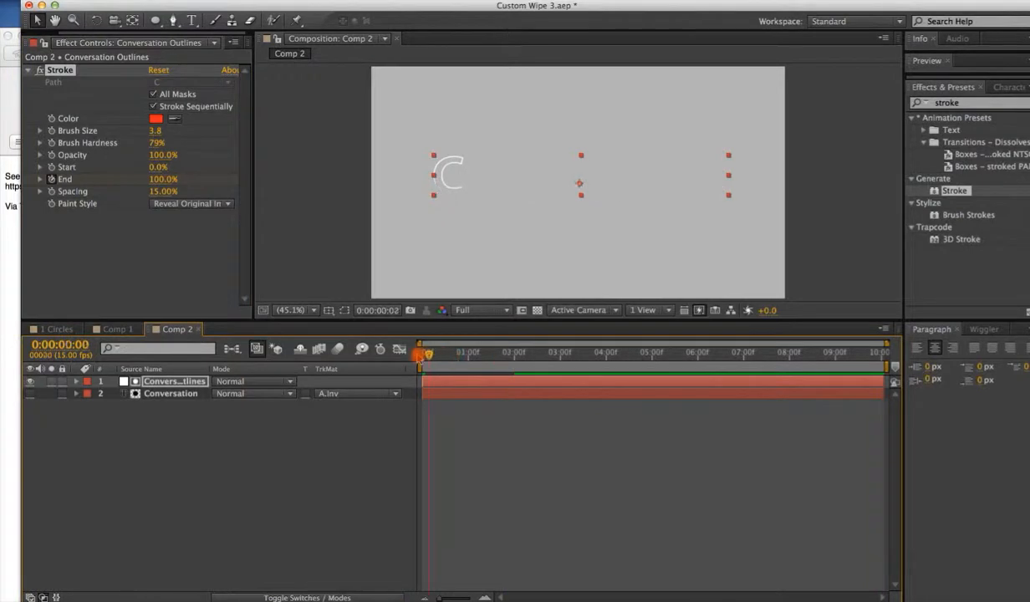
pyautogui.press('space')
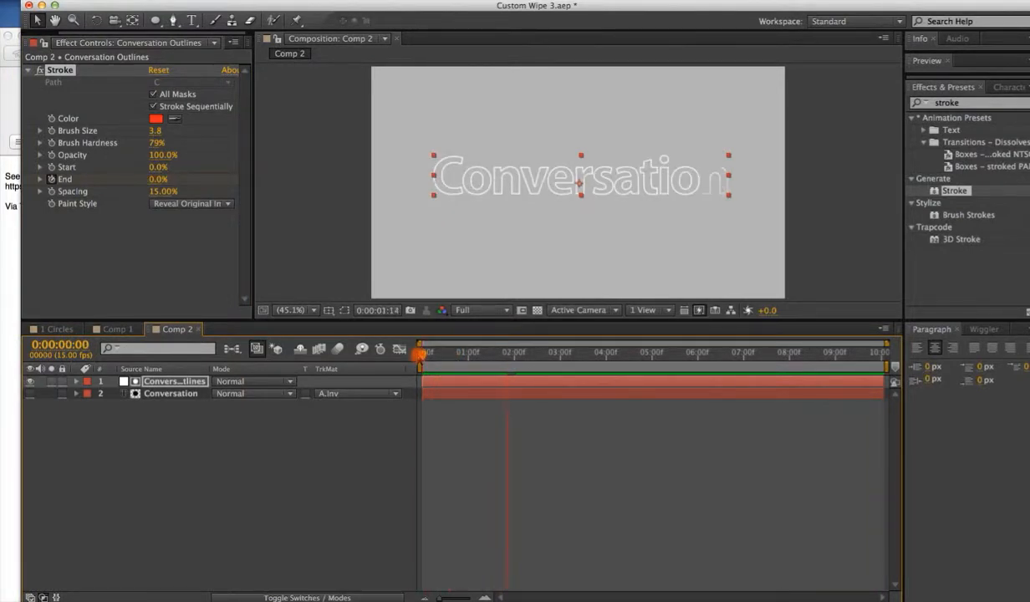
# Show the Conversation layer and play the stroke reveal back from the start.
pyautogui.press('space')
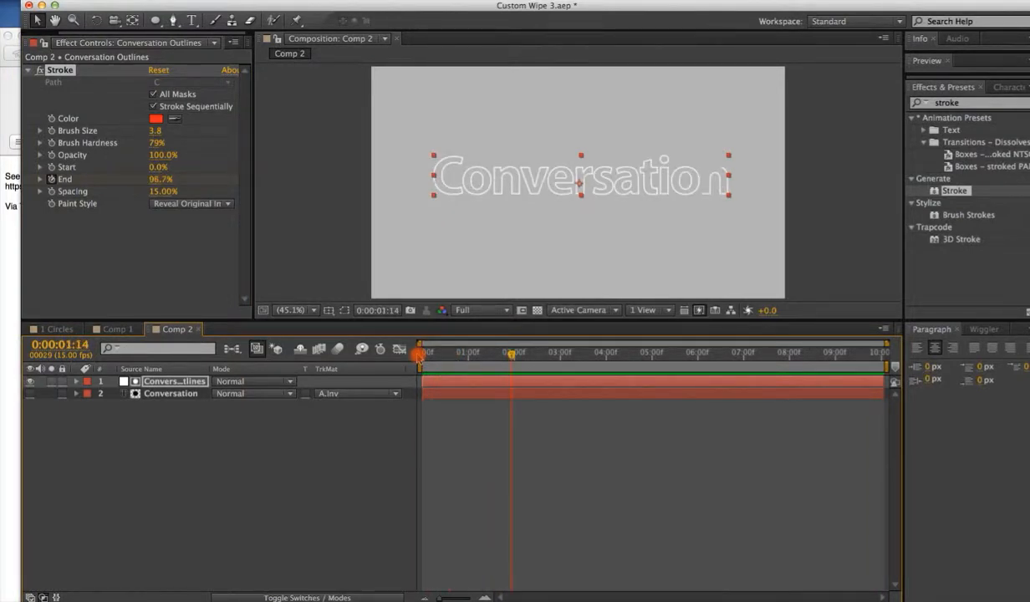
pyautogui.click(30, 395)
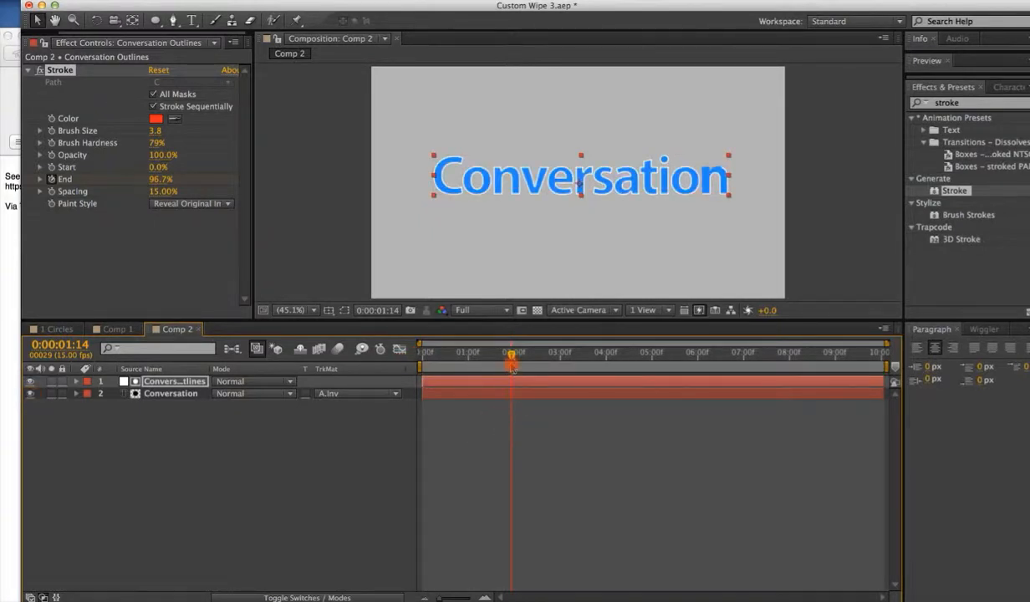
pyautogui.moveTo(510, 353); pyautogui.dragTo(407, 356)
pyautogui.press('space')
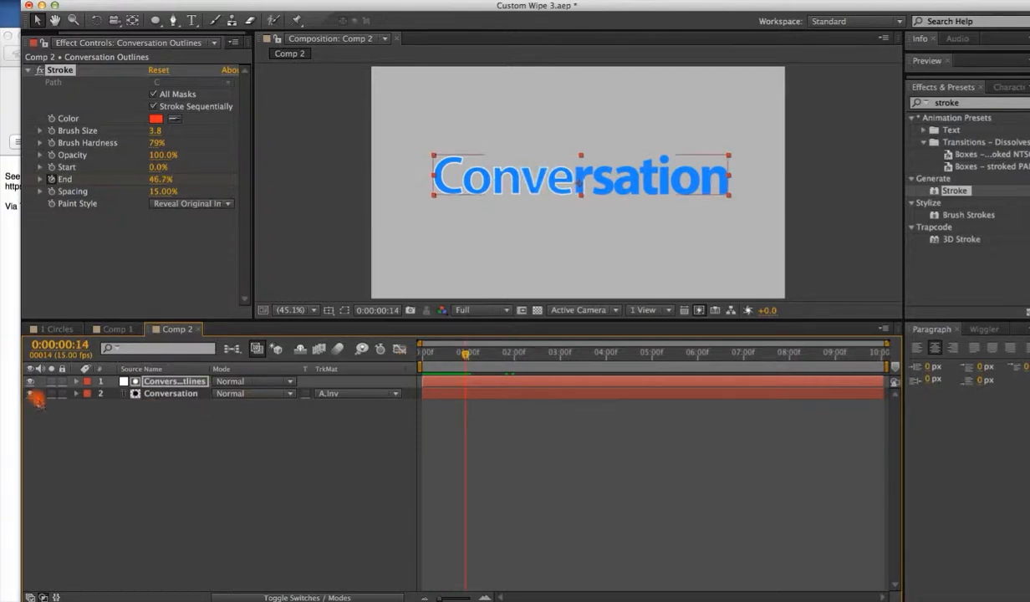
# Set the Stroke Paint Style to On Transparent and play the result from the start.
pyautogui.click(182, 234)
pyautogui.click(202, 208)
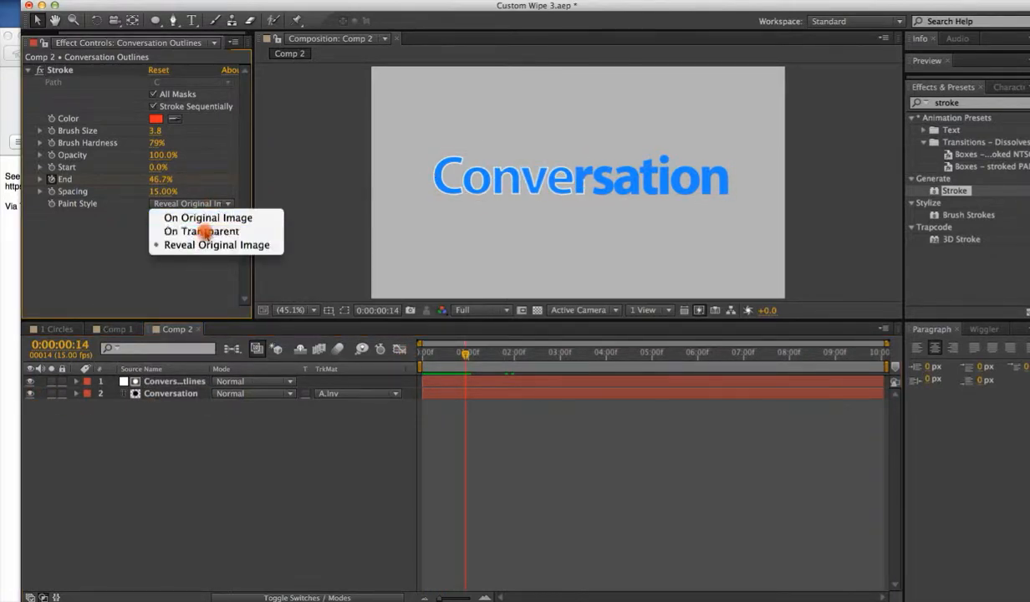
pyautogui.click(204, 232)
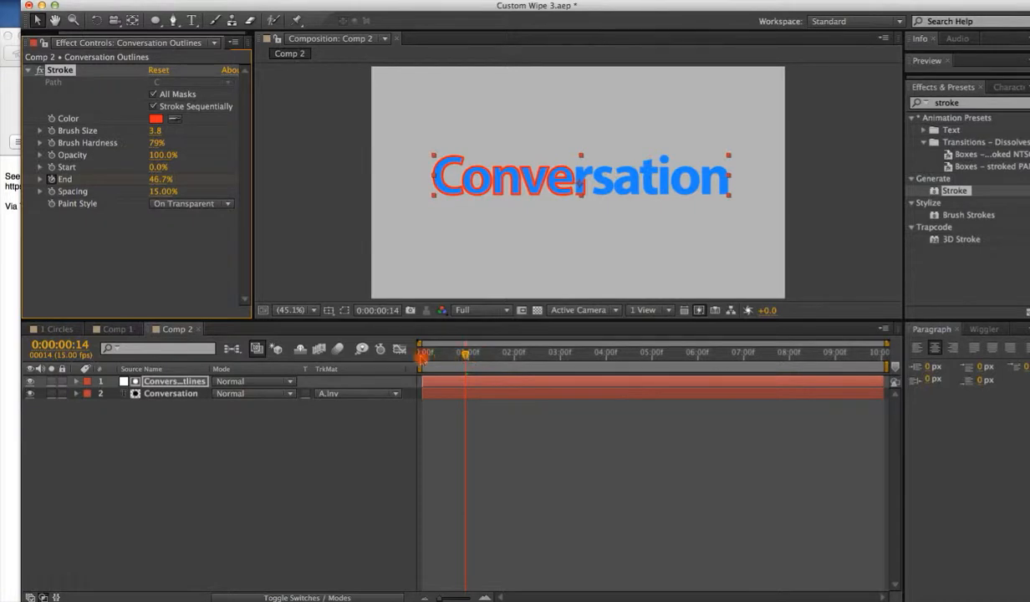
pyautogui.click(423, 354)
pyautogui.press('space')
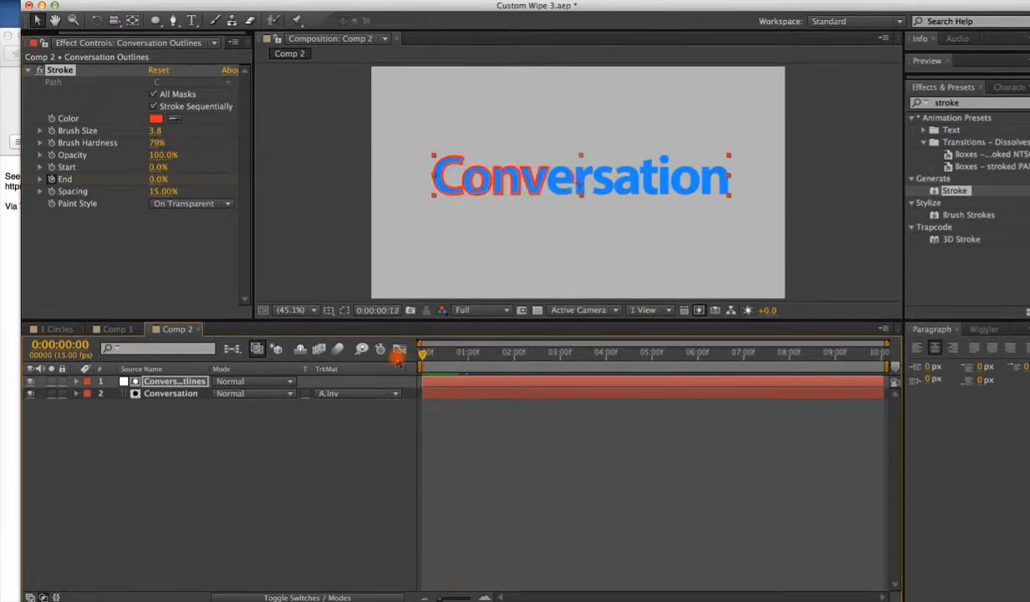
# Set the Stroke color to white.
pyautogui.click(155, 119)
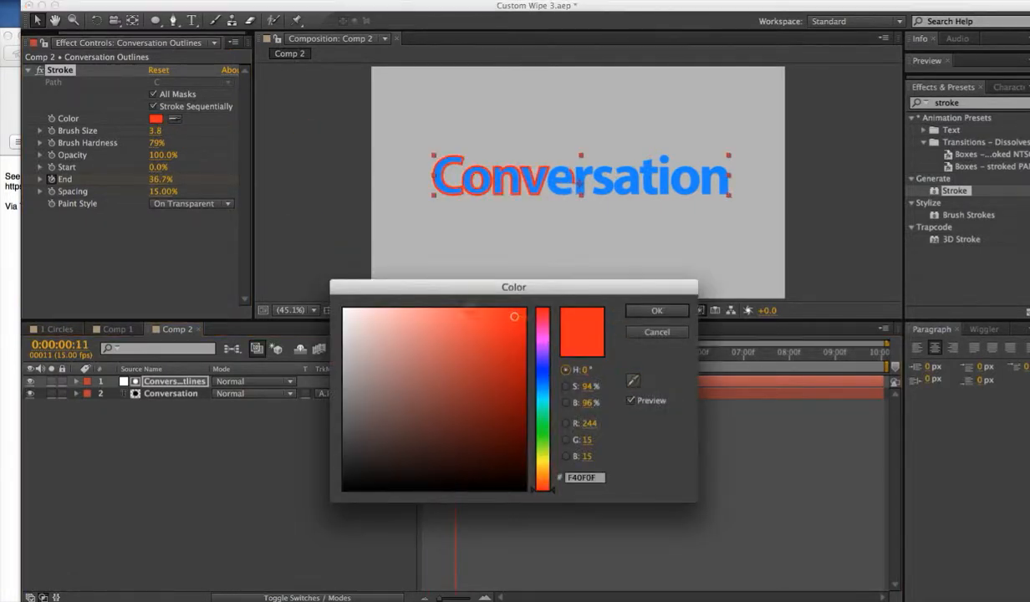
pyautogui.click(343, 309)
pyautogui.click(657, 310)
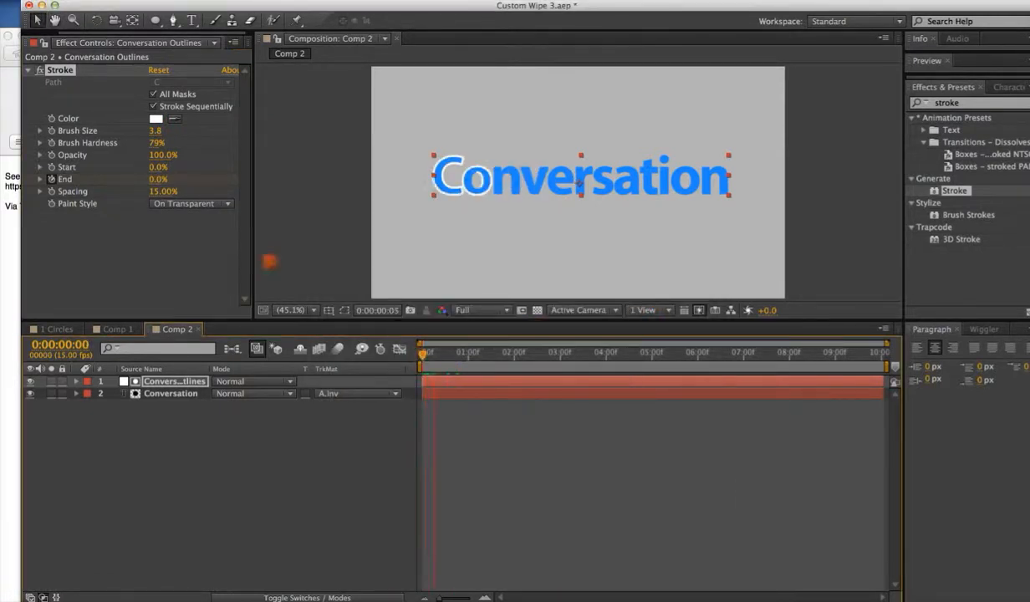
# Set the Paint Style back to Reveal Original Image and hide the Conversation layer.
pyautogui.click(196, 203)
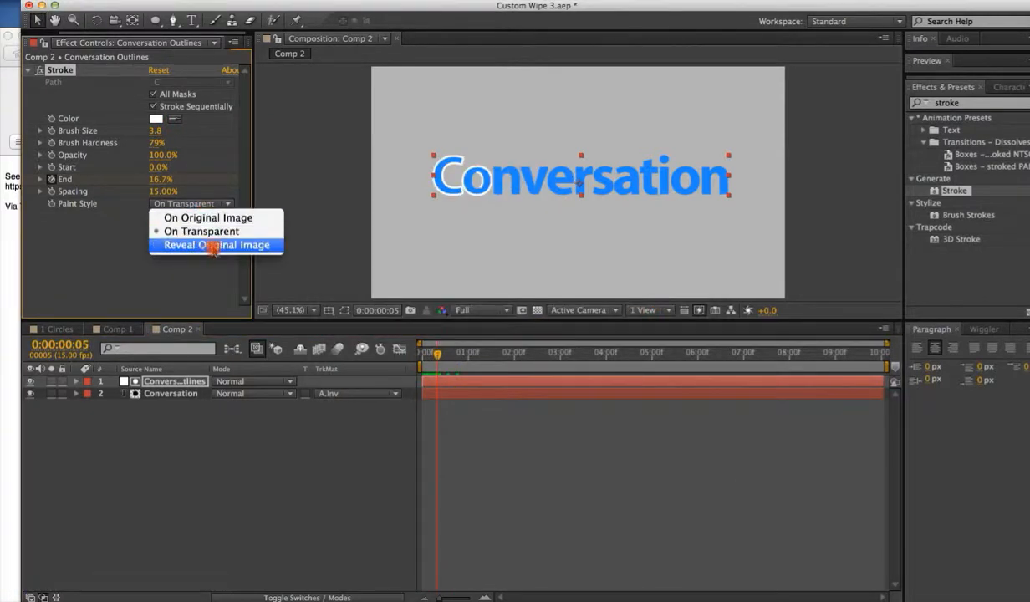
pyautogui.click(214, 245)
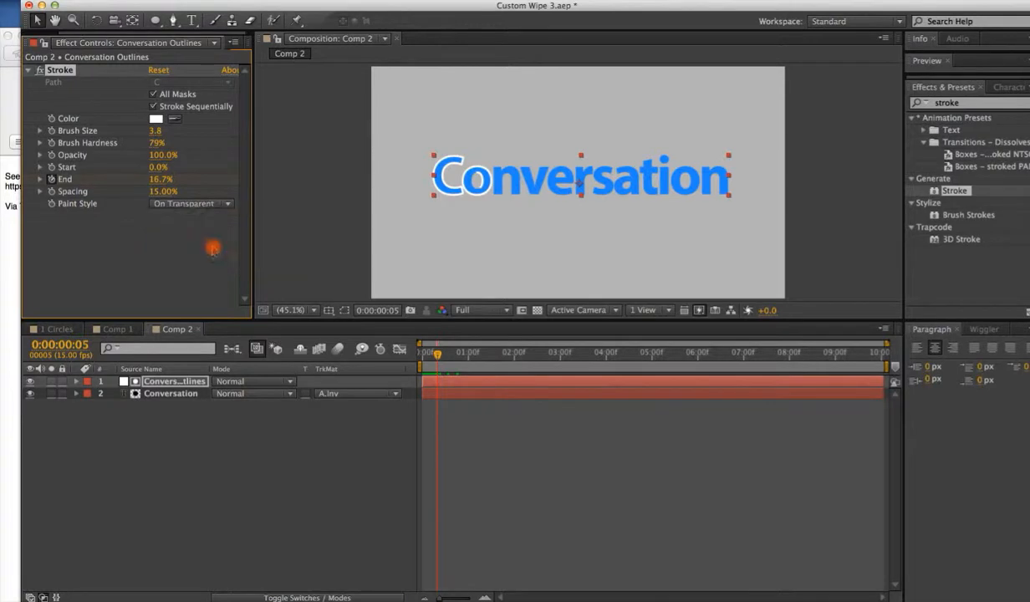
pyautogui.click(31, 393)
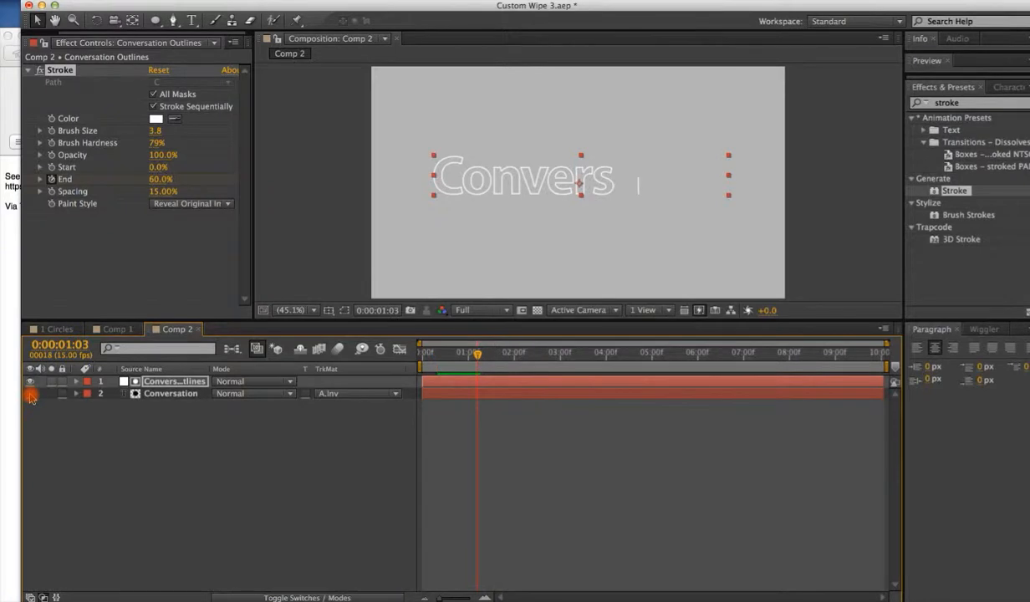
# Turn off Stroke Sequentially so all masks stroke at once, and preview the reveal.
pyautogui.click(153, 107)
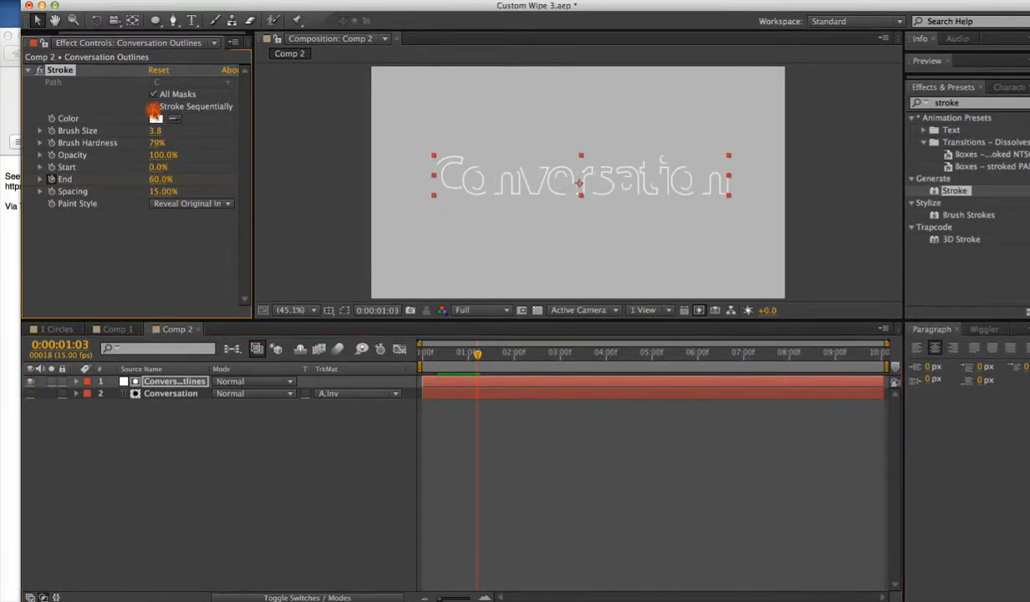
pyautogui.moveTo(475, 352); pyautogui.dragTo(437, 352)
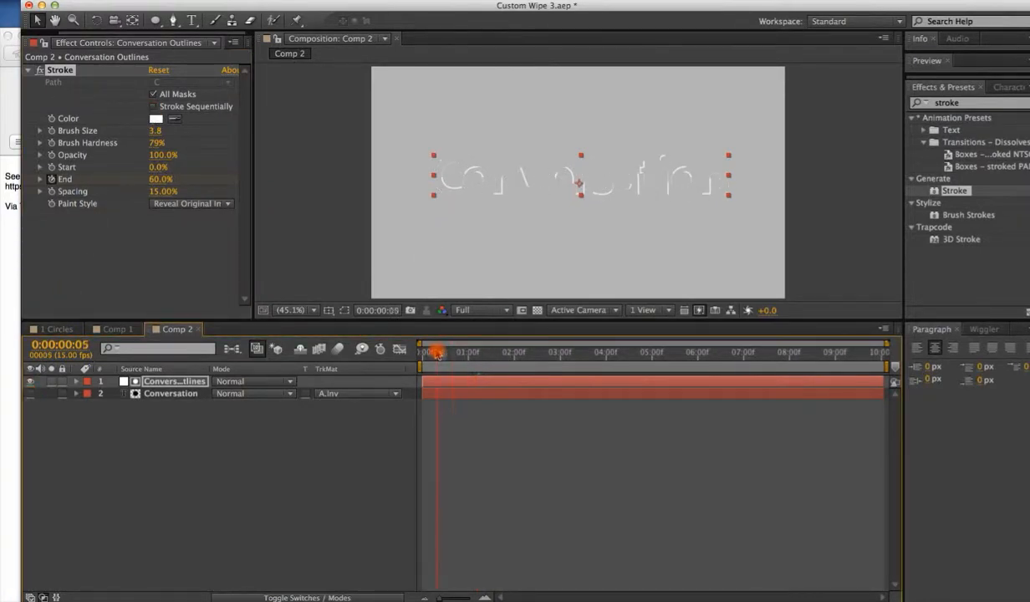
pyautogui.press('space')
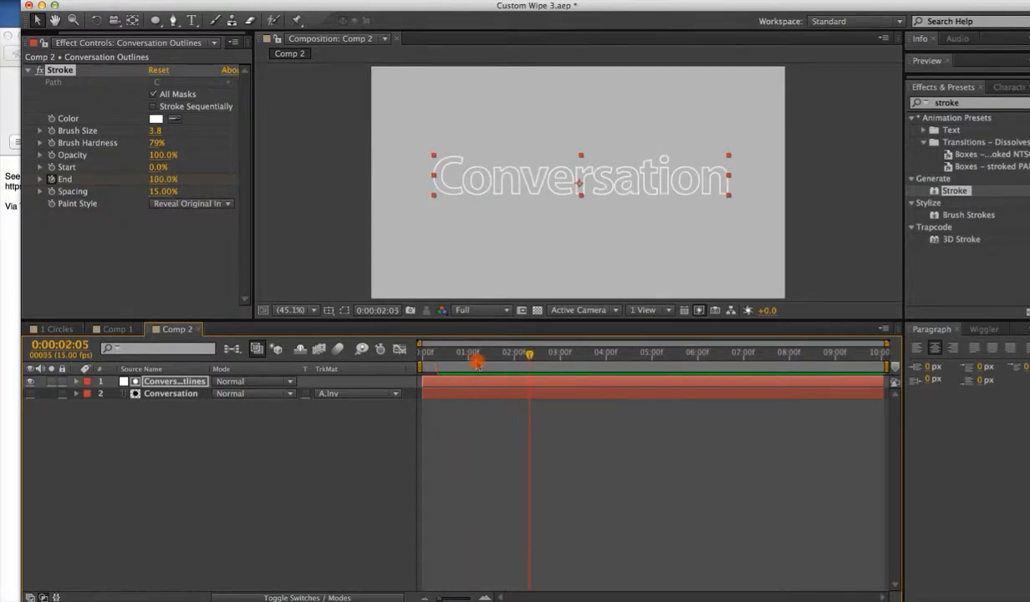
pyautogui.moveTo(529, 355)
pyautogui.mouseDown()
pyautogui.moveTo(436, 352)
pyautogui.moveTo(520, 336)
pyautogui.mouseUp()
# Change the Conversation Outlines solid's color to the text's blue using the eyedropper in Solid Settings.
pyautogui.click(221, 392)
pyautogui.click(201, 382)
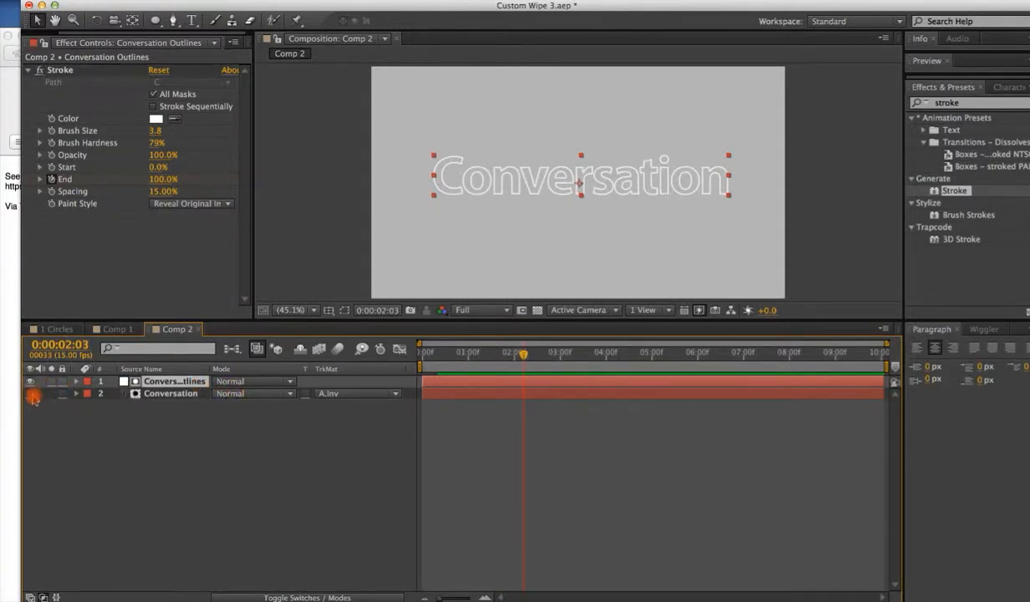
pyautogui.click(30, 393)
pyautogui.click(247, 0)
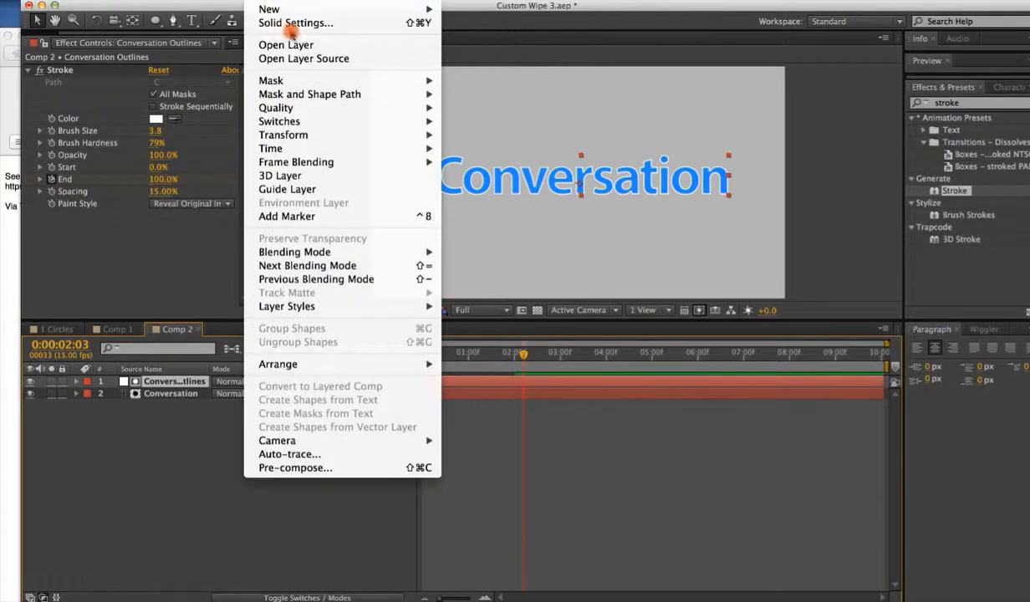
pyautogui.click(320, 29)
pyautogui.click(532, 292)
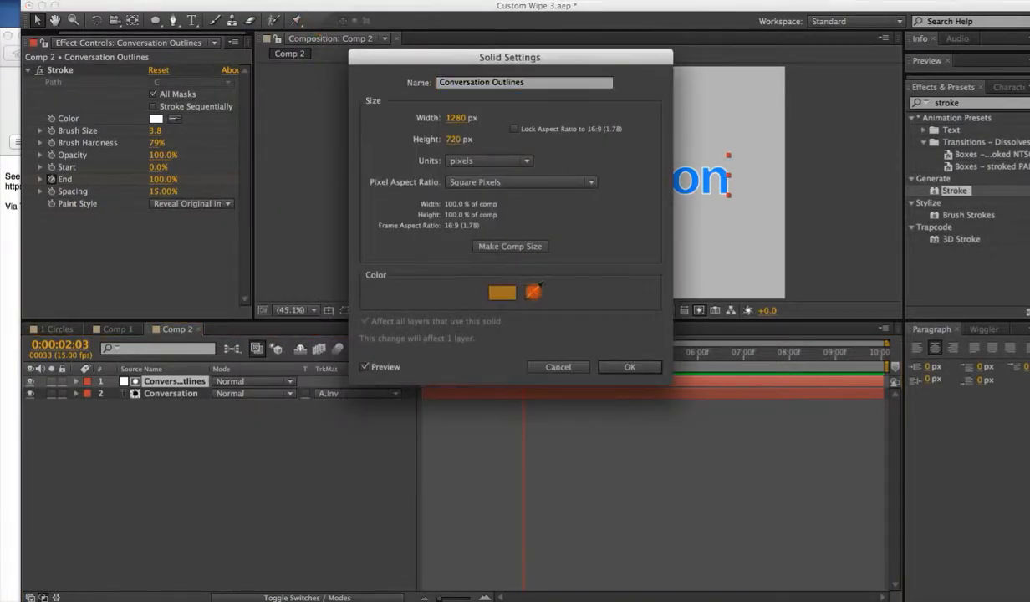
pyautogui.click(681, 178)
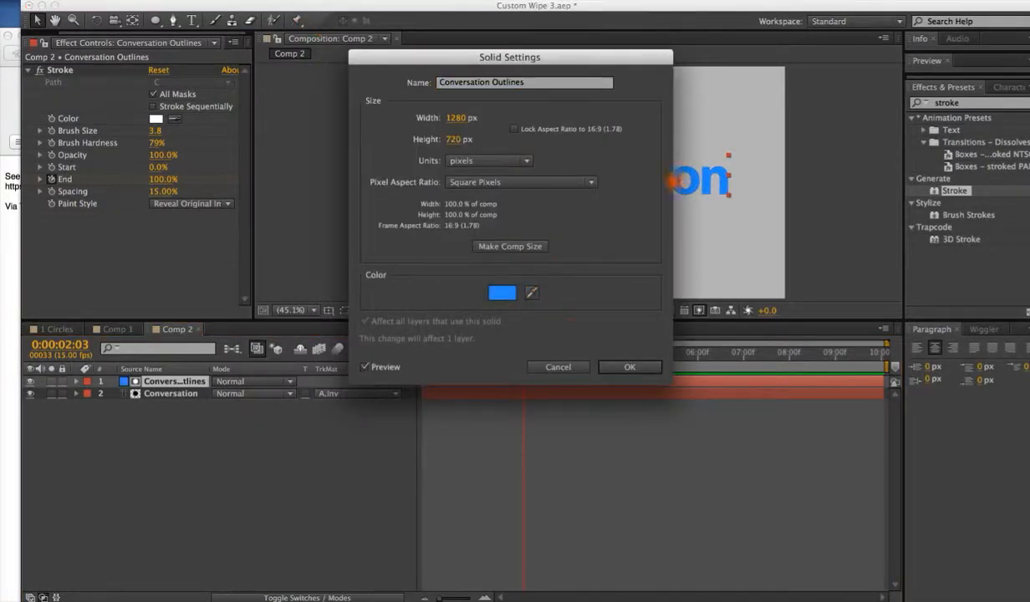
pyautogui.click(602, 369)
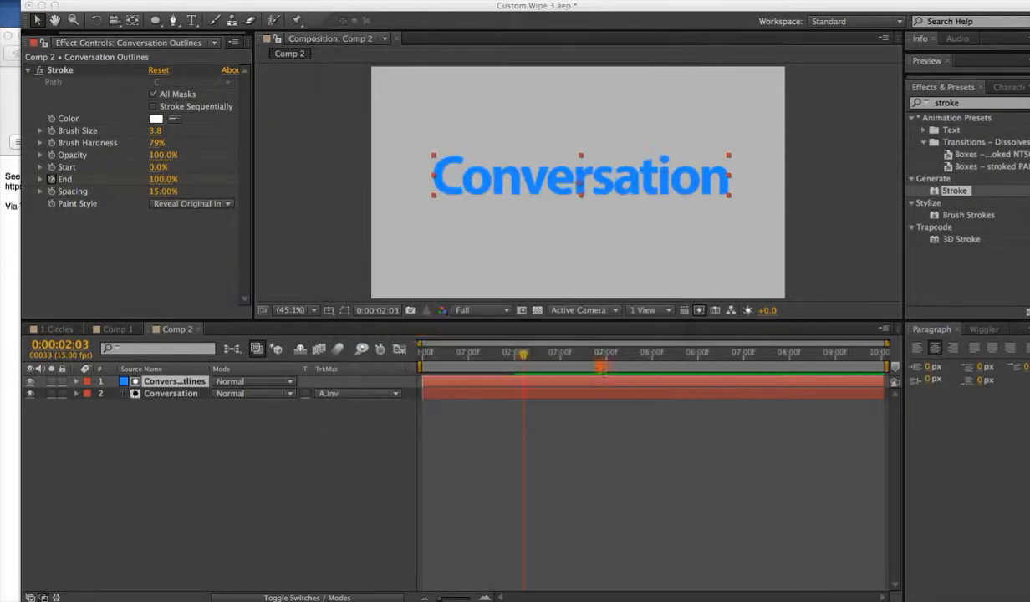
# Hide the Conversation layer, set the Stroke Brush Size to 20.7, and play from the start.
pyautogui.click(31, 393)
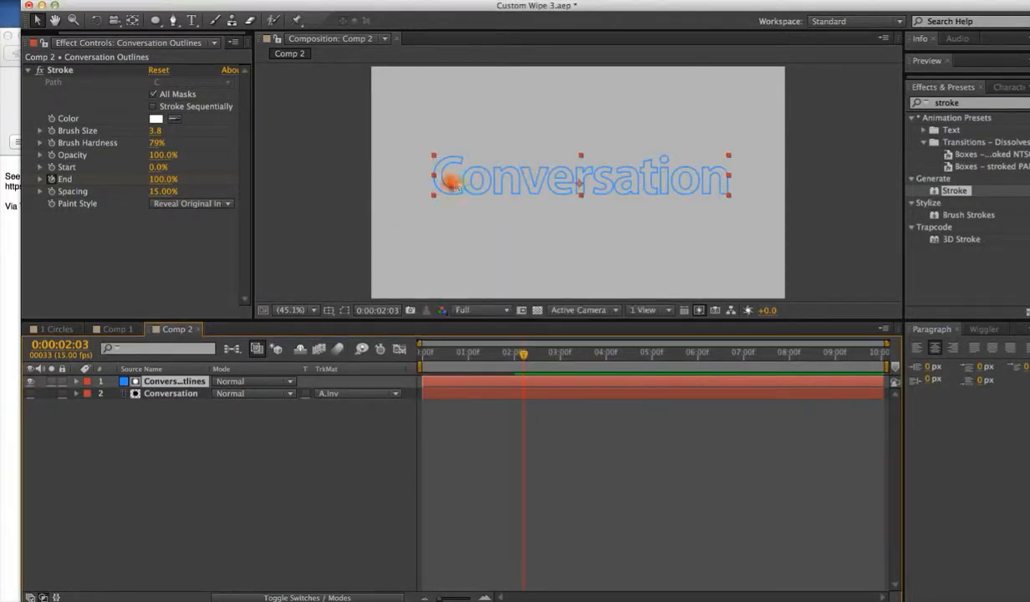
pyautogui.moveTo(155, 130); pyautogui.dragTo(244, 110)
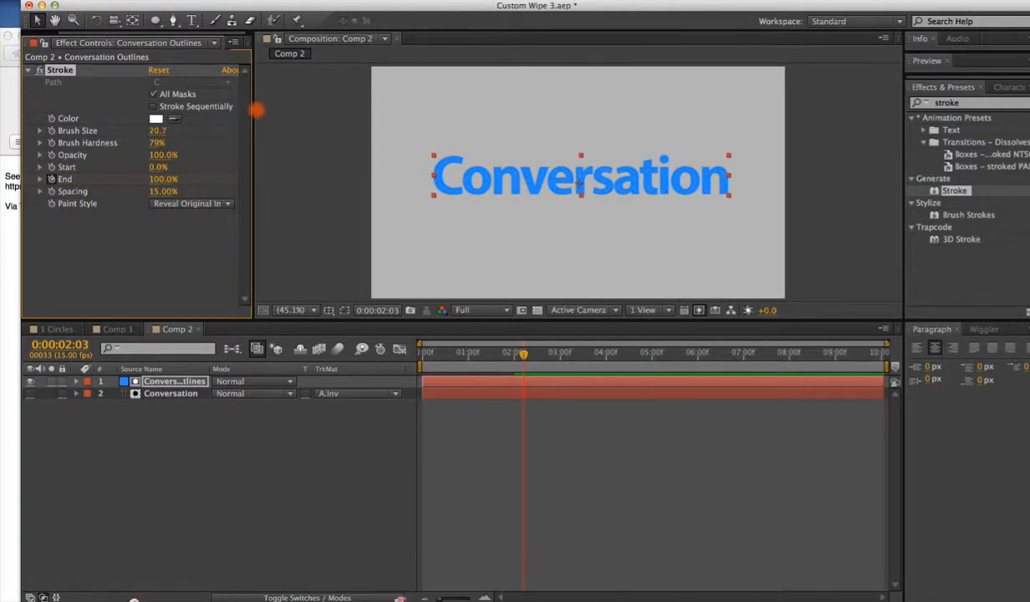
pyautogui.click(158, 132)
pyautogui.moveTo(159, 131); pyautogui.dragTo(151, 132)
pyautogui.moveTo(500, 348); pyautogui.dragTo(403, 356)
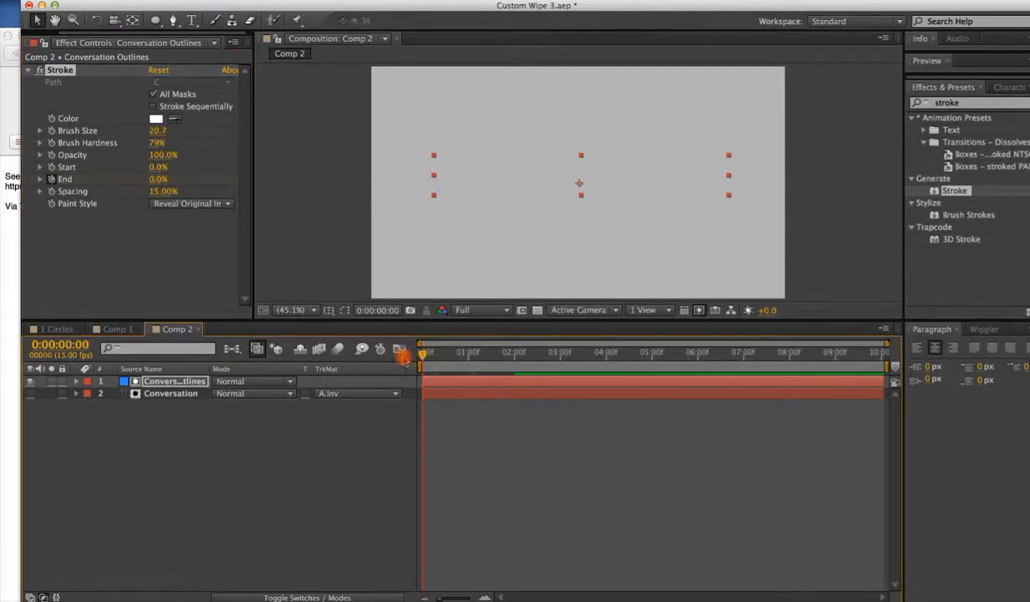
pyautogui.press('space')
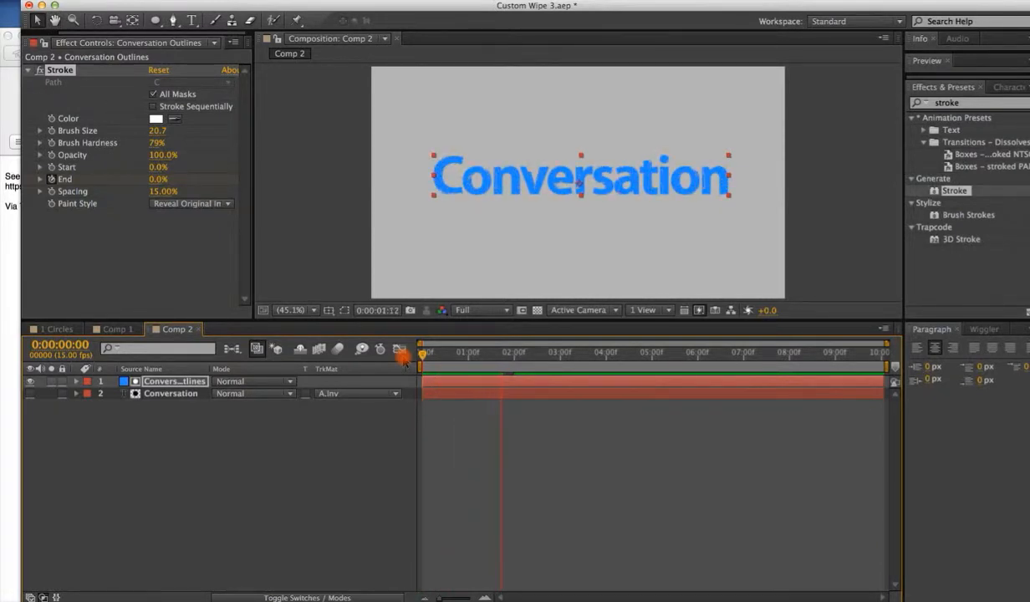
# Set the Stroke Brush Hardness to 100%.
pyautogui.moveTo(403, 358)
pyautogui.mouseDown()
pyautogui.moveTo(395, 352)
pyautogui.moveTo(539, 393)
pyautogui.moveTo(510, 352)
pyautogui.moveTo(468, 354)
pyautogui.mouseUp()
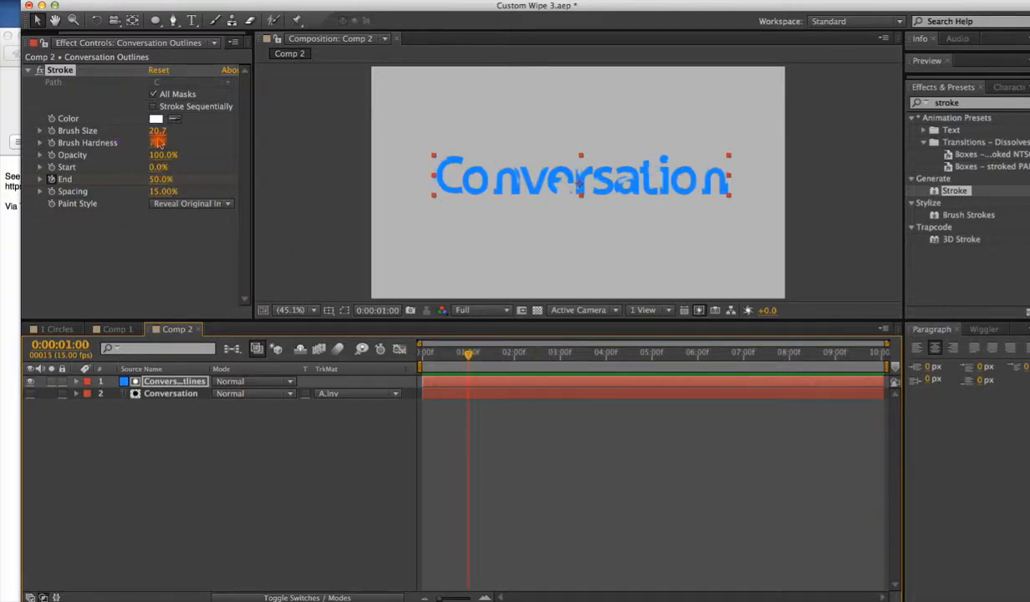
pyautogui.moveTo(153, 149)
pyautogui.mouseDown()
pyautogui.moveTo(295, 133)
pyautogui.moveTo(330, 144)
pyautogui.mouseUp()
pyautogui.moveTo(469, 357); pyautogui.dragTo(459, 356)
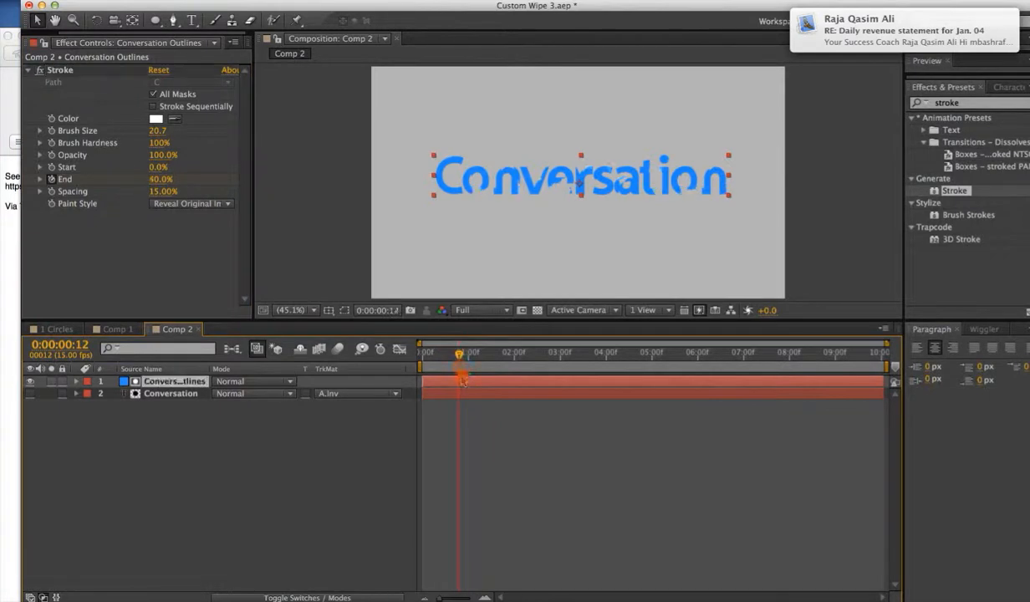
# Reveal the End keyframes and apply Easy Ease In to the 2-second keyframe.
pyautogui.press('u')
pyautogui.click(513, 408)
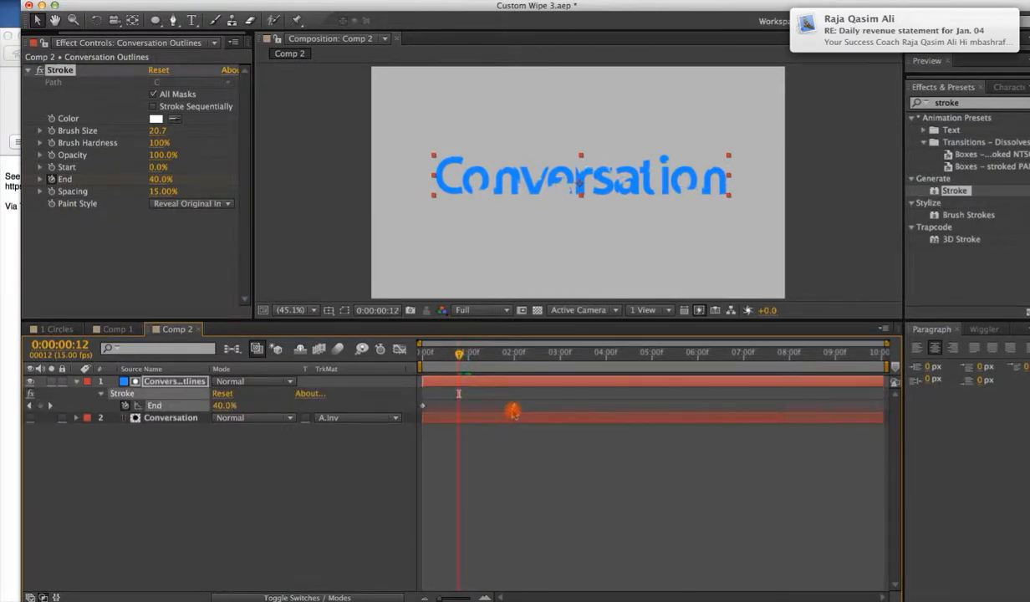
pyautogui.rightClick(513, 407)
pyautogui.moveTo(616, 559)
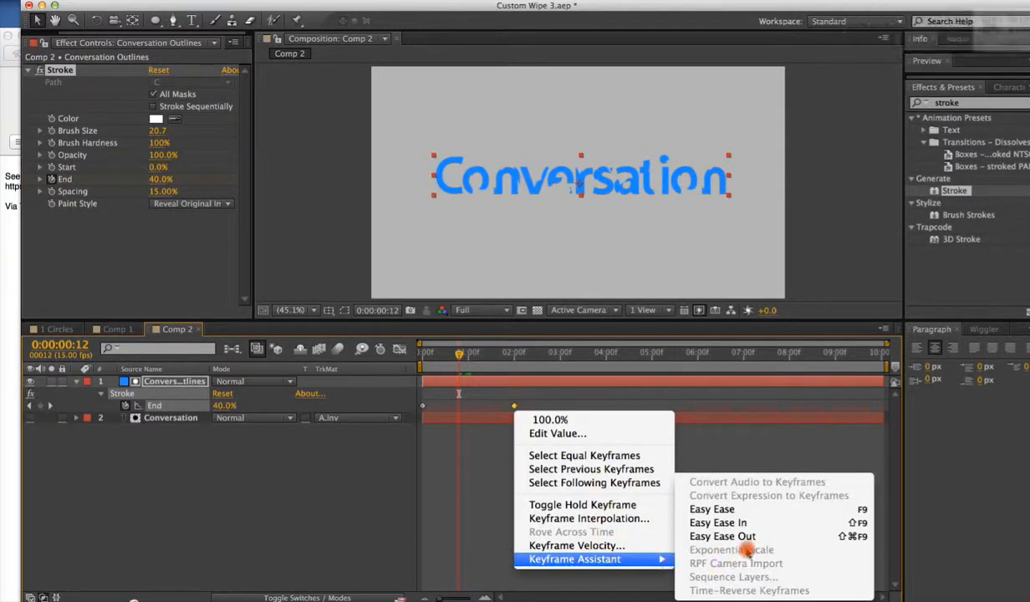
pyautogui.click(712, 519)
# Set the Stroke Brush Size to 32.1 and play back the eased reveal.
pyautogui.moveTo(487, 350); pyautogui.dragTo(406, 351)
pyautogui.press('space')
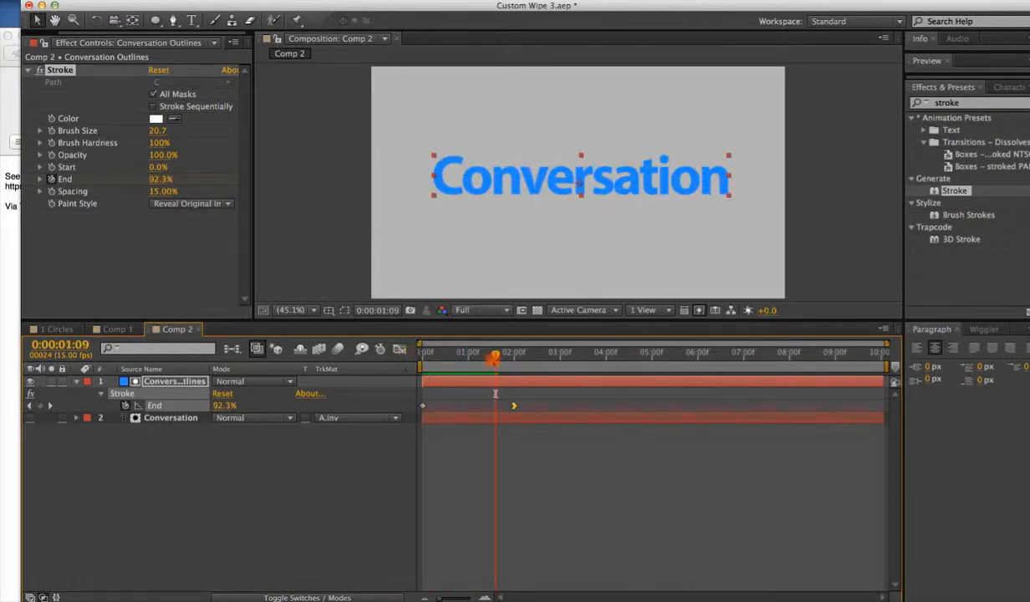
pyautogui.moveTo(464, 351); pyautogui.dragTo(455, 352)
pyautogui.moveTo(156, 130); pyautogui.dragTo(183, 132)
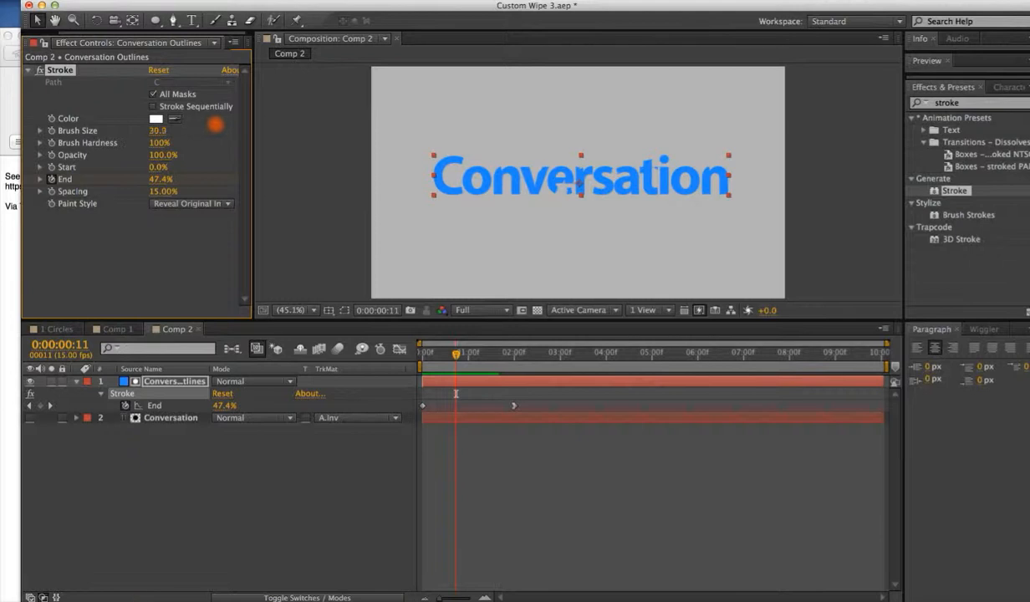
pyautogui.press('space')
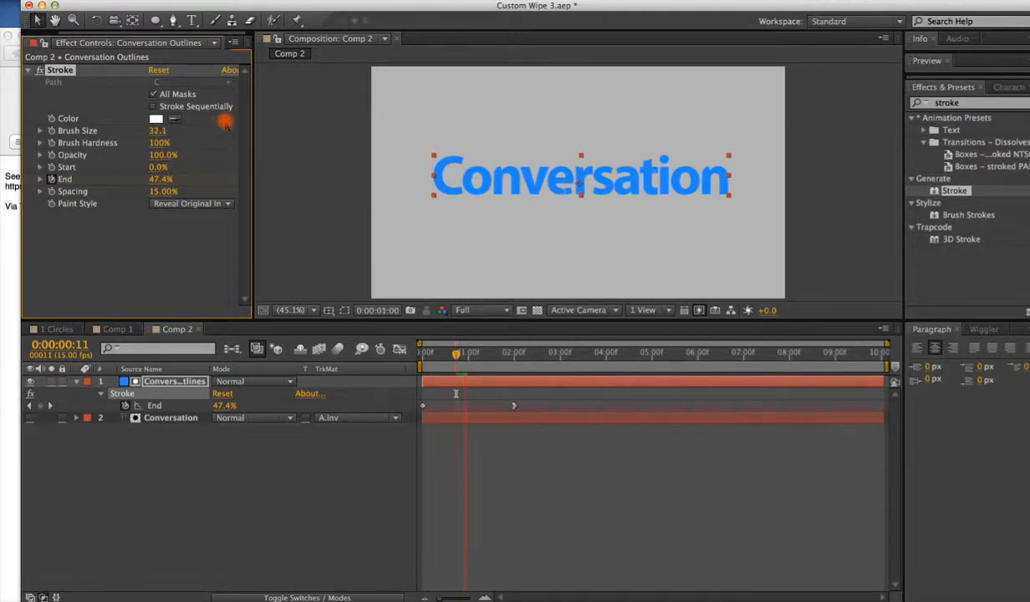
pyautogui.click(430, 354)
pyautogui.press('space')
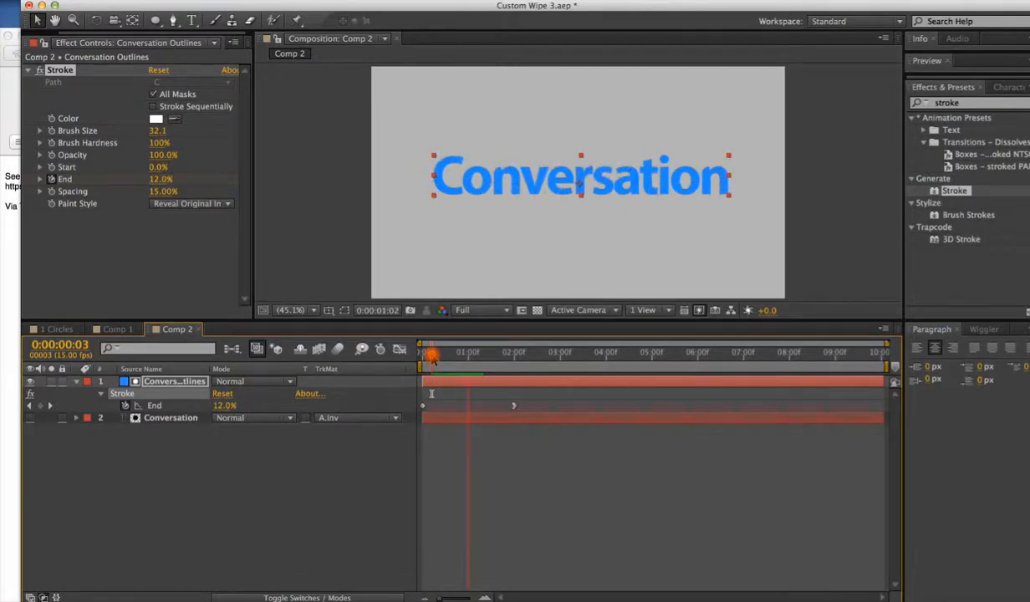
pyautogui.moveTo(431, 354); pyautogui.dragTo(474, 355)
pyautogui.press('super+space')
pyautogui.write('mova')
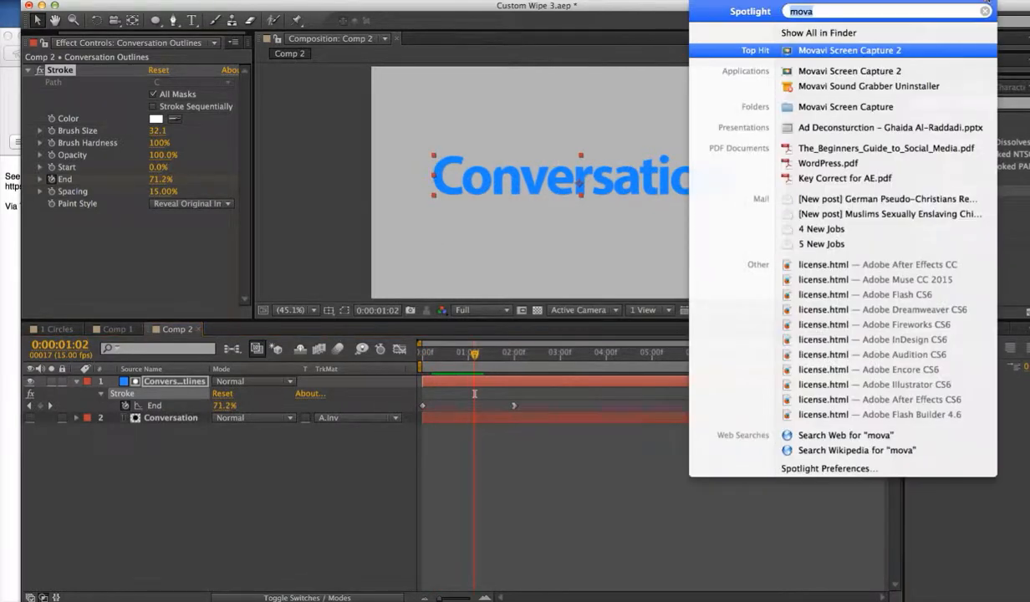
pyautogui.click(879, 51)
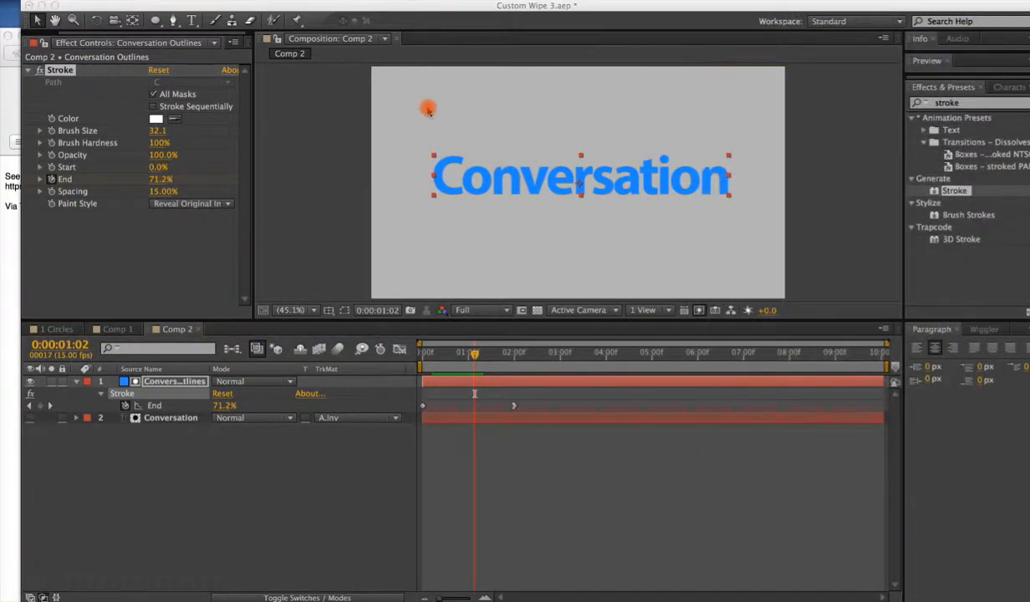
pyautogui.click(194, 0)
pyautogui.click(221, 45)
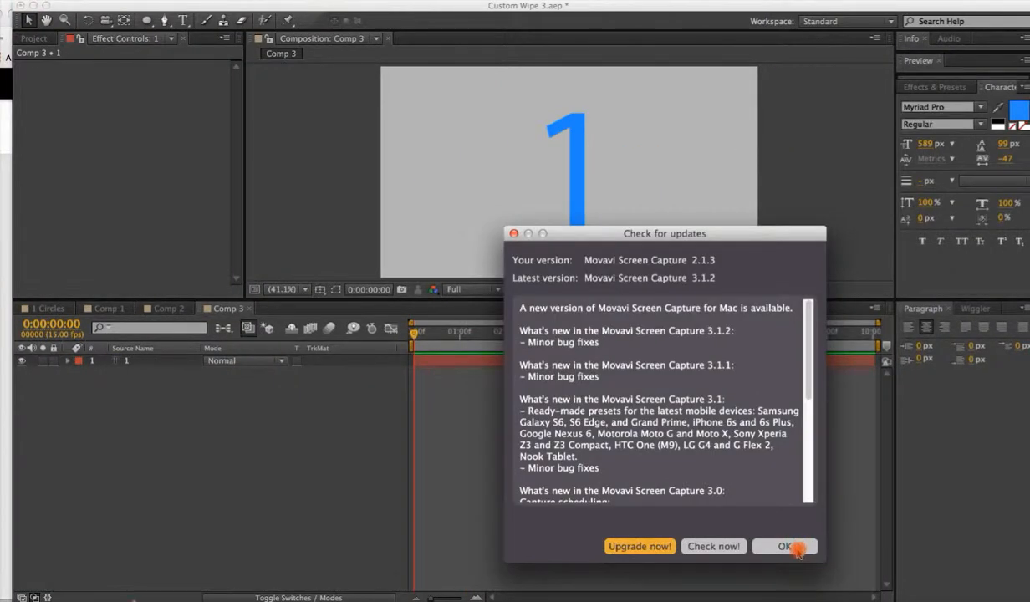
pyautogui.click(795, 548)
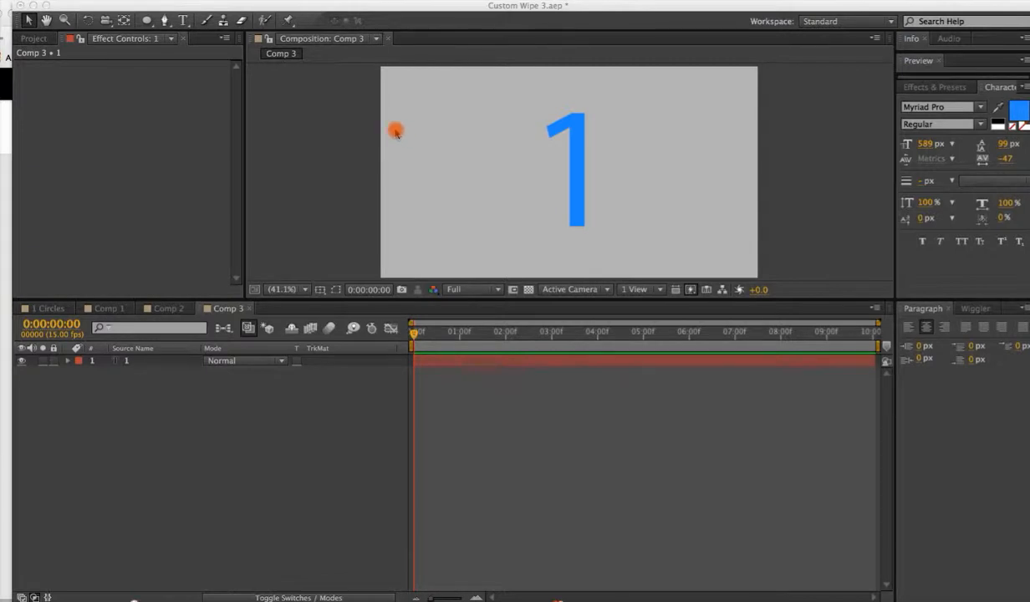
# Trace the numeral 1 with the Pen tool as an open path from its flag tip up and down to its base.
pyautogui.click(164, 365)
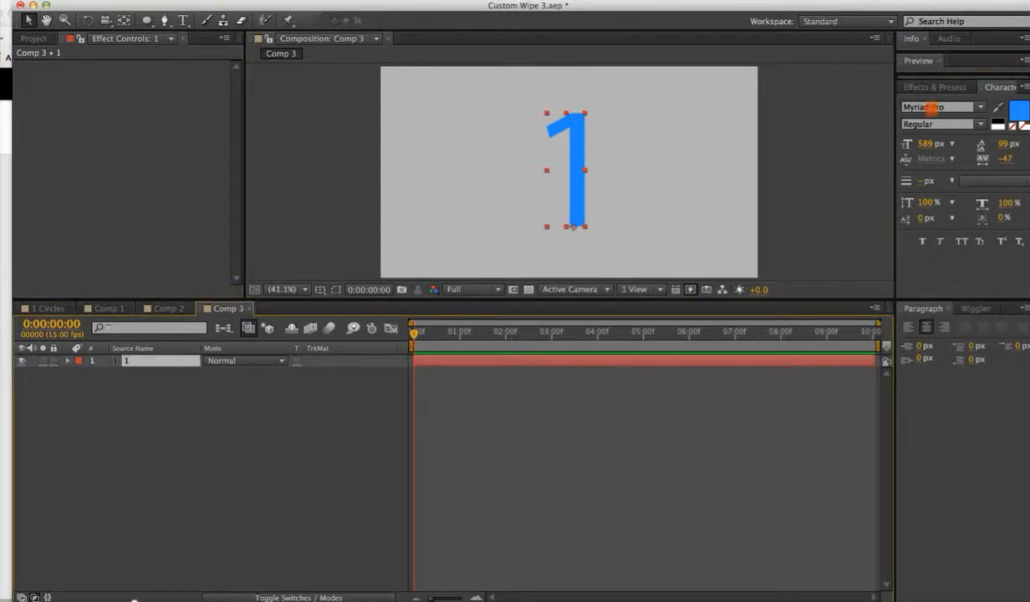
pyautogui.click(411, 119)
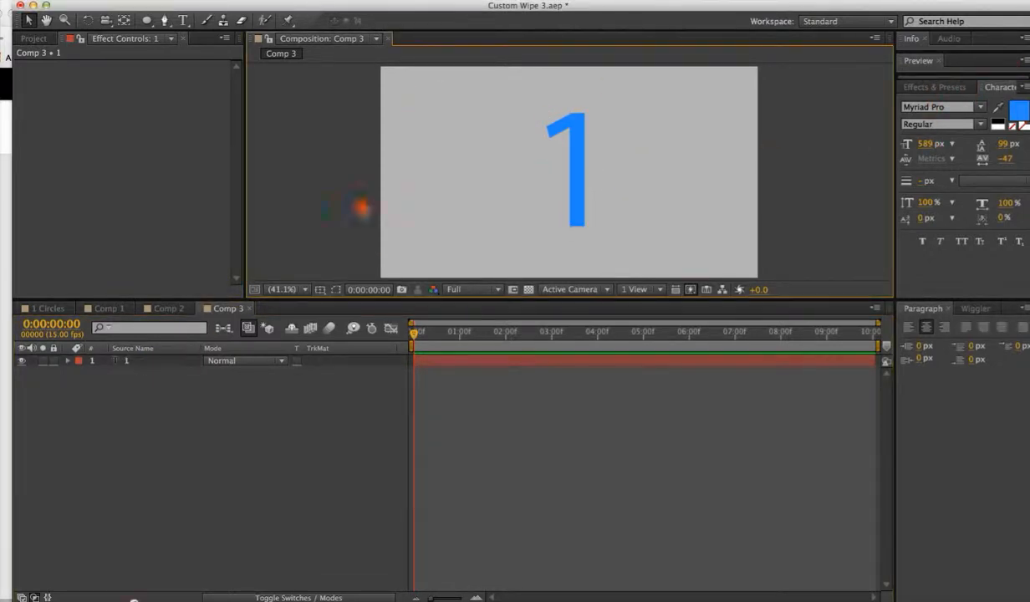
pyautogui.click(172, 361)
pyautogui.click(172, 386)
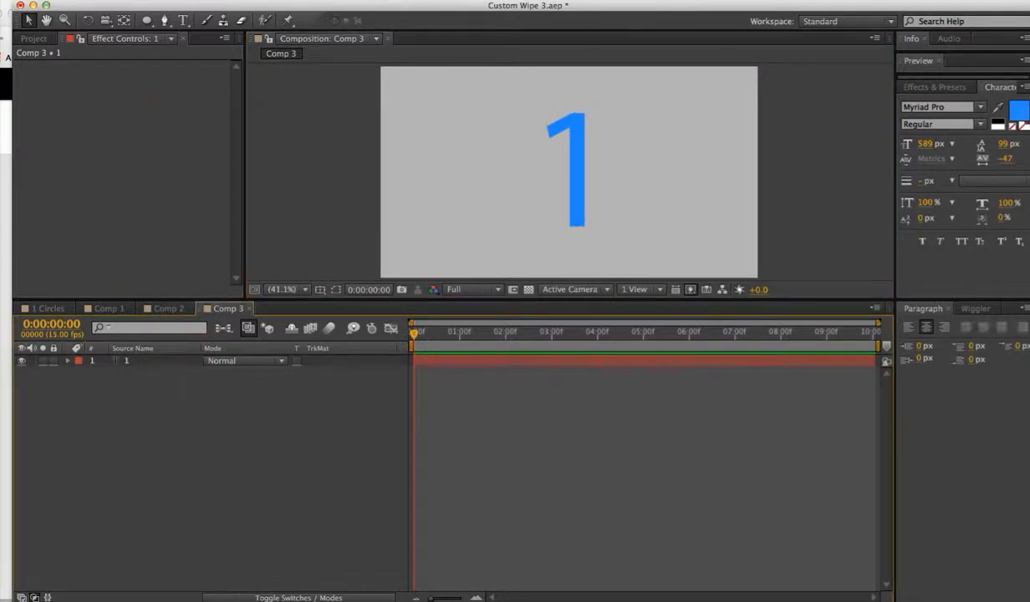
pyautogui.click(163, 20)
pyautogui.click(541, 139)
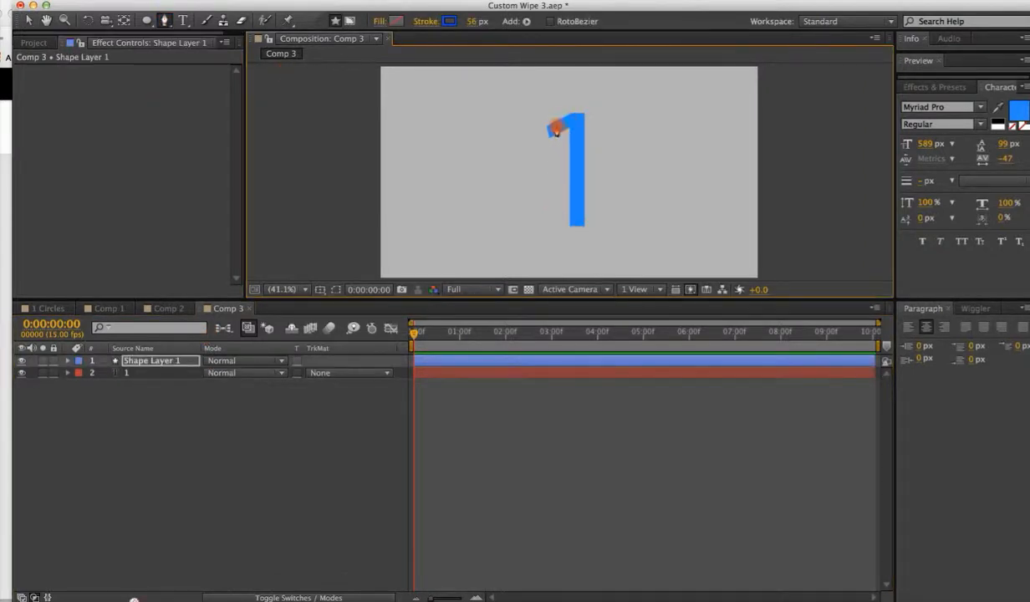
pyautogui.click(535, 142)
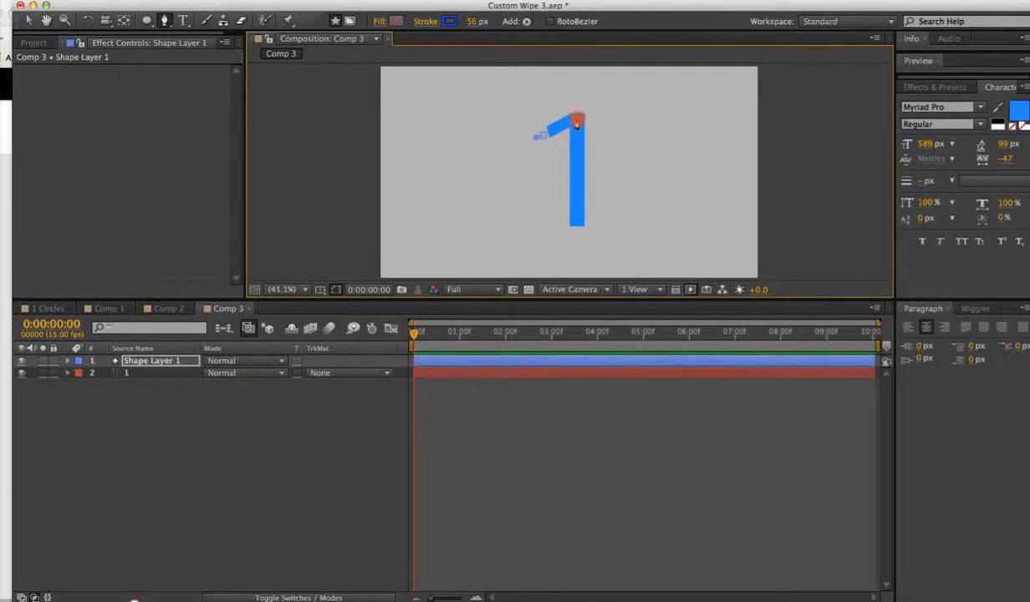
pyautogui.click(578, 118)
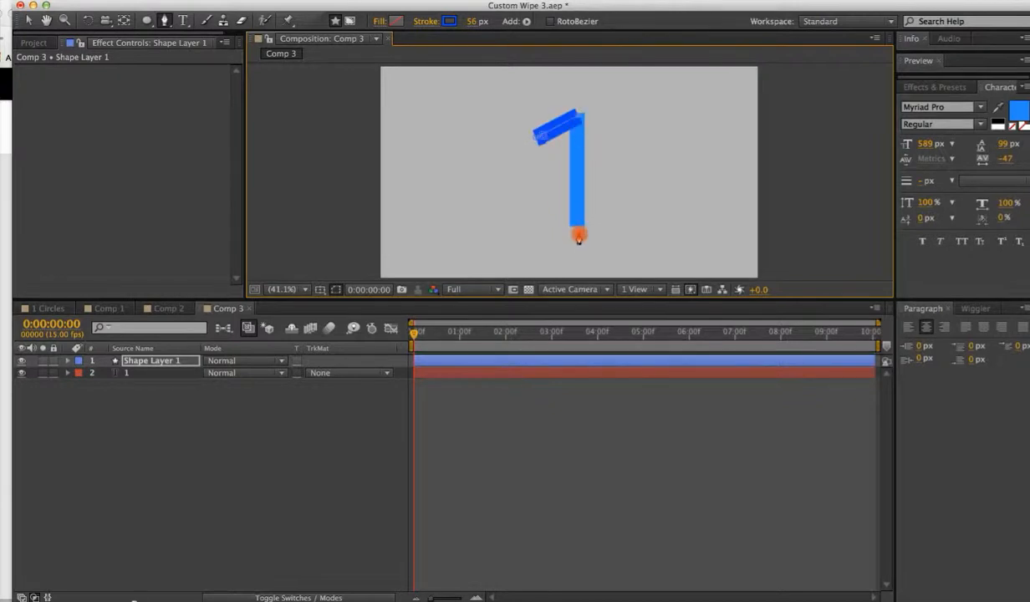
pyautogui.click(577, 235)
# Set the shape's stroke colour to F01364 and its stroke width to 71 px.
pyautogui.click(448, 22)
pyautogui.moveTo(551, 334); pyautogui.dragTo(548, 312)
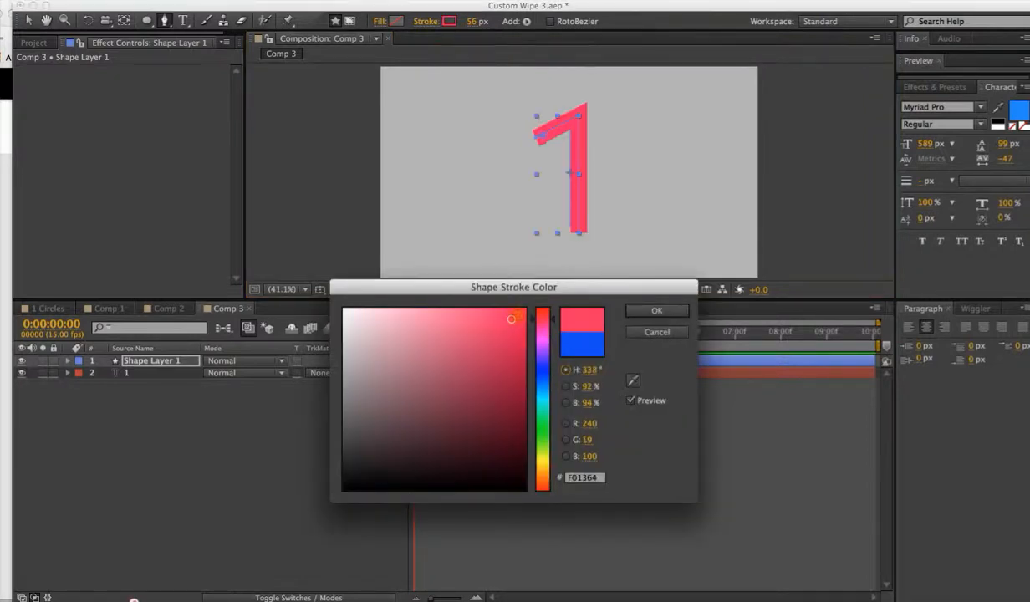
pyautogui.click(657, 310)
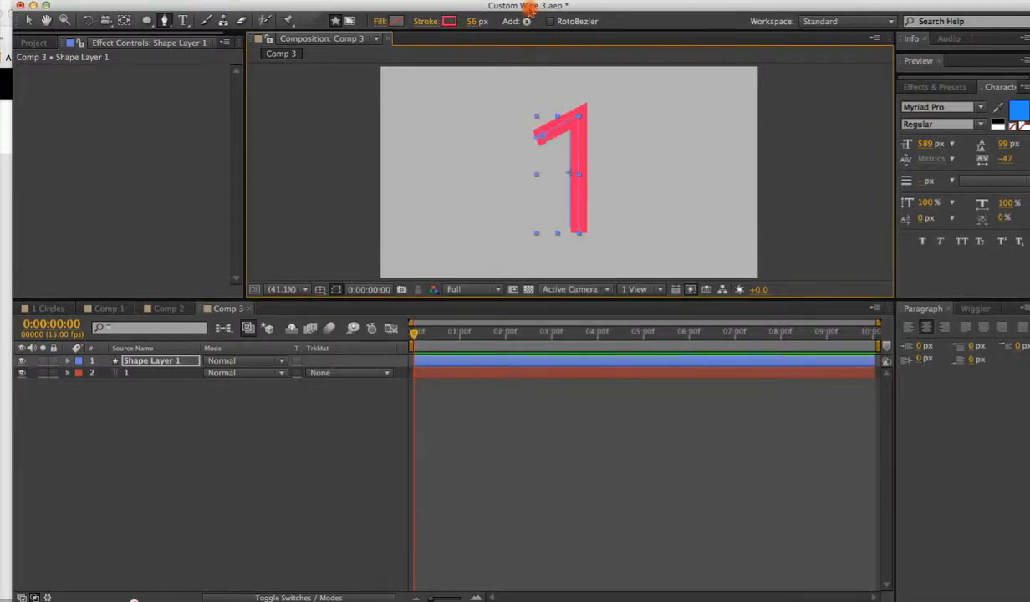
pyautogui.moveTo(475, 21); pyautogui.dragTo(486, 21)
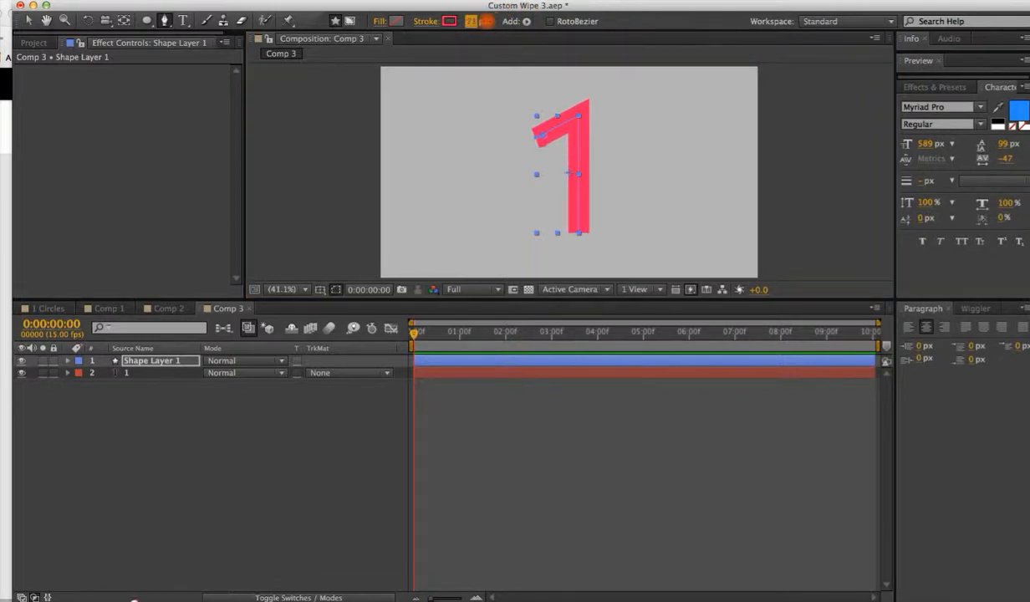
pyautogui.click(172, 381)
pyautogui.click(154, 361)
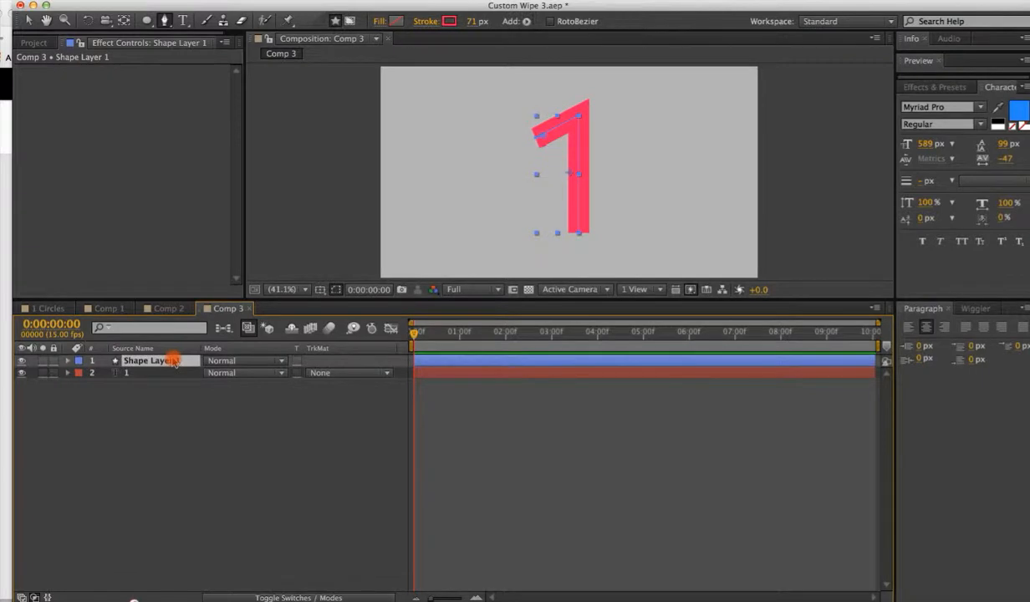
# Add Trim Paths to the shape layer, keyframe Start at 0% at the first frame, and set End to 0%.
pyautogui.click(525, 22)
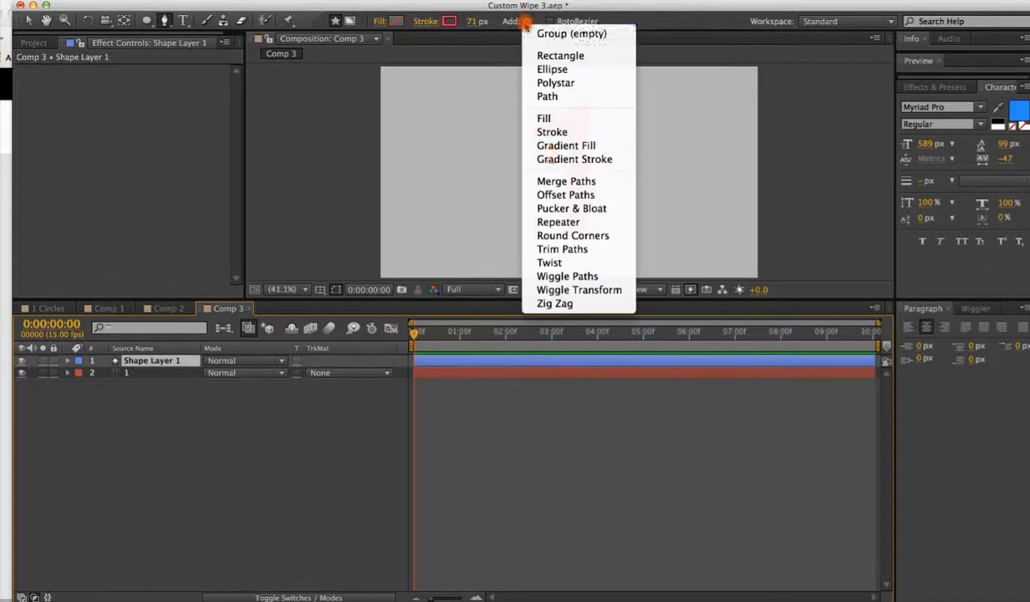
pyautogui.click(587, 251)
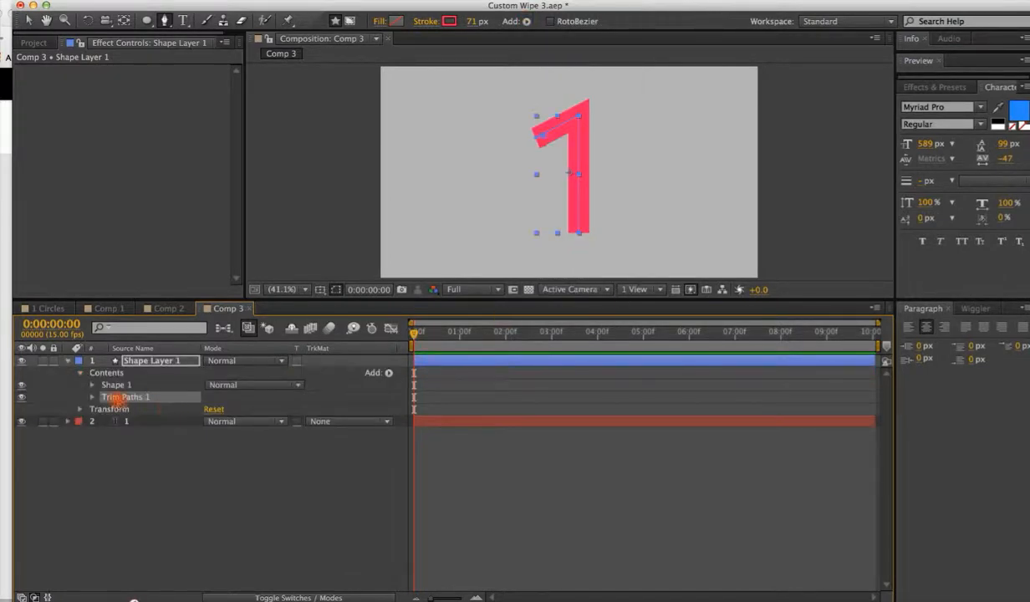
pyautogui.click(91, 398)
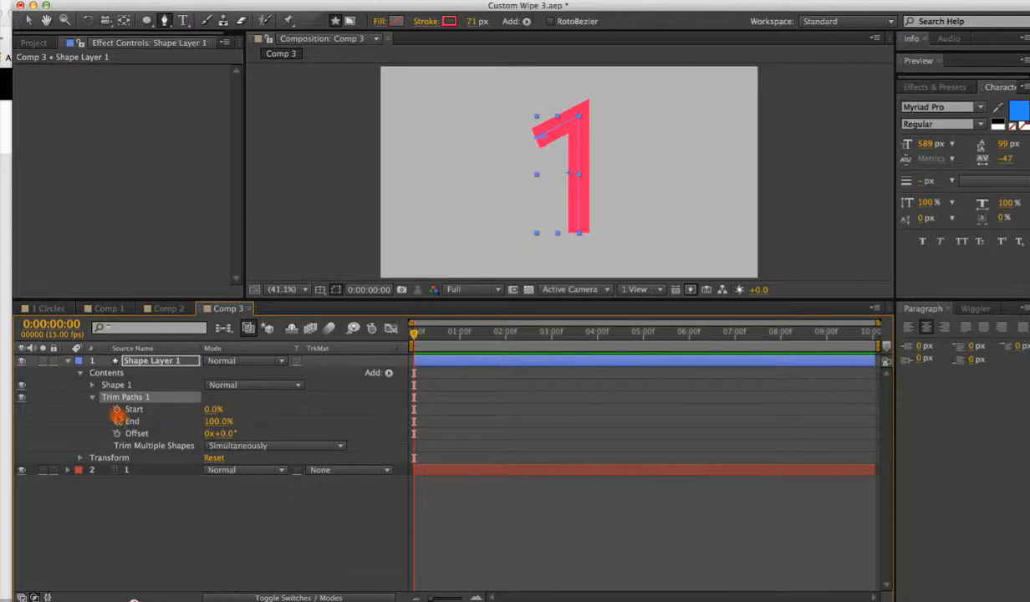
pyautogui.click(117, 409)
pyautogui.click(117, 422)
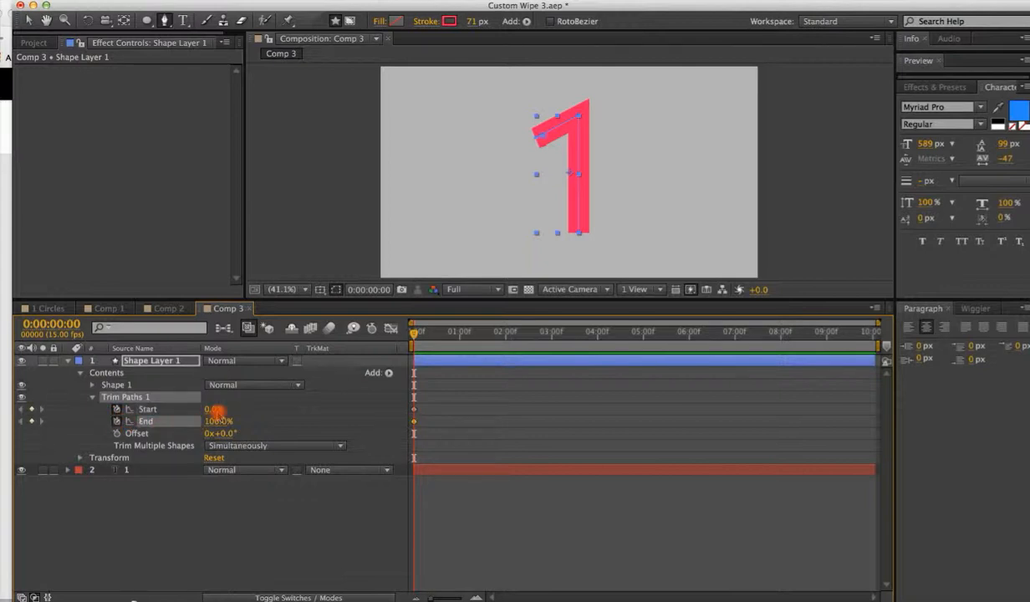
pyautogui.moveTo(211, 422); pyautogui.dragTo(113, 418)
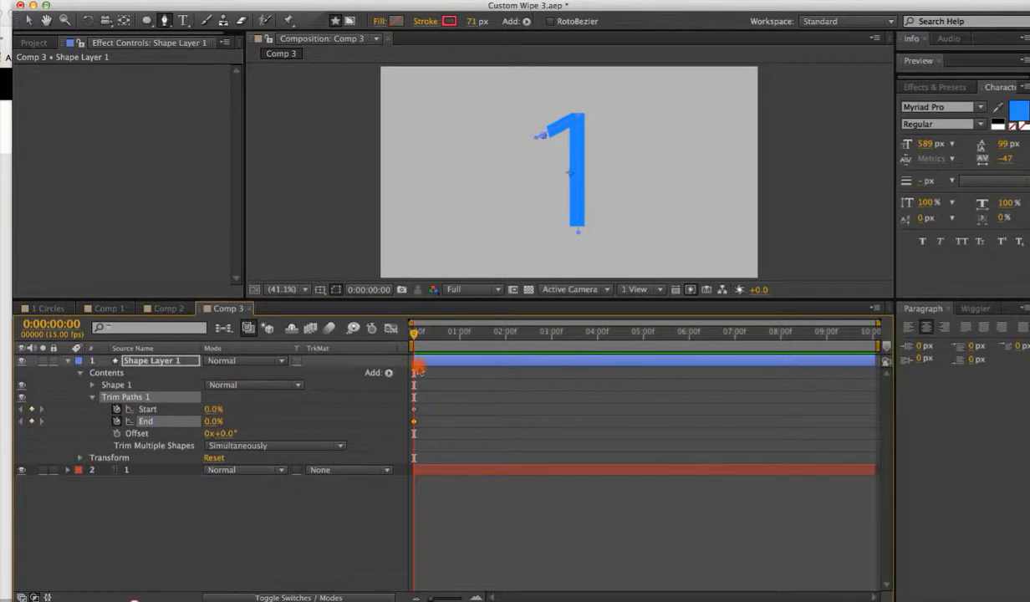
pyautogui.click(117, 421)
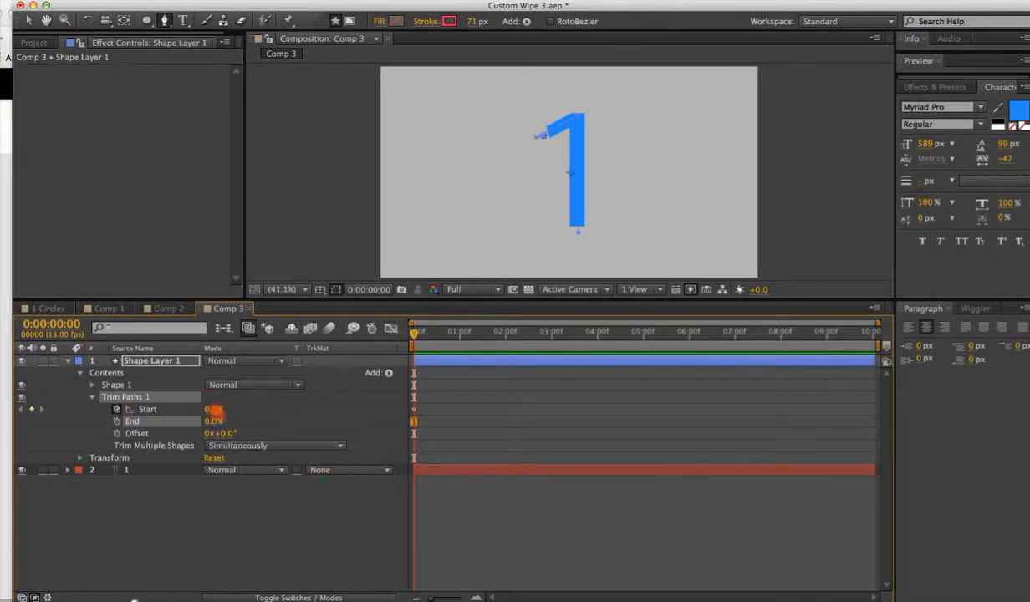
# At frame 11, set the Trim Paths Start to 100%.
pyautogui.moveTo(419, 336); pyautogui.dragTo(448, 335)
pyautogui.click(209, 411)
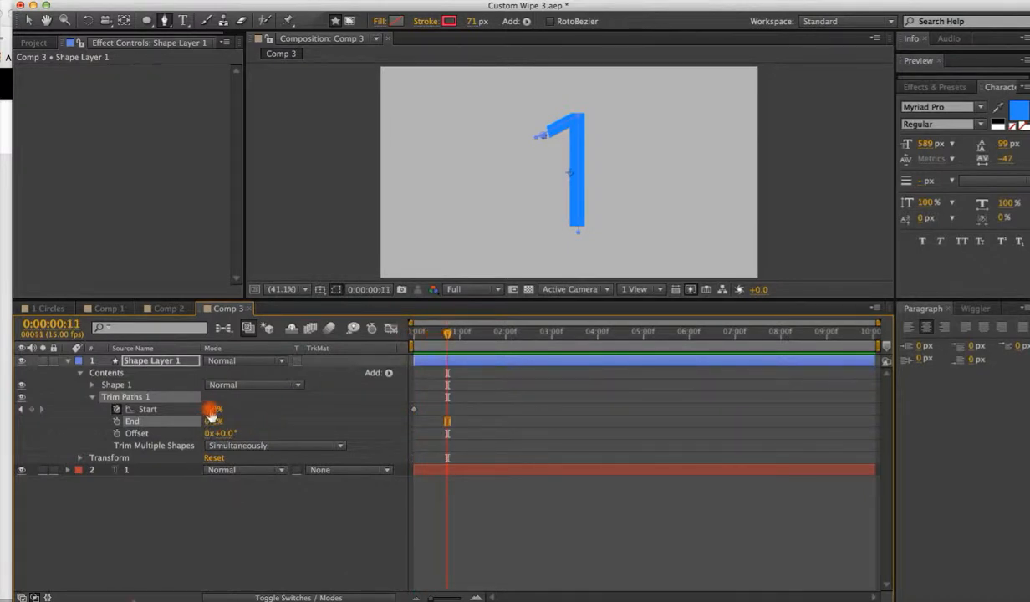
pyautogui.moveTo(210, 411); pyautogui.dragTo(318, 373)
# Keyframe the Trim Paths End from 0% at frame 11 to 100% at 1:08.
pyautogui.click(449, 338)
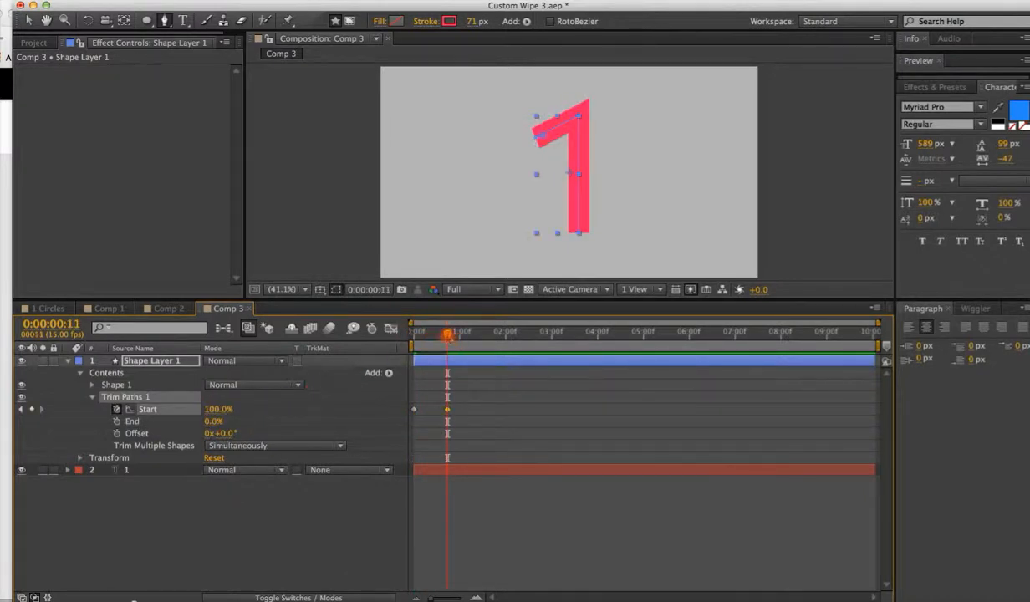
pyautogui.moveTo(449, 335)
pyautogui.mouseDown()
pyautogui.moveTo(393, 332)
pyautogui.moveTo(450, 319)
pyautogui.mouseUp()
pyautogui.click(117, 421)
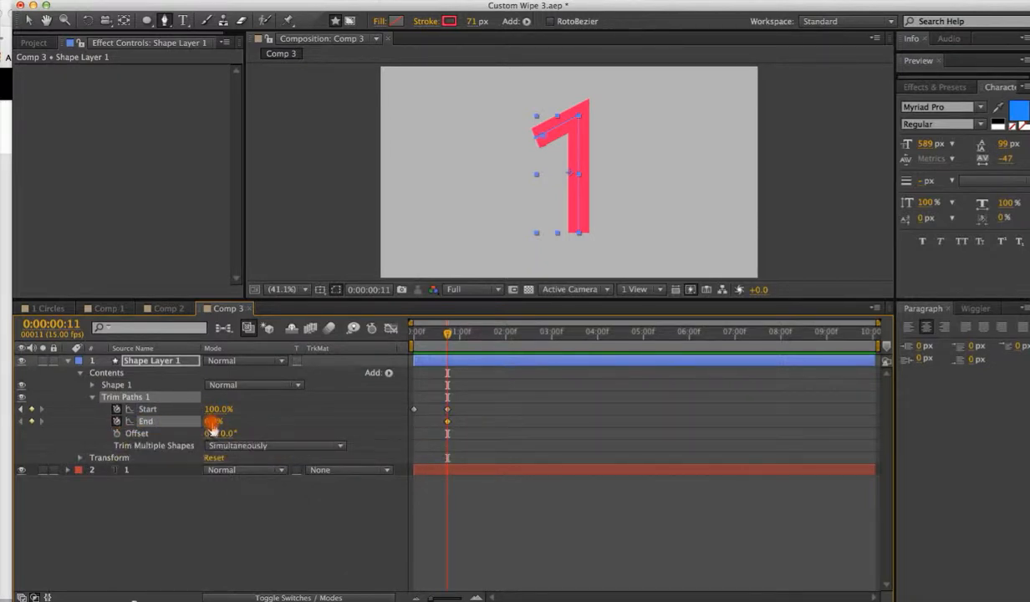
pyautogui.moveTo(464, 335); pyautogui.dragTo(484, 335)
pyautogui.moveTo(237, 422); pyautogui.dragTo(566, 358)
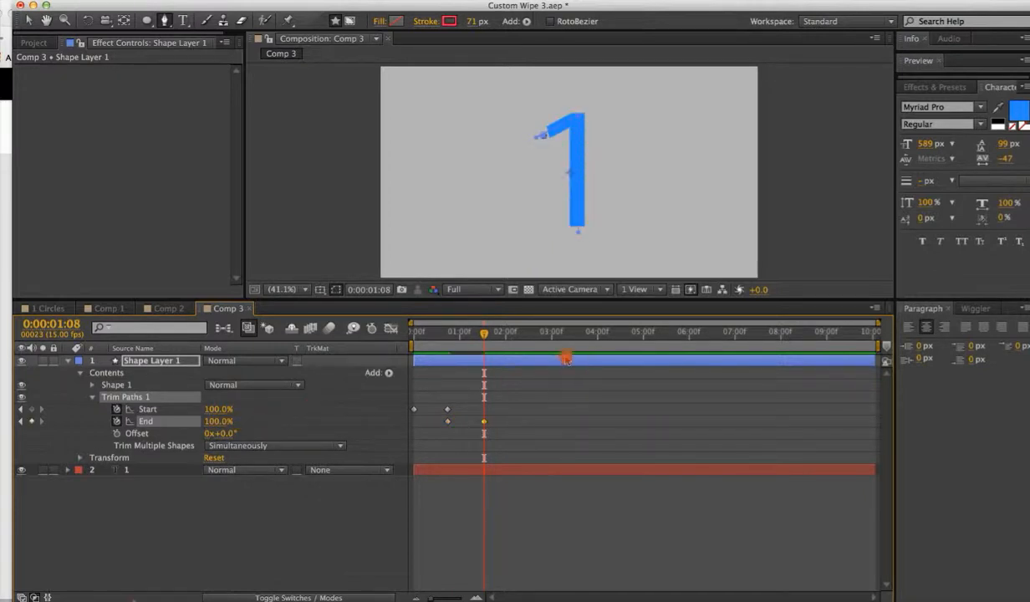
# Play back the Trim Paths stroke animation from the start.
pyautogui.moveTo(426, 336); pyautogui.dragTo(398, 337)
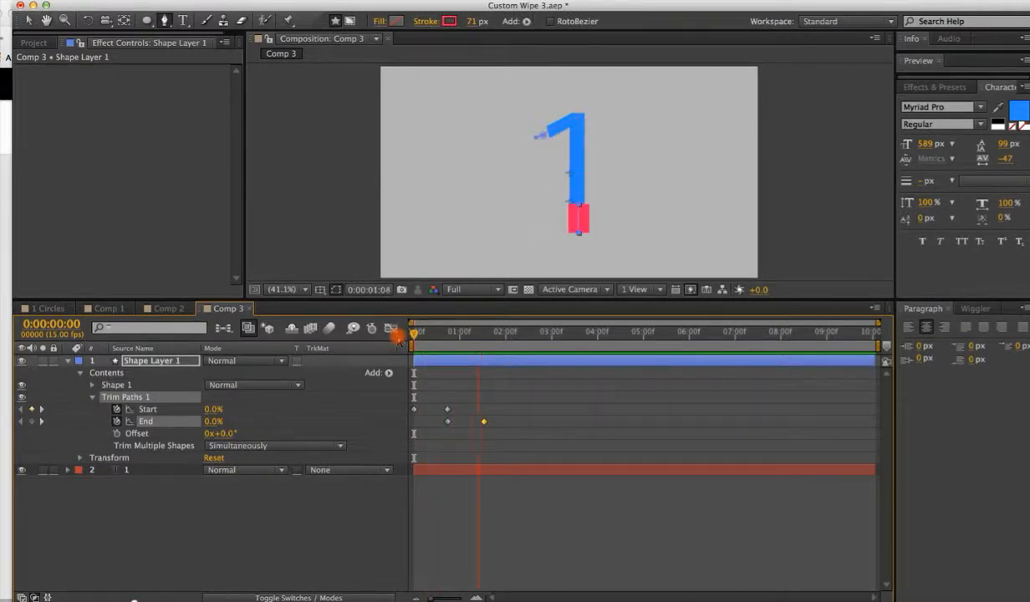
pyautogui.press('space')
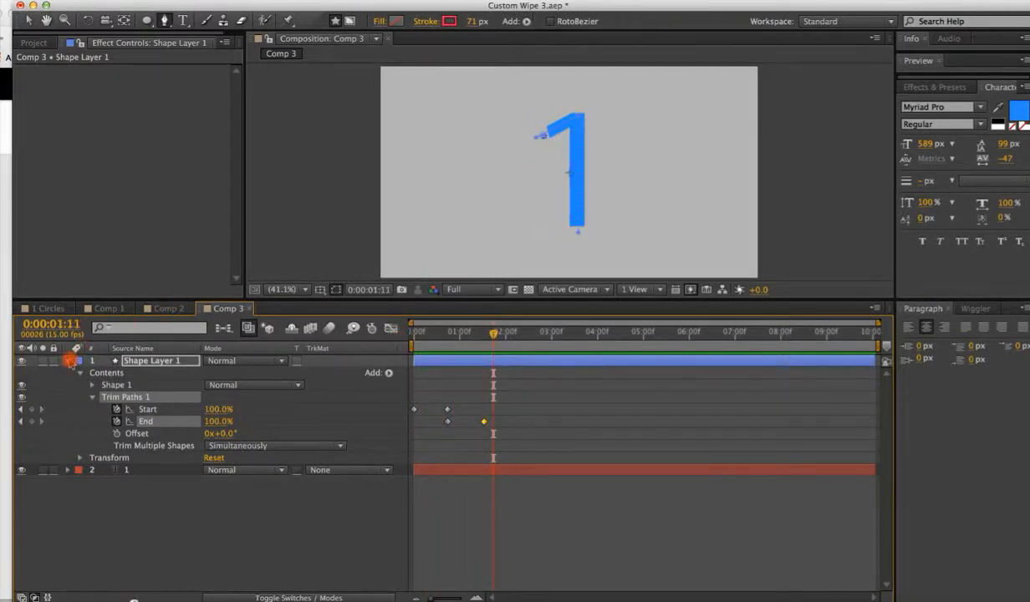
pyautogui.click(70, 360)
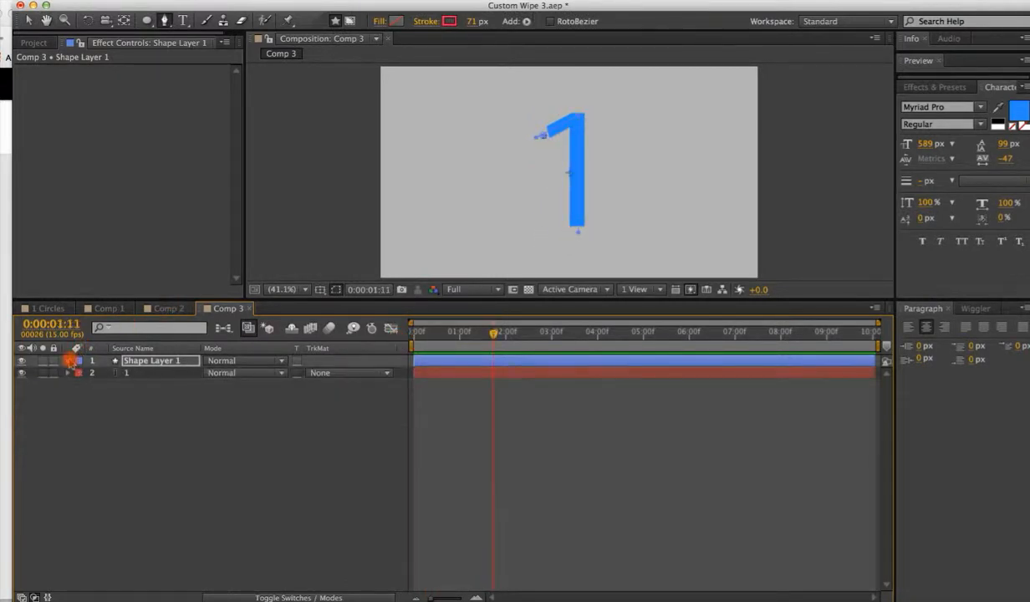
# Set the numeral layer's track matte to Alpha Matte using the shape layer.
pyautogui.click(317, 372)
pyautogui.click(328, 409)
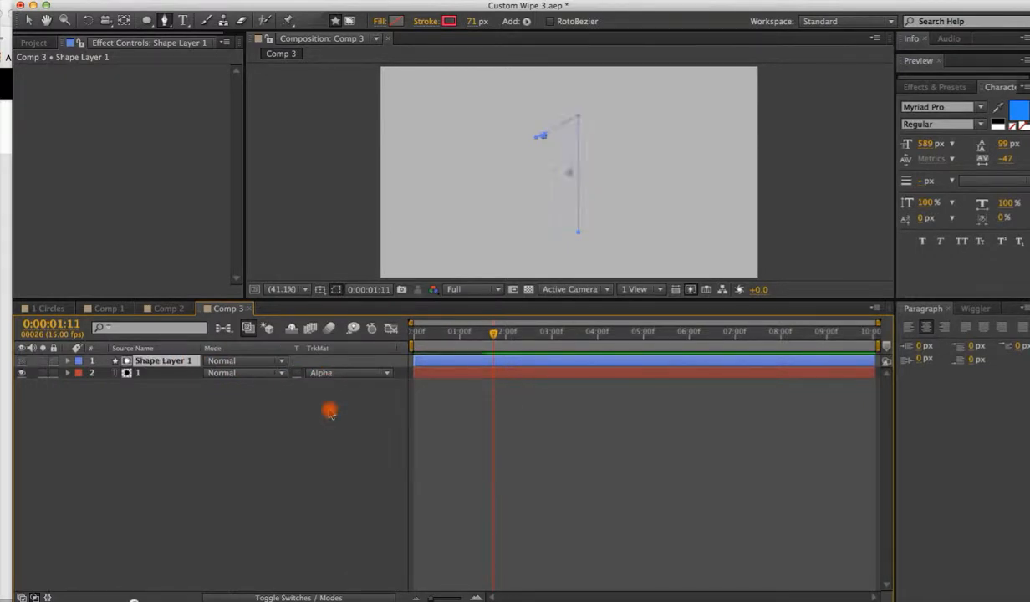
pyautogui.click(130, 374)
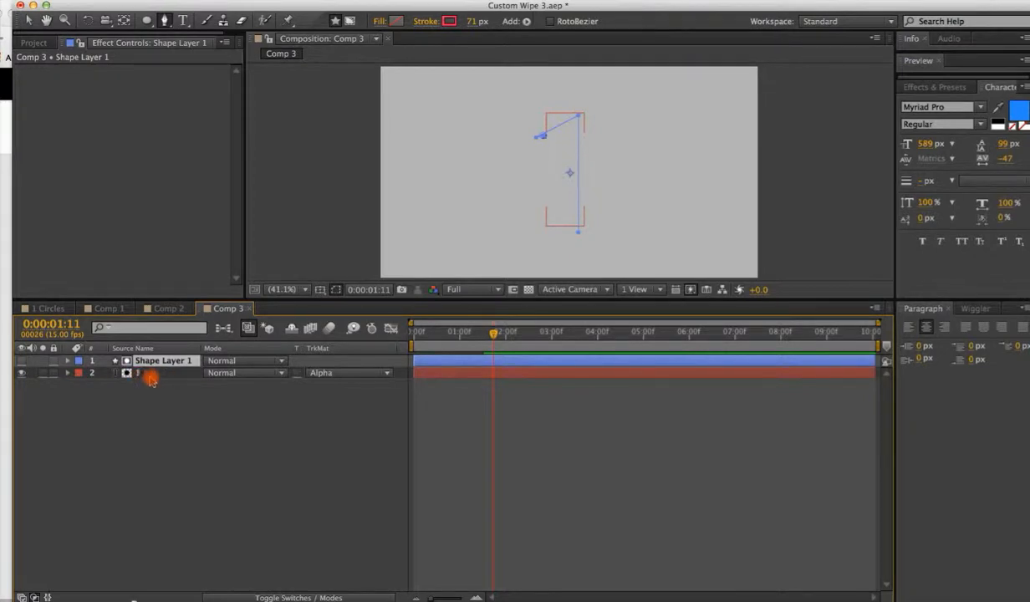
# Play back the matted reveal of the numeral from the start.
pyautogui.click(477, 382)
pyautogui.moveTo(475, 332); pyautogui.dragTo(420, 356)
pyautogui.press('space')
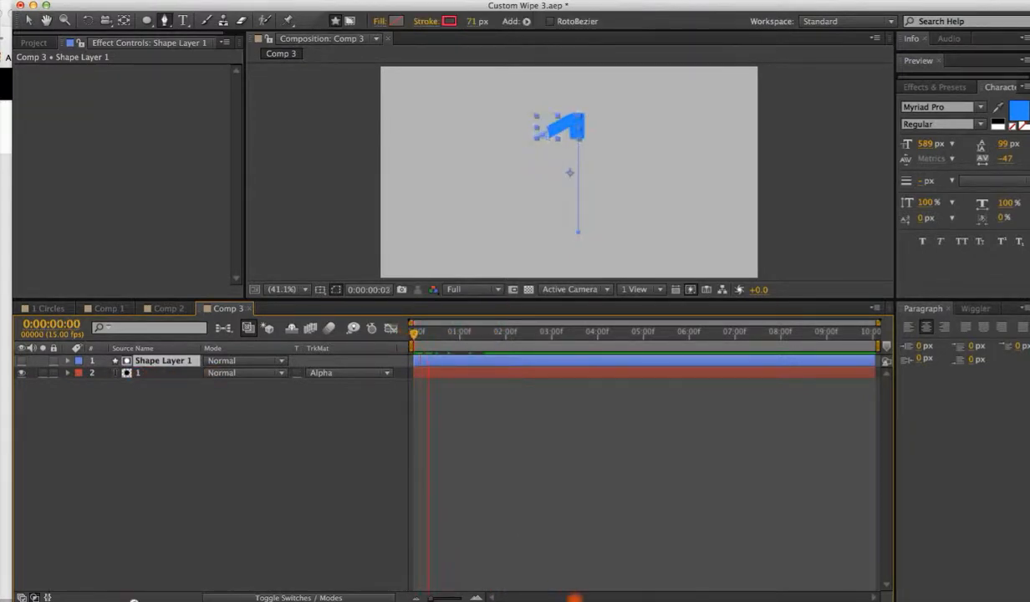
pyautogui.press('space')
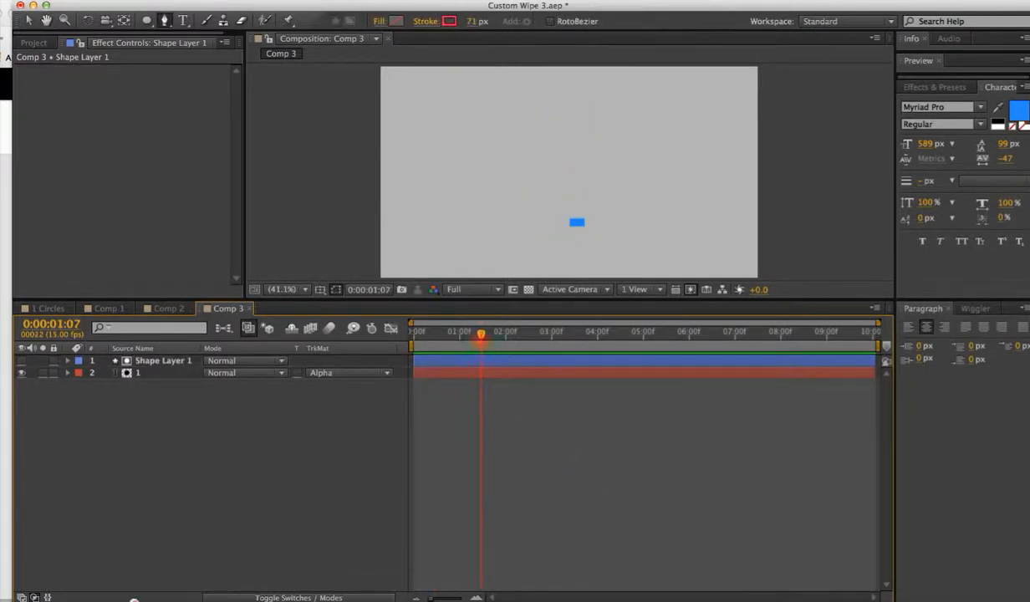
pyautogui.press('space')
pyautogui.press('space')
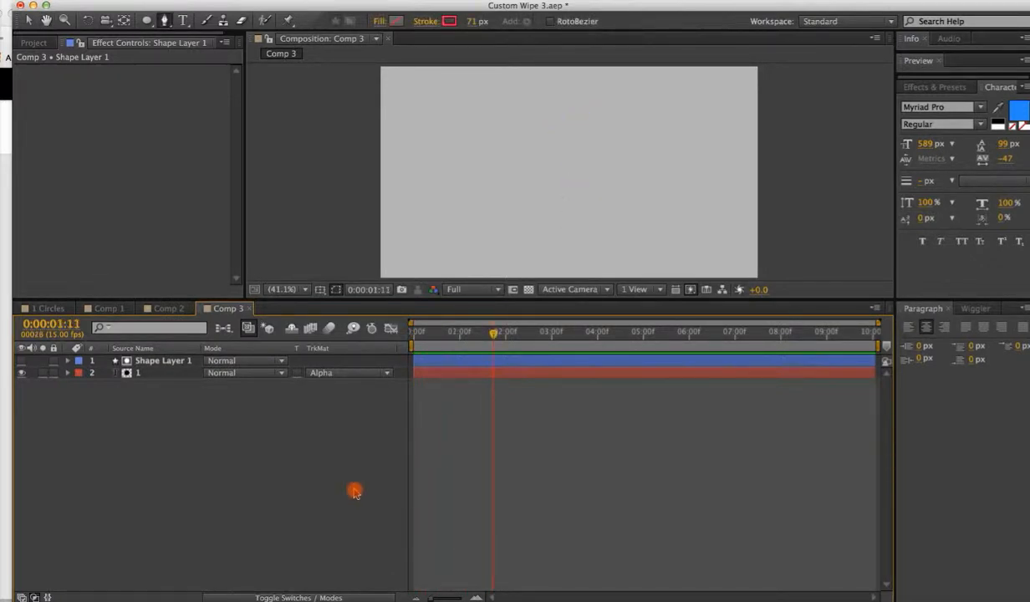
pyautogui.click(453, 366)
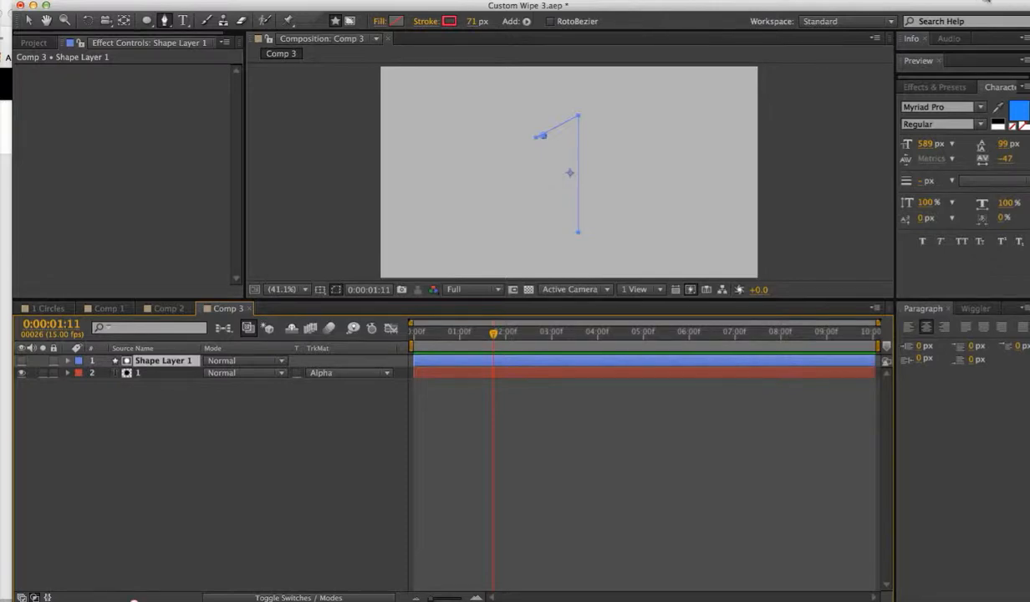
pyautogui.press('super+space')
pyautogui.click(884, 52)
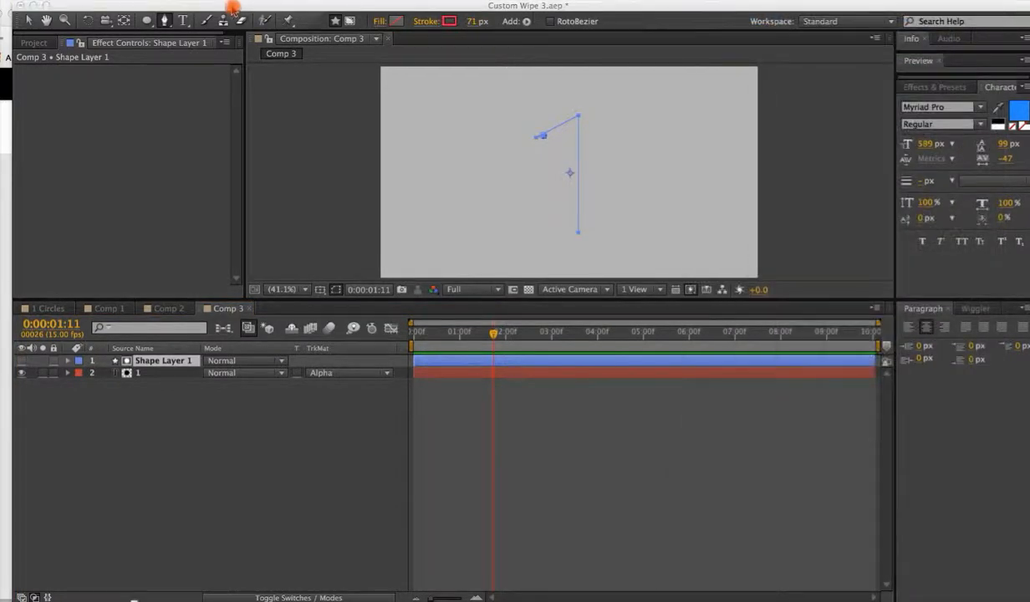
pyautogui.click(225, 9)
pyautogui.click(214, 45)
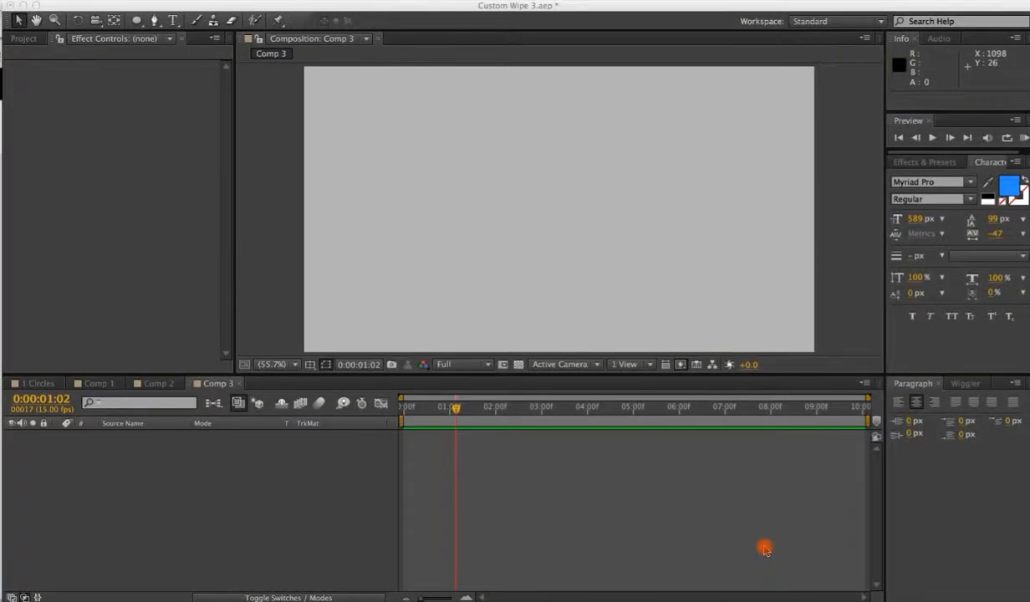
# Draw a circle with the Ellipse tool in the middle of the composition.
pyautogui.moveTo(462, 143); pyautogui.dragTo(549, 206)
pyautogui.click(136, 21)
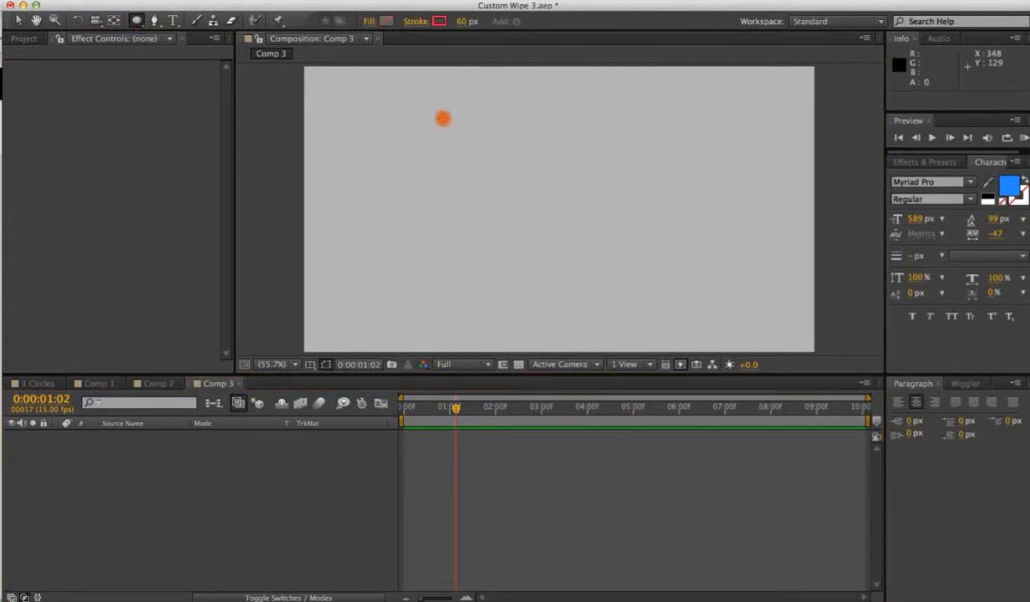
pyautogui.moveTo(444, 117); pyautogui.dragTo(656, 274)
pyautogui.click(19, 20)
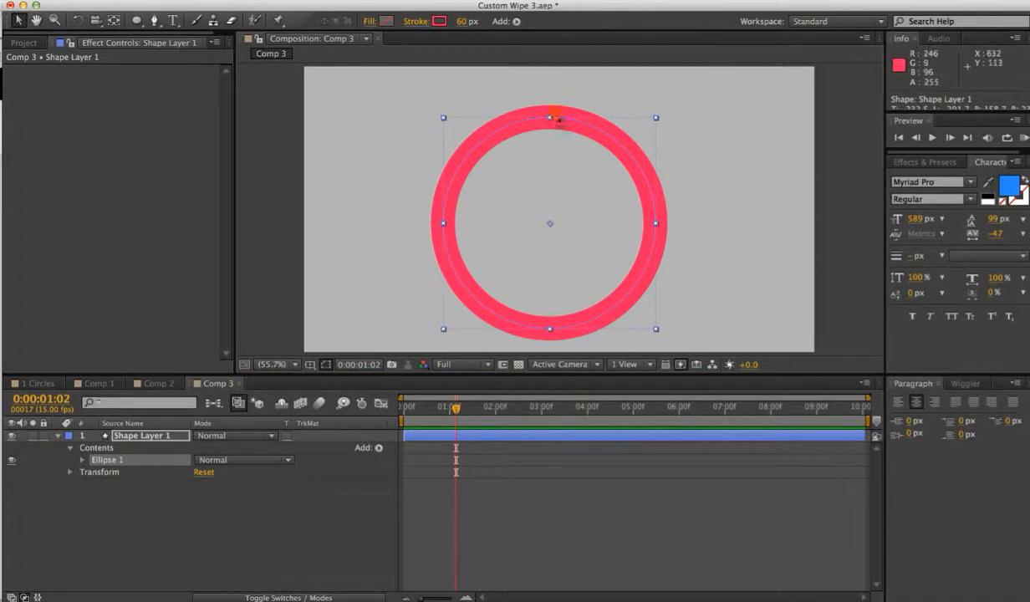
# Move the circle slightly up and right to centre it in the composition.
pyautogui.moveTo(556, 112); pyautogui.dragTo(552, 99)
pyautogui.press('super+z')
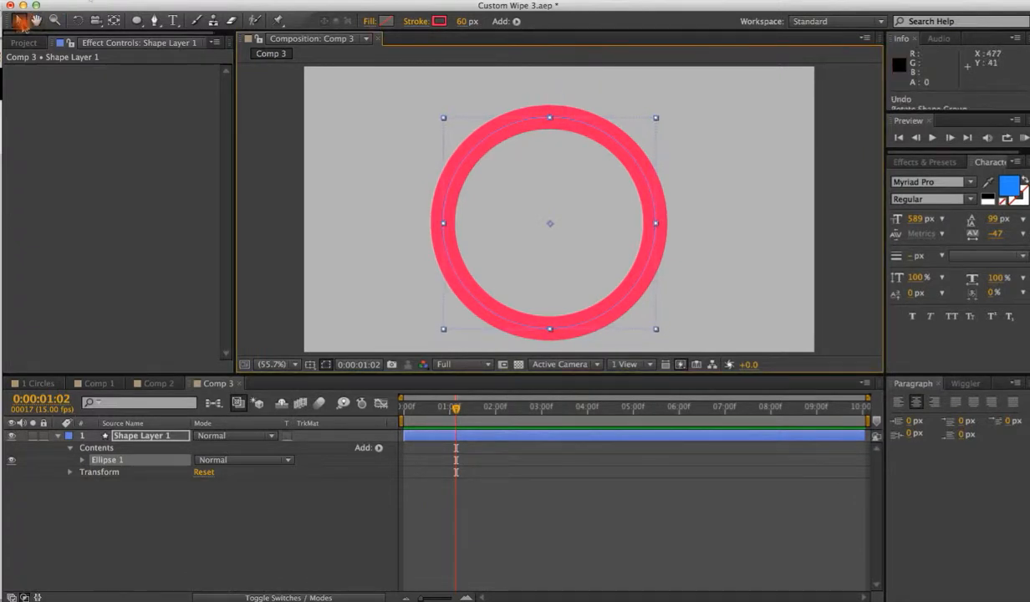
pyautogui.click(415, 222)
pyautogui.moveTo(451, 221)
pyautogui.mouseDown()
pyautogui.moveTo(452, 197)
pyautogui.moveTo(449, 217)
pyautogui.mouseUp()
pyautogui.click(686, 287)
pyautogui.click(629, 287)
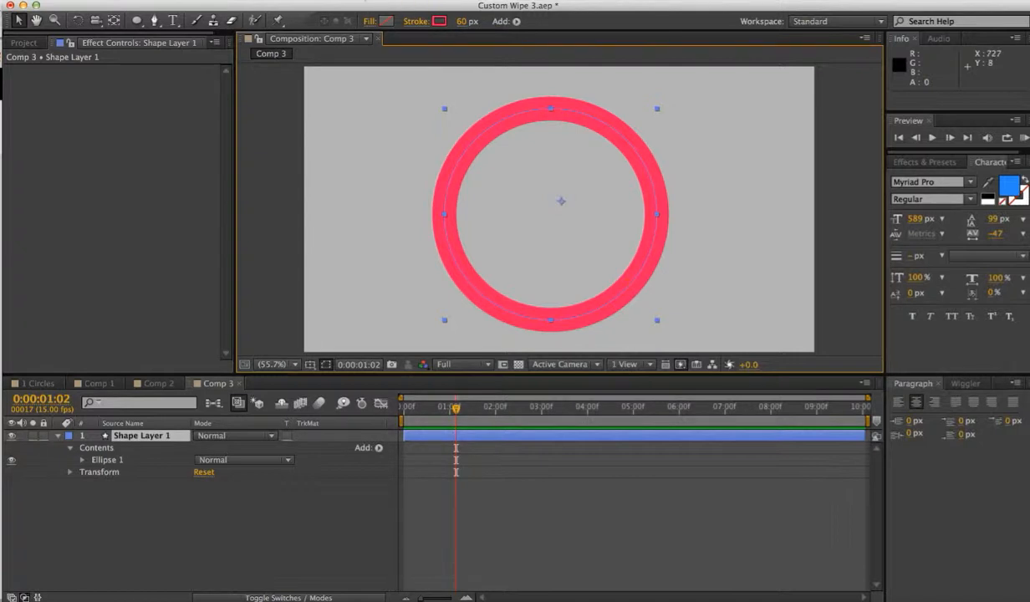
pyautogui.click(302, 1)
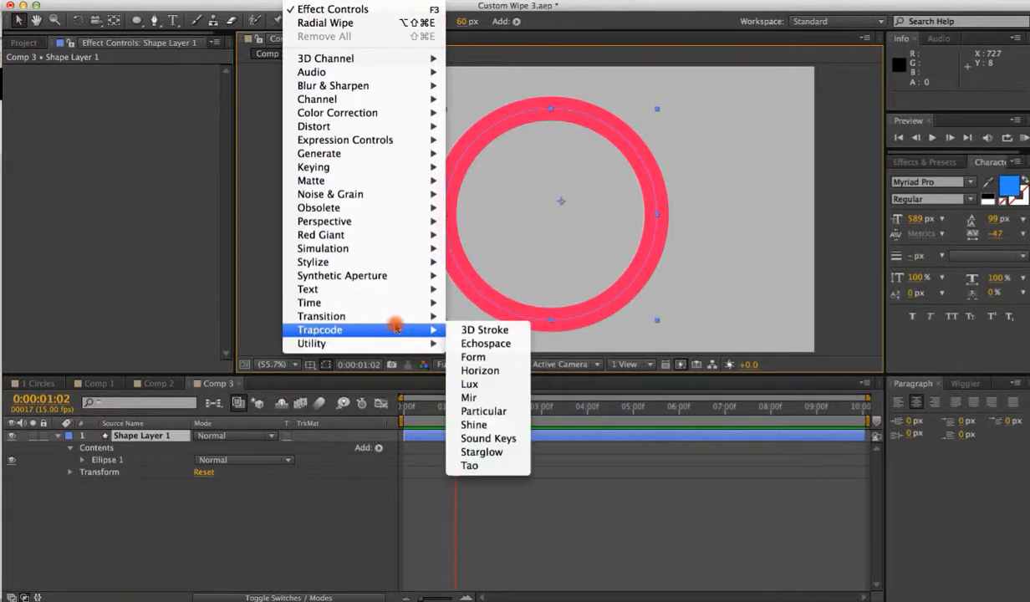
pyautogui.moveTo(402, 319)
pyautogui.click(489, 519)
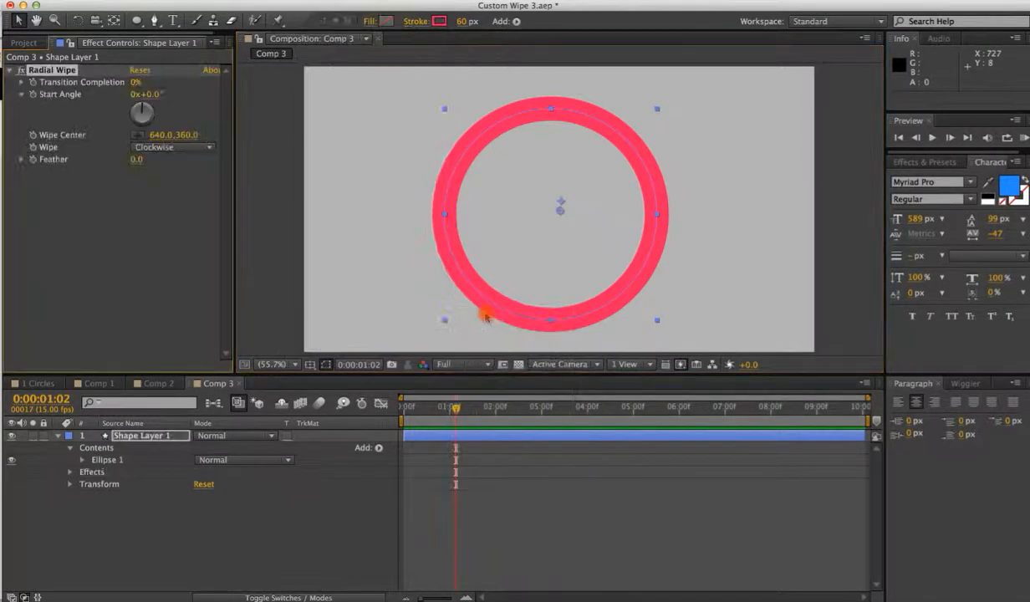
pyautogui.moveTo(134, 86)
pyautogui.mouseDown()
pyautogui.moveTo(184, 65)
pyautogui.moveTo(121, 73)
pyautogui.mouseUp()
pyautogui.click(32, 83)
pyautogui.moveTo(454, 410); pyautogui.dragTo(413, 410)
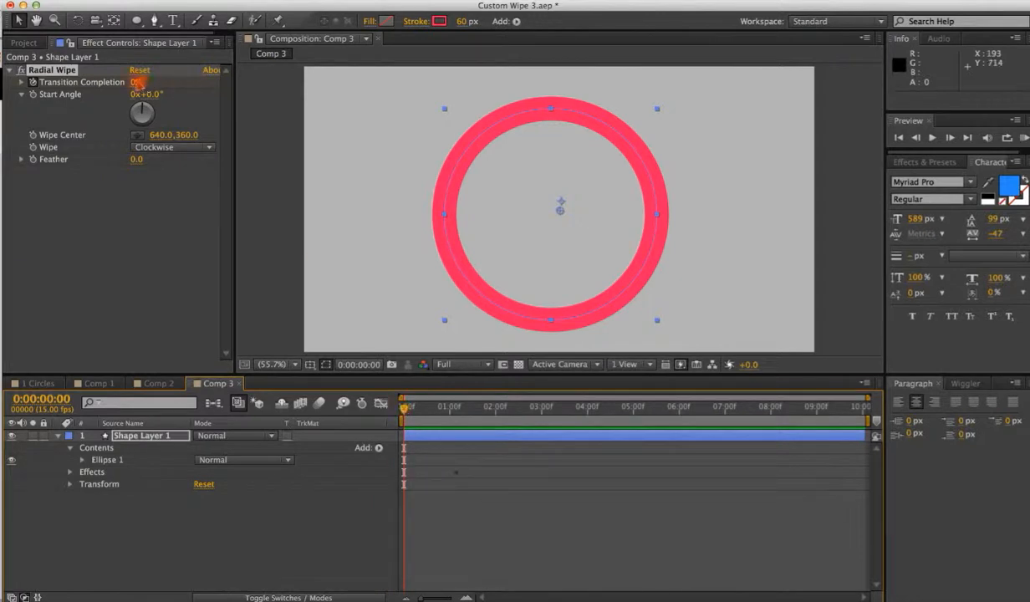
pyautogui.click(135, 83)
pyautogui.moveTo(134, 82); pyautogui.dragTo(232, 77)
pyautogui.press('space')
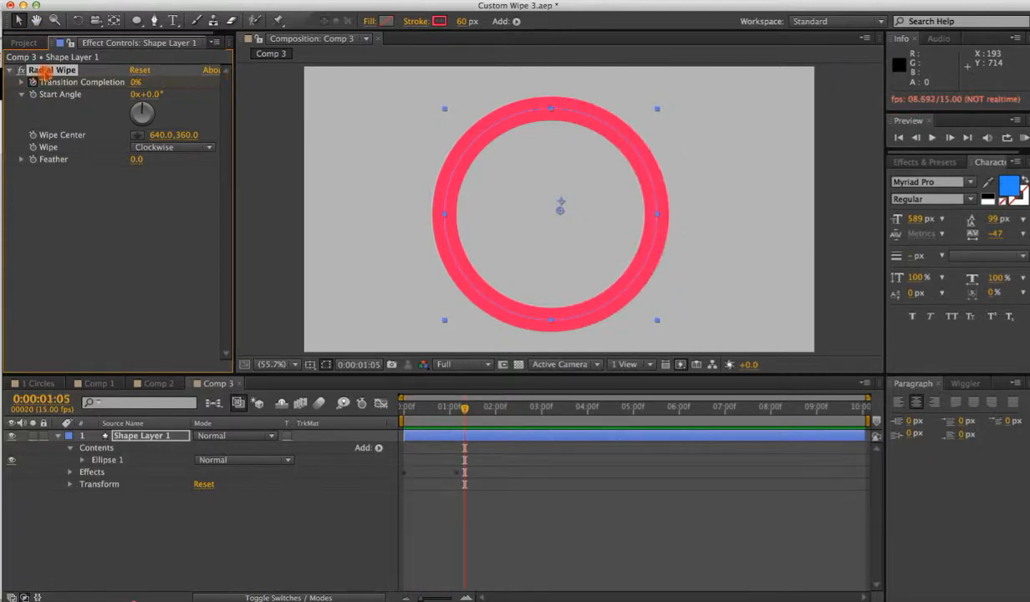
pyautogui.press('Delete')
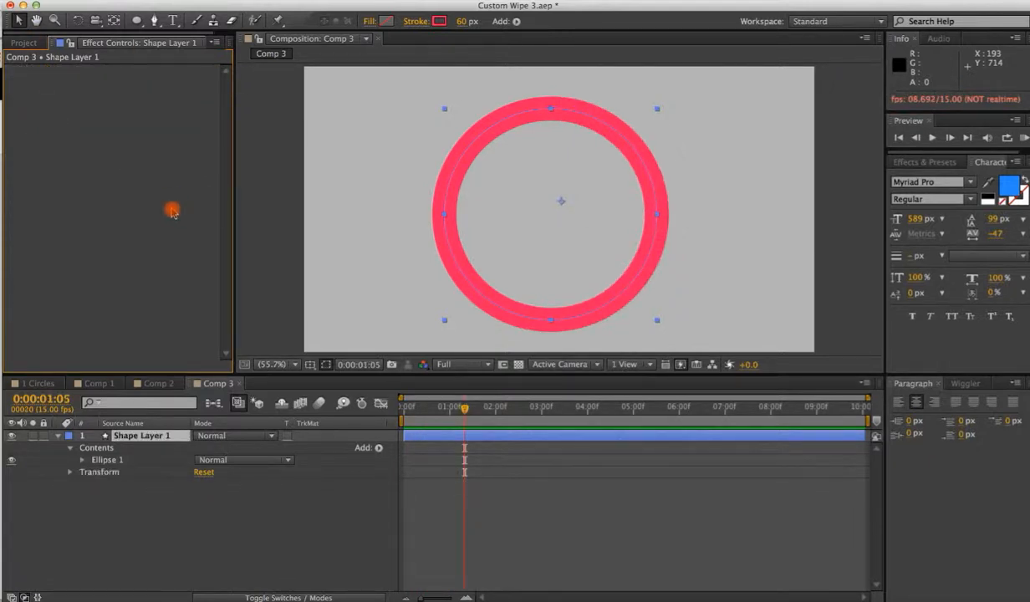
# Add a Trim Paths operator to the circle shape layer.
pyautogui.click(516, 138)
pyautogui.click(509, 123)
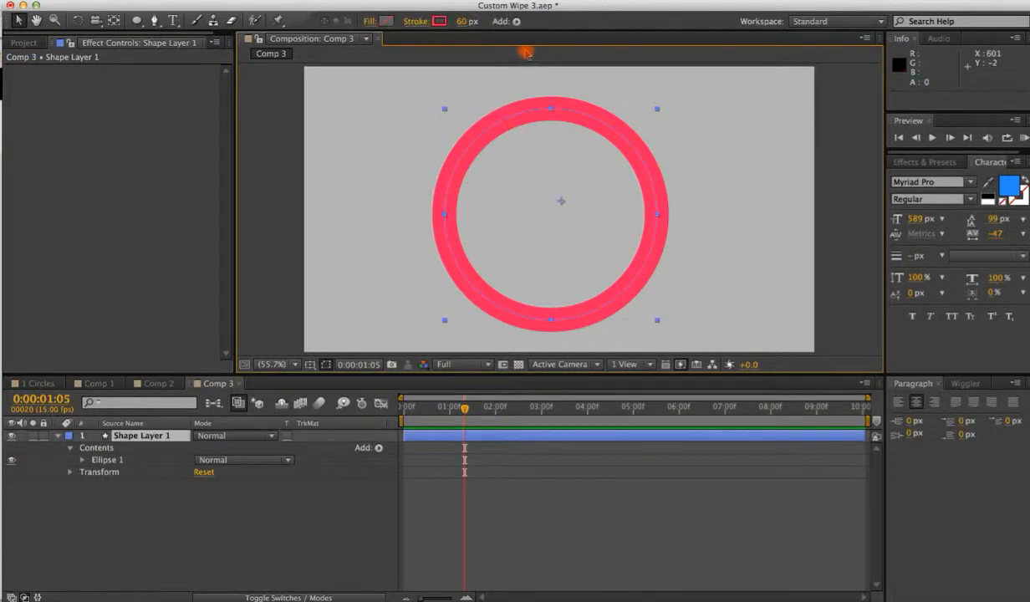
pyautogui.click(516, 21)
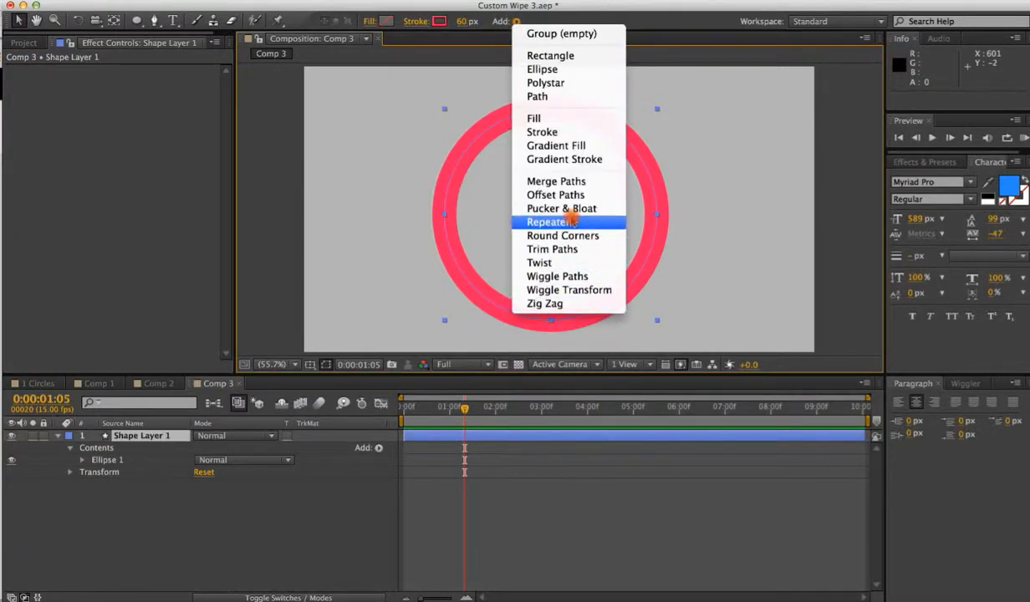
pyautogui.click(547, 248)
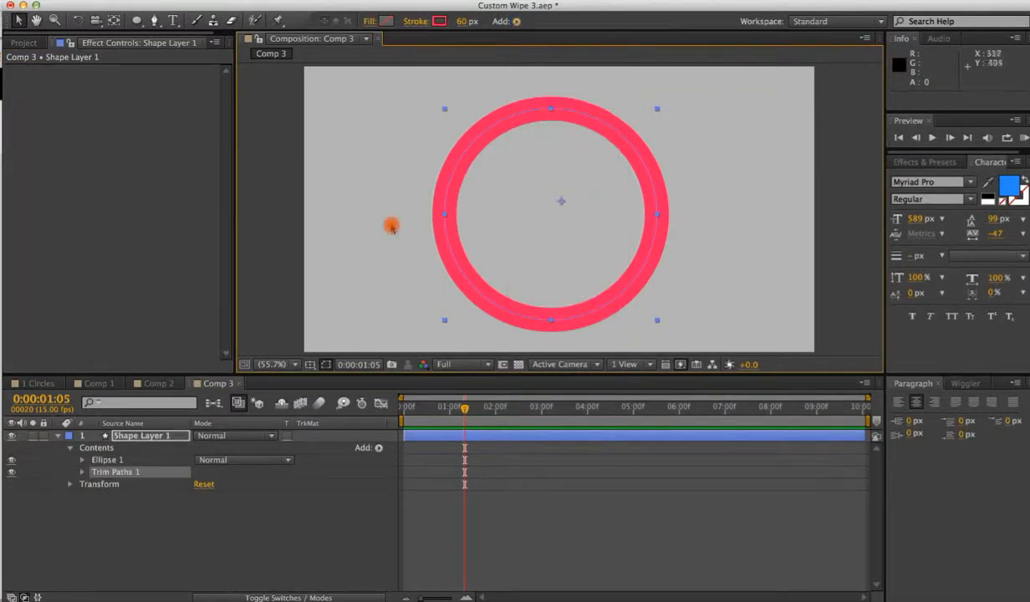
# Set the Trim Paths Start to 100% and keyframe it at the first frame.
pyautogui.click(81, 473)
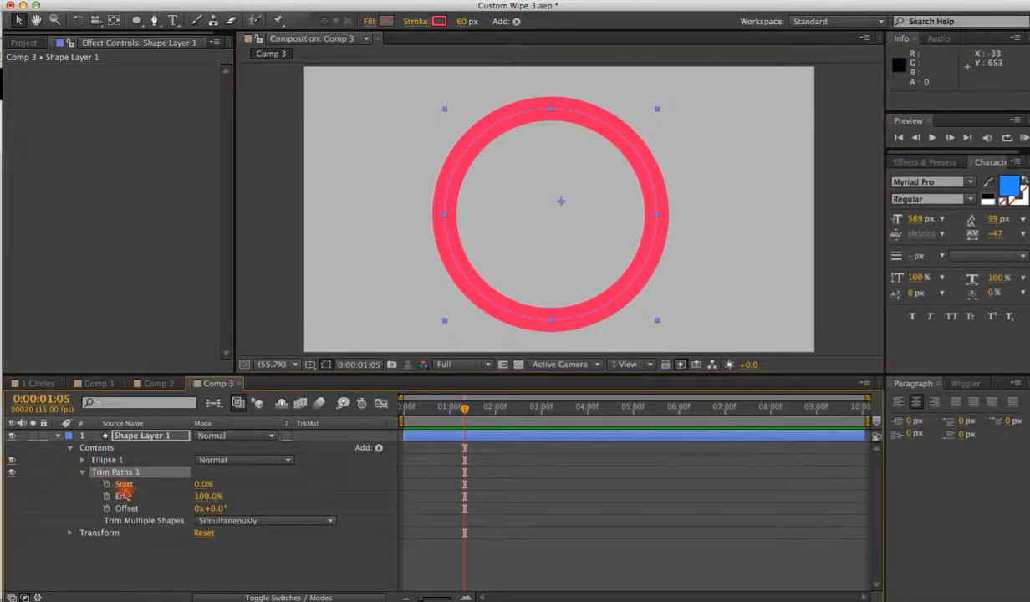
pyautogui.click(209, 484)
pyautogui.moveTo(210, 484)
pyautogui.mouseDown()
pyautogui.moveTo(189, 484)
pyautogui.moveTo(311, 471)
pyautogui.mouseUp()
pyautogui.click(106, 484)
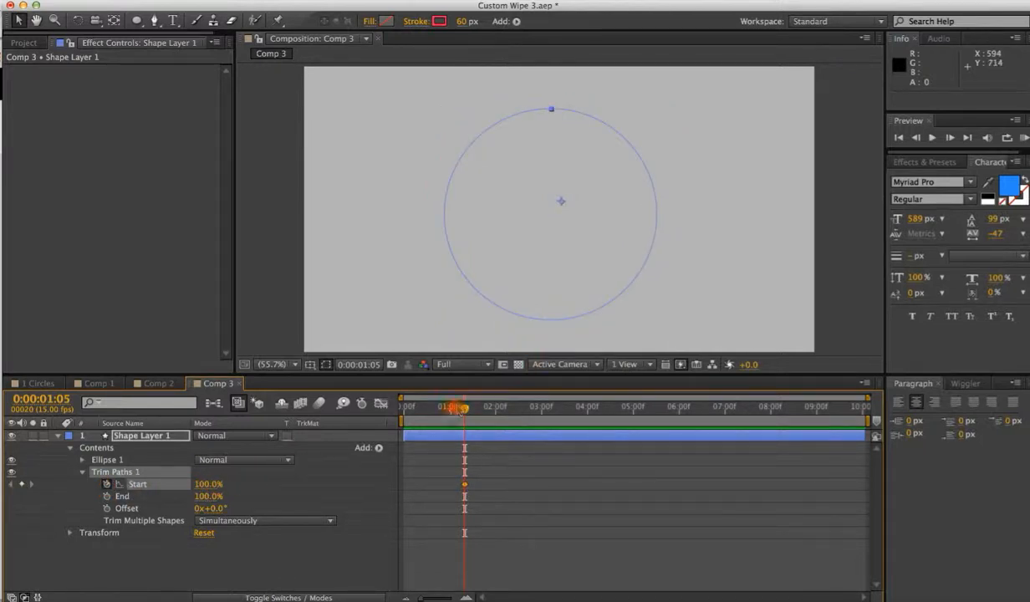
pyautogui.moveTo(464, 484); pyautogui.dragTo(406, 483)
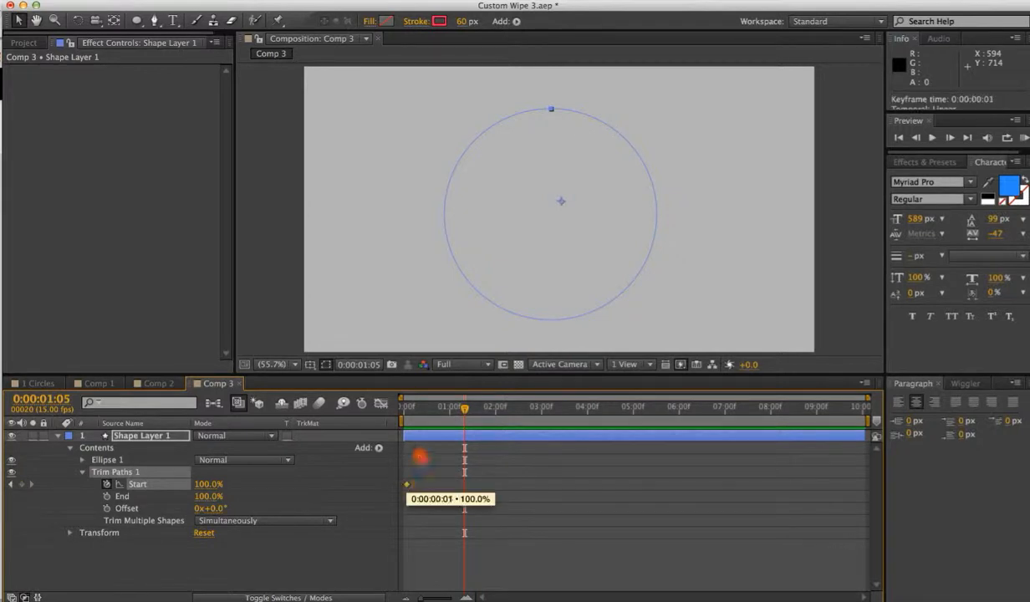
# Move to 1:06 and set the Trim Paths Start to 0%.
pyautogui.moveTo(464, 410); pyautogui.dragTo(464, 415)
pyautogui.click(466, 410)
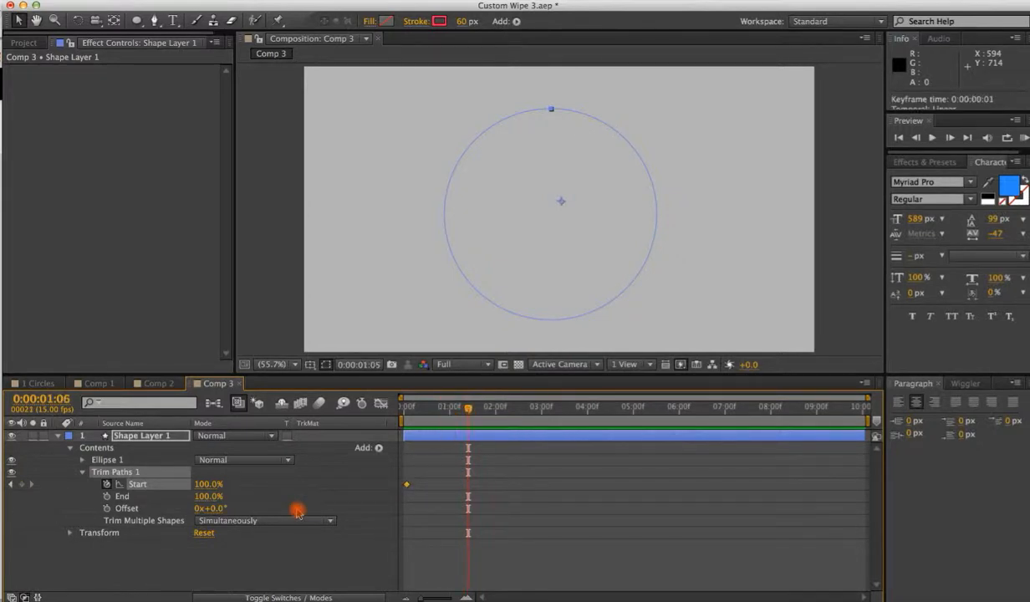
pyautogui.moveTo(209, 484); pyautogui.dragTo(114, 490)
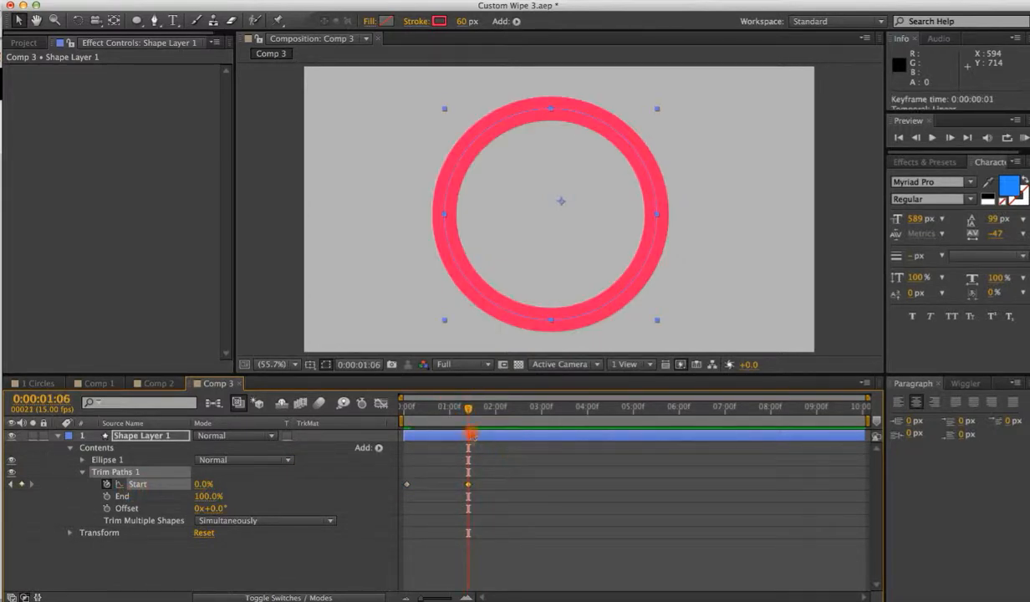
# Play back the circle's stroke wipe from the start of the timeline.
pyautogui.click(402, 408)
pyautogui.press('space')
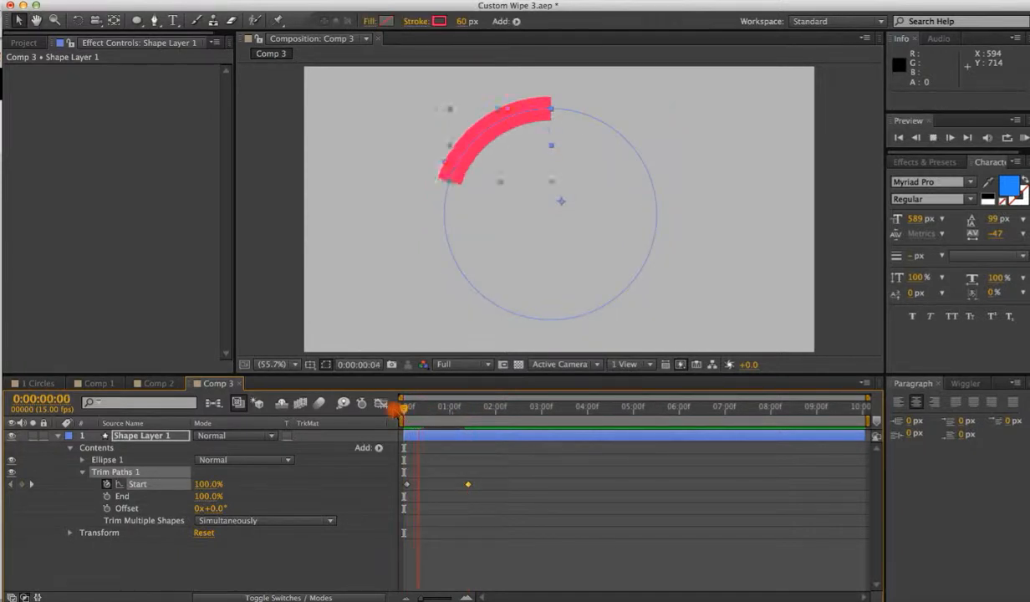
pyautogui.press('space')
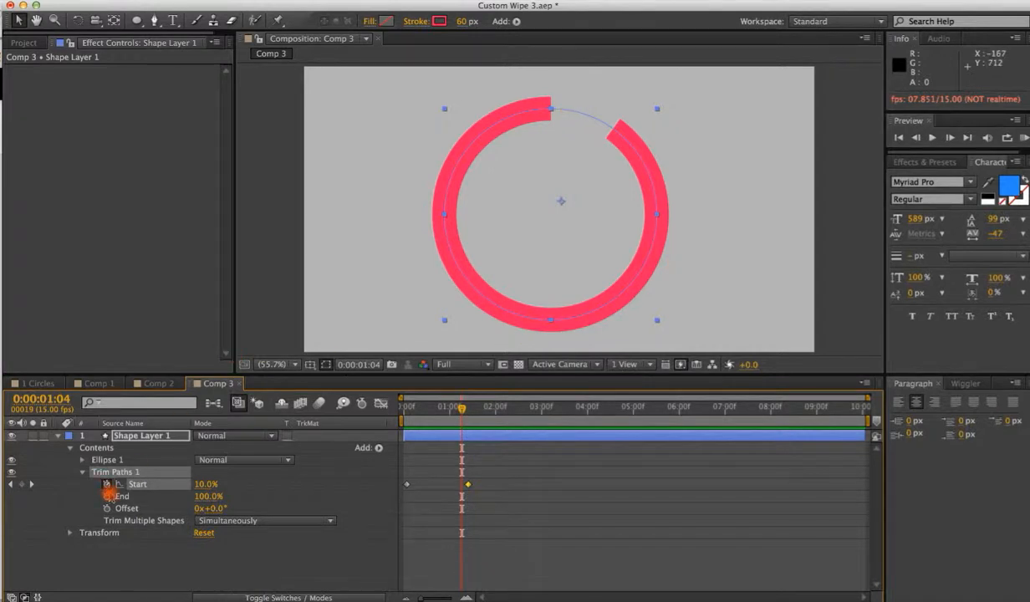
pyautogui.moveTo(461, 408)
pyautogui.mouseDown()
pyautogui.moveTo(434, 408)
pyautogui.moveTo(468, 409)
pyautogui.mouseUp()
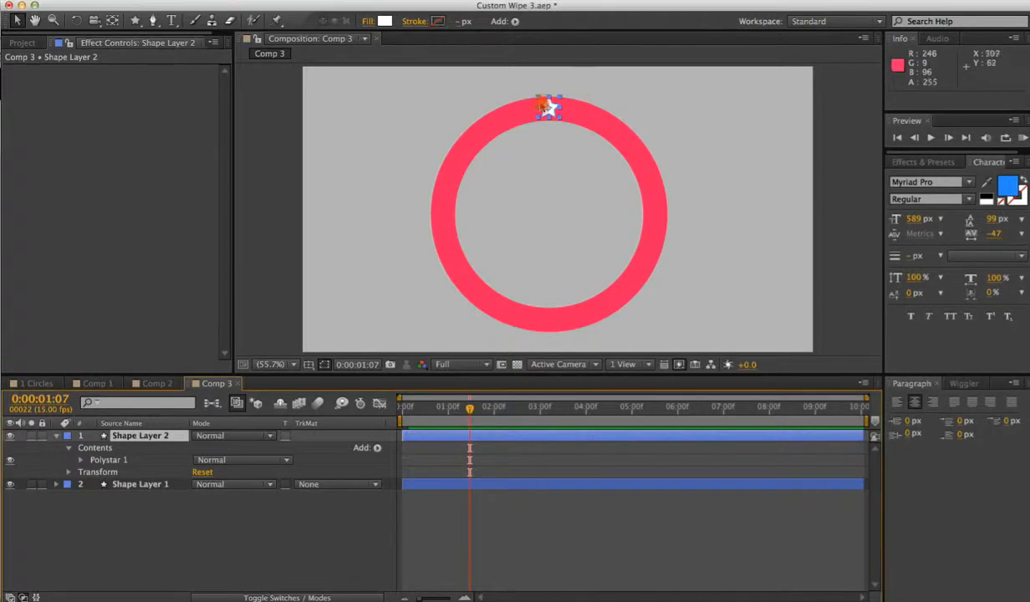
pyautogui.click(582, 89)
pyautogui.click(549, 107)
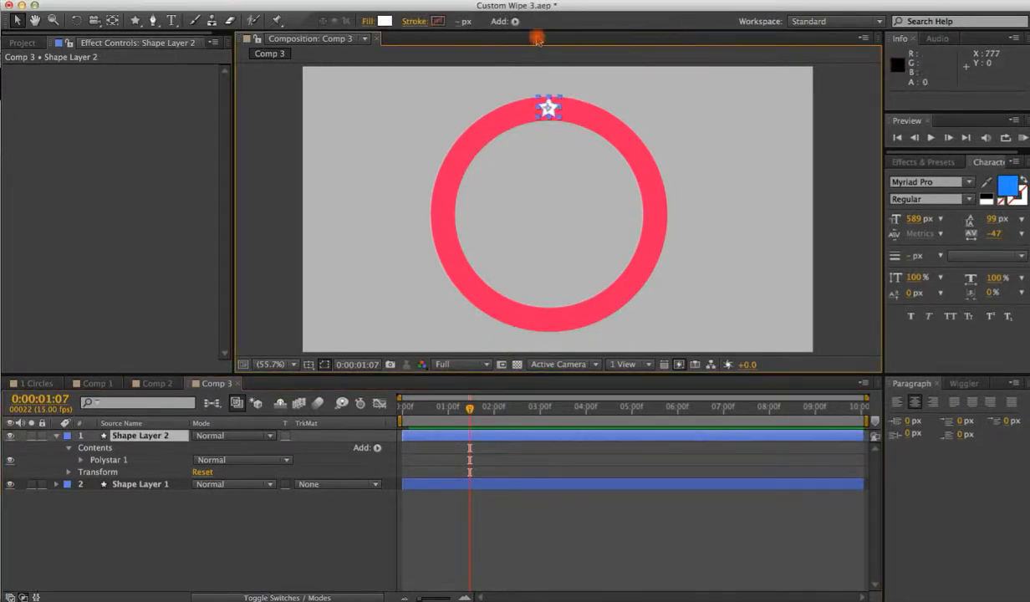
pyautogui.click(136, 21)
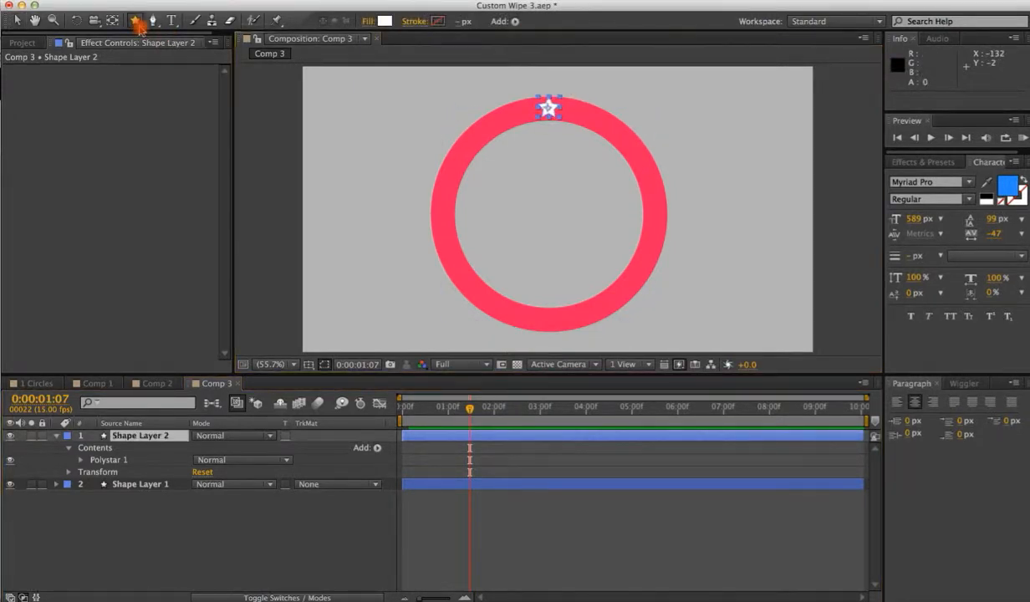
pyautogui.moveTo(139, 25); pyautogui.dragTo(226, 84)
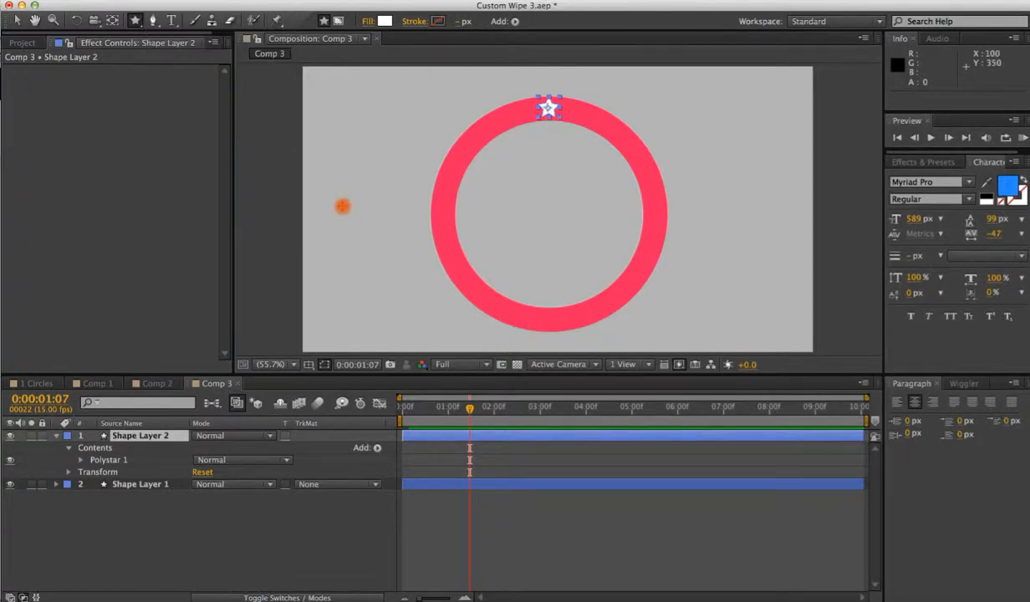
pyautogui.moveTo(340, 173); pyautogui.dragTo(362, 200)
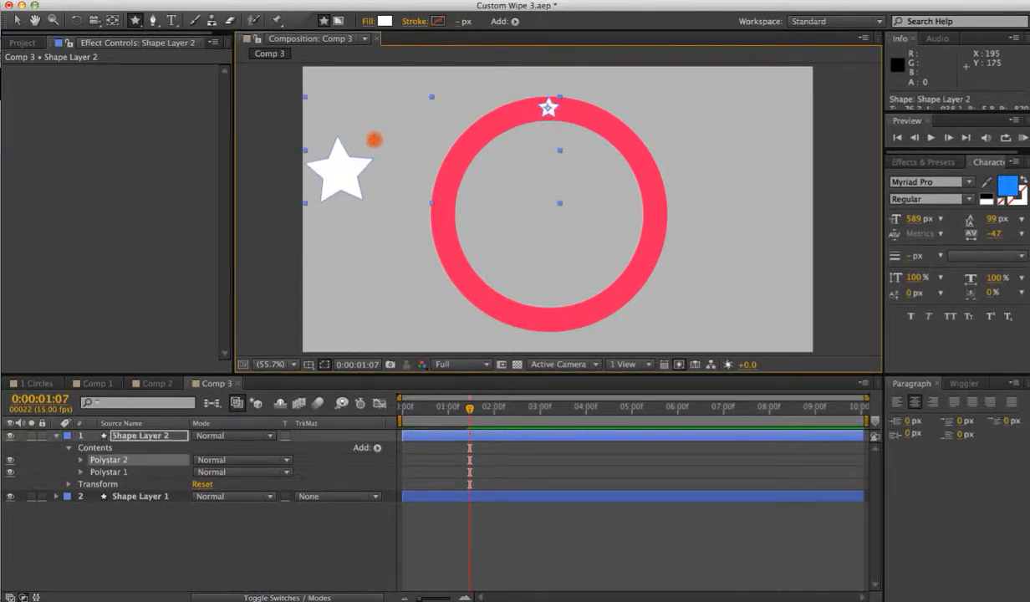
pyautogui.press('super+z')
pyautogui.moveTo(336, 146); pyautogui.dragTo(376, 168)
pyautogui.press('super+z')
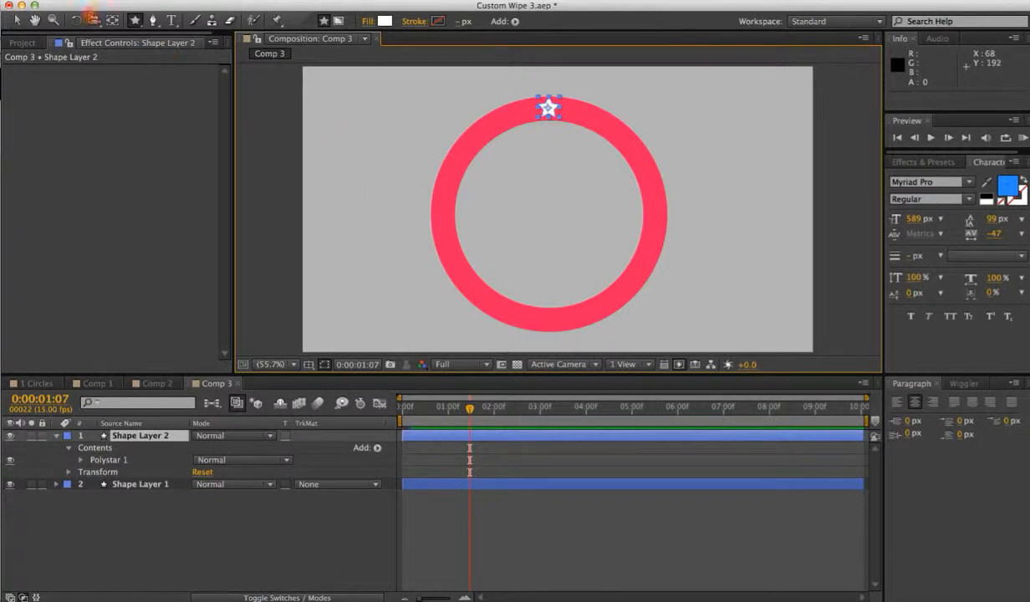
# Add a Repeater to the star shape layer.
pyautogui.click(19, 21)
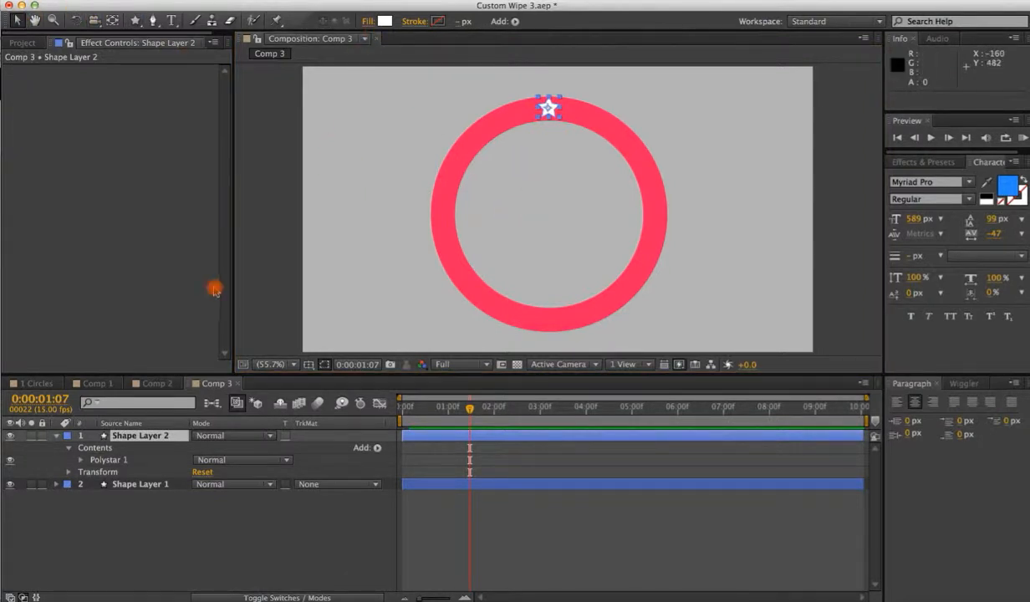
pyautogui.click(515, 22)
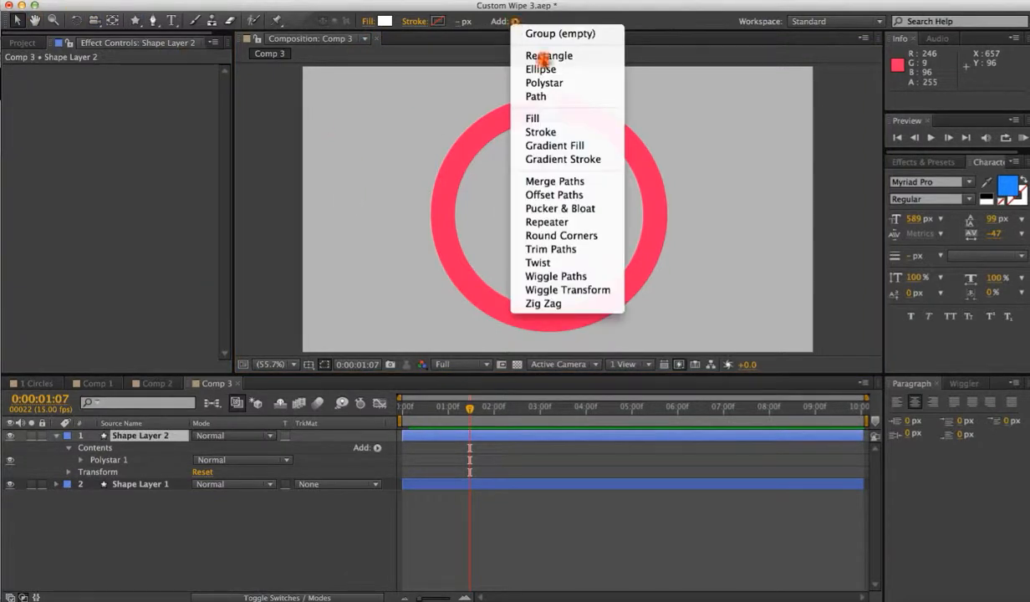
pyautogui.click(560, 220)
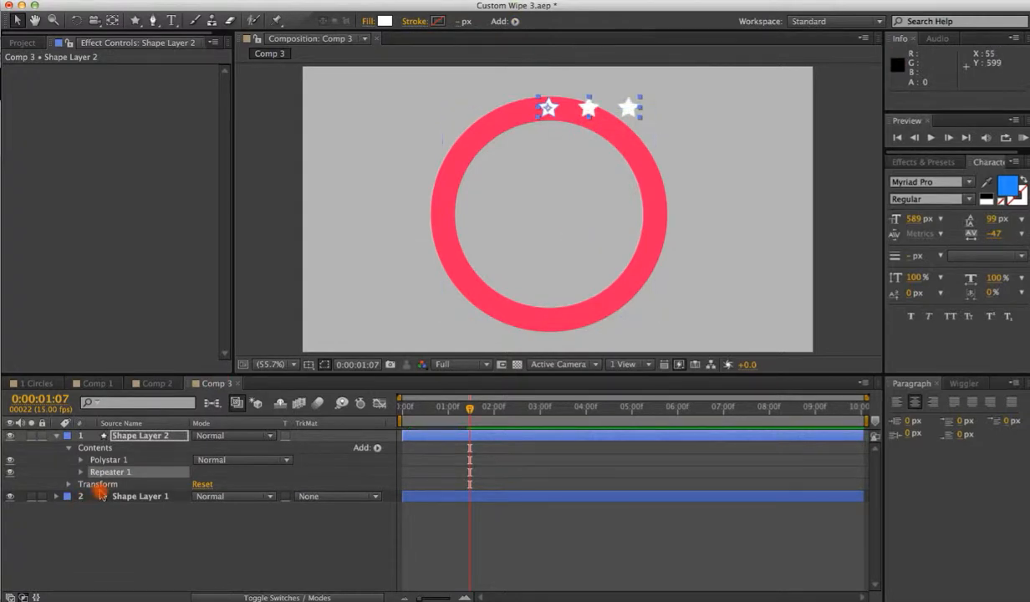
# Set the Repeater's Copies to 12.
pyautogui.click(81, 472)
pyautogui.moveTo(198, 488); pyautogui.dragTo(203, 483)
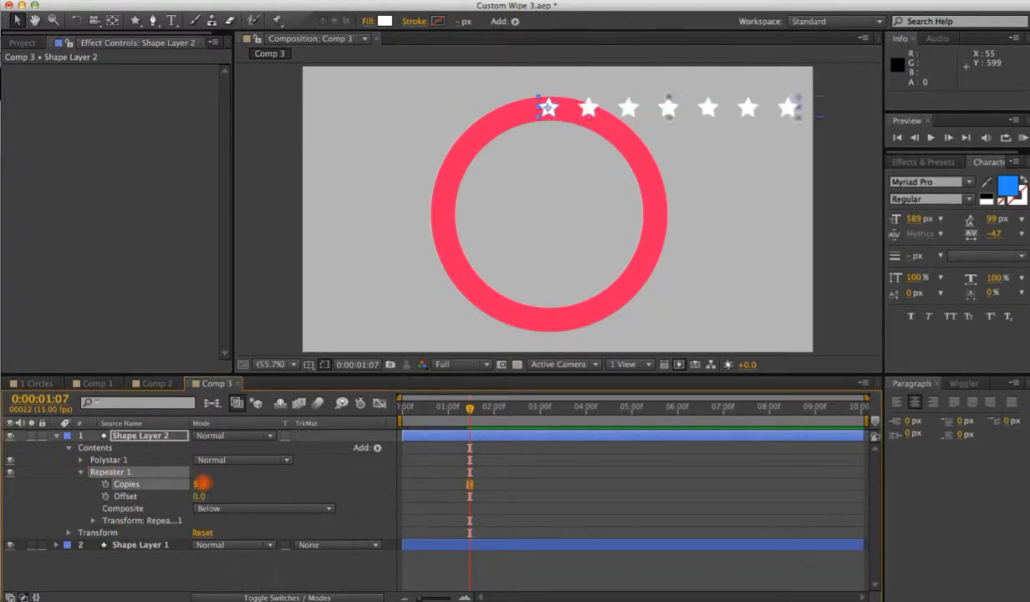
pyautogui.click(203, 487)
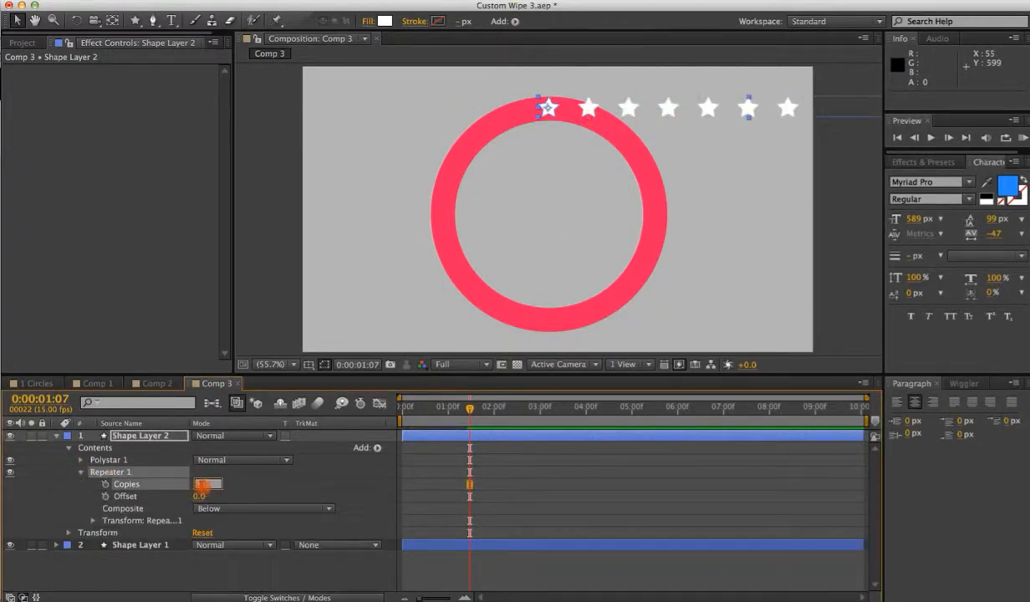
pyautogui.write('12')
pyautogui.press('Return')
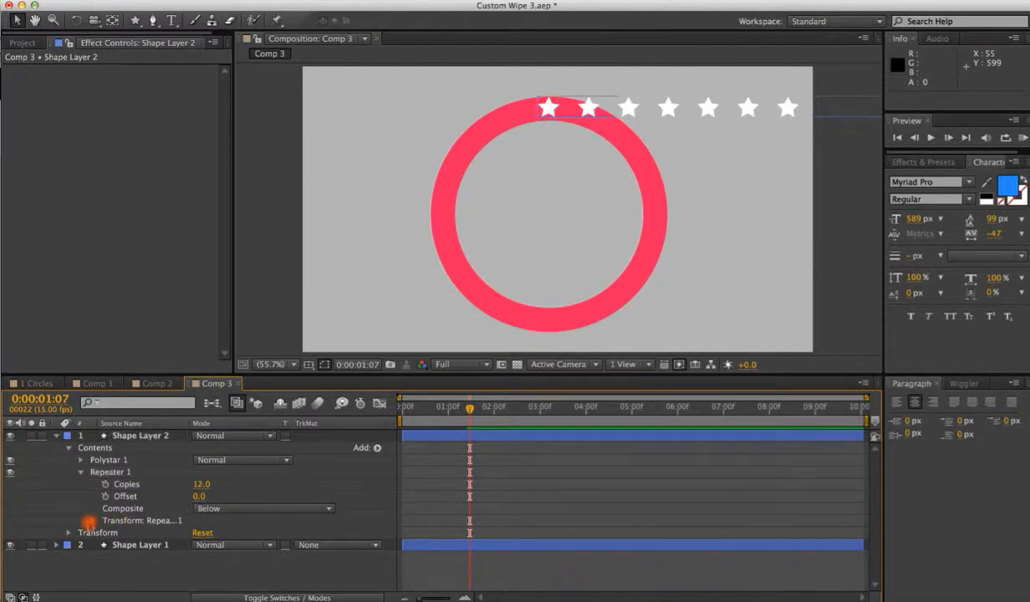
# Set the Repeater transform's Position to 0,0 so the copies overlap.
pyautogui.click(93, 520)
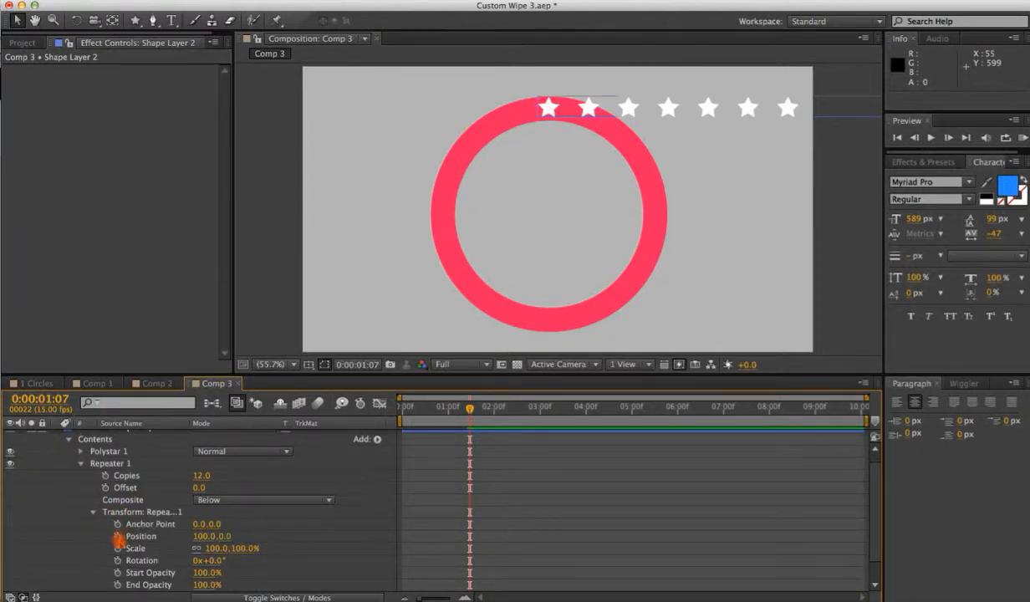
pyautogui.click(201, 535)
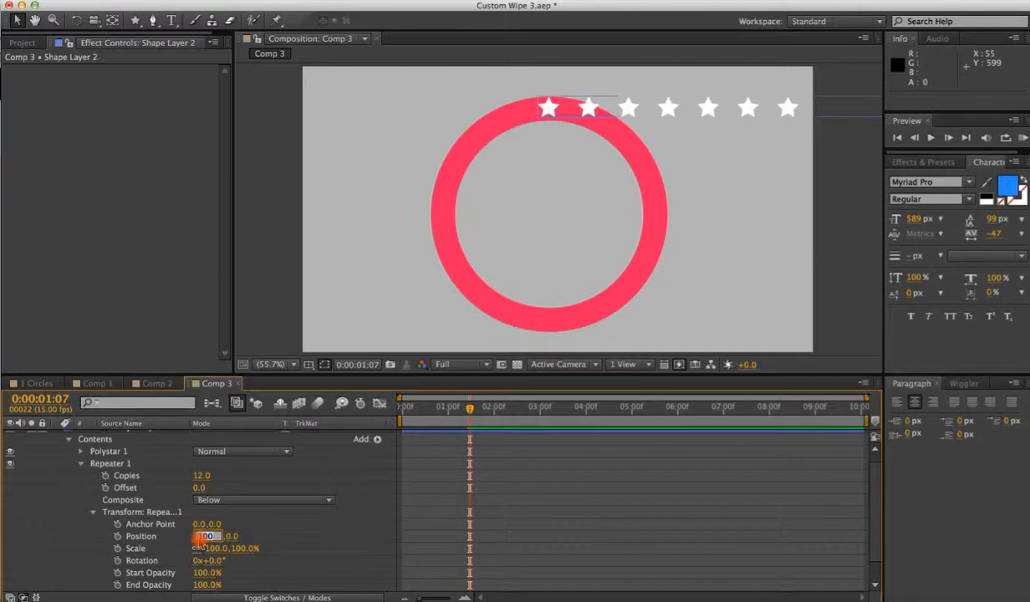
pyautogui.write('0')
pyautogui.press('Return')
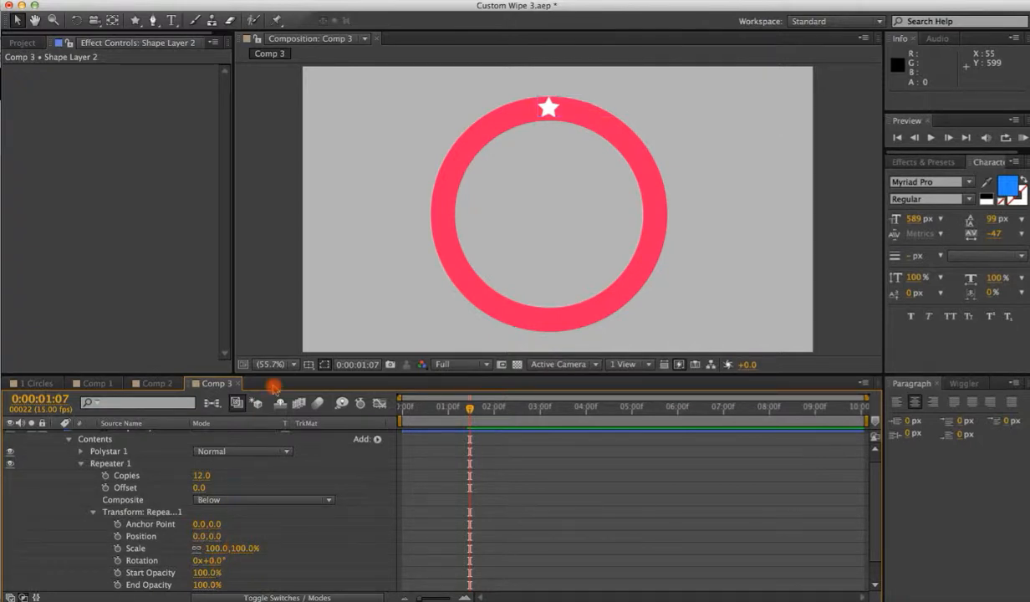
# Enter a new Rotation value for the Repeater transform to spread the star copies around.
pyautogui.moveTo(287, 375); pyautogui.dragTo(285, 325)
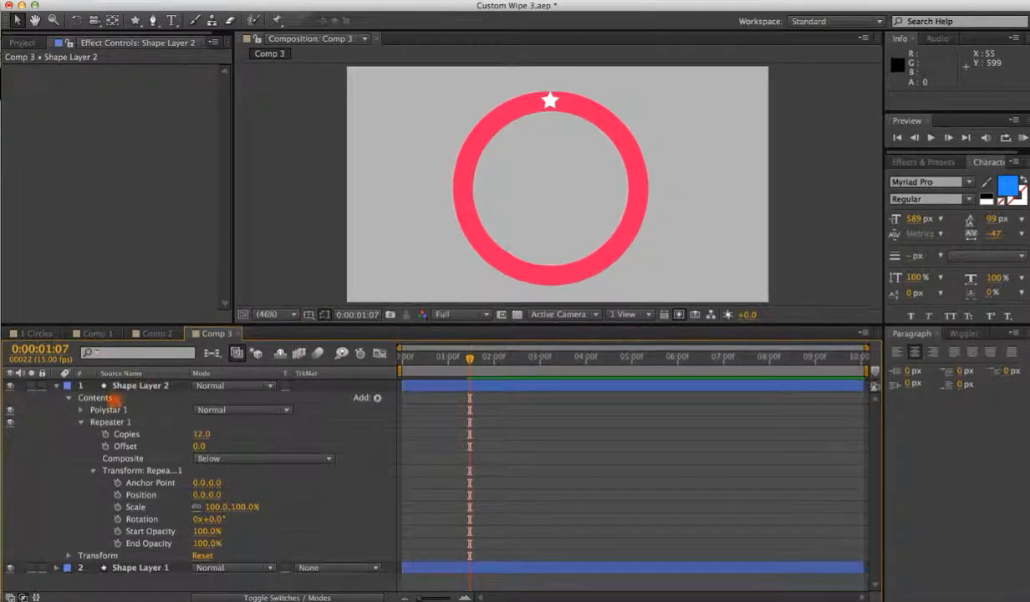
pyautogui.click(83, 423)
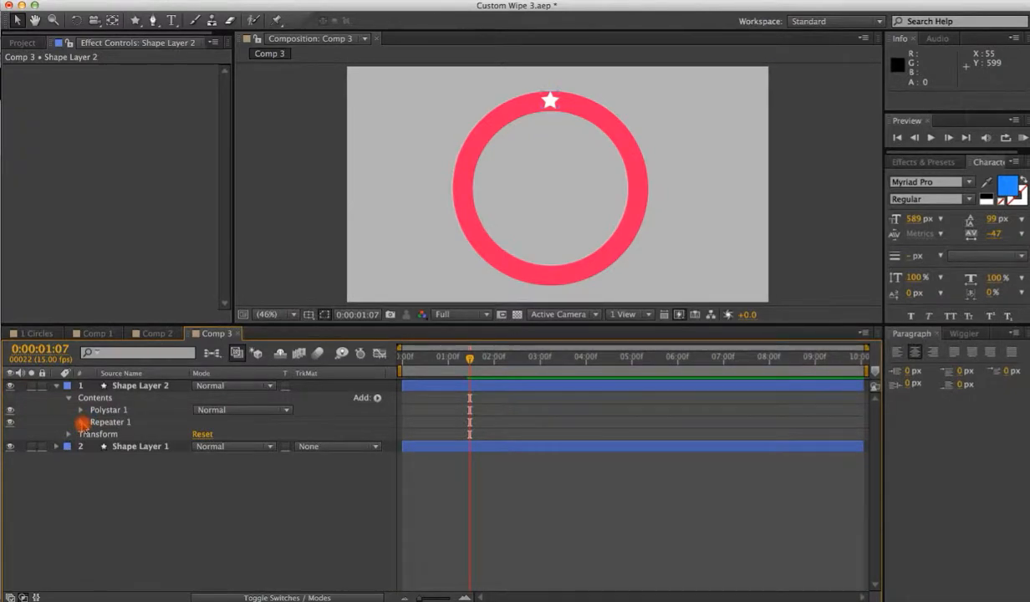
pyautogui.click(82, 423)
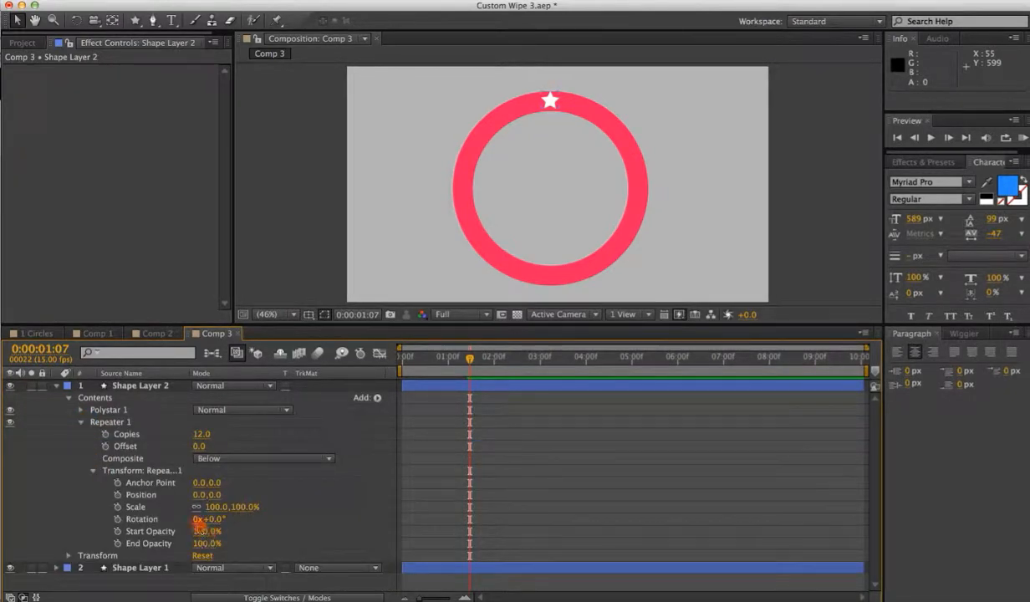
pyautogui.moveTo(214, 525); pyautogui.dragTo(221, 525)
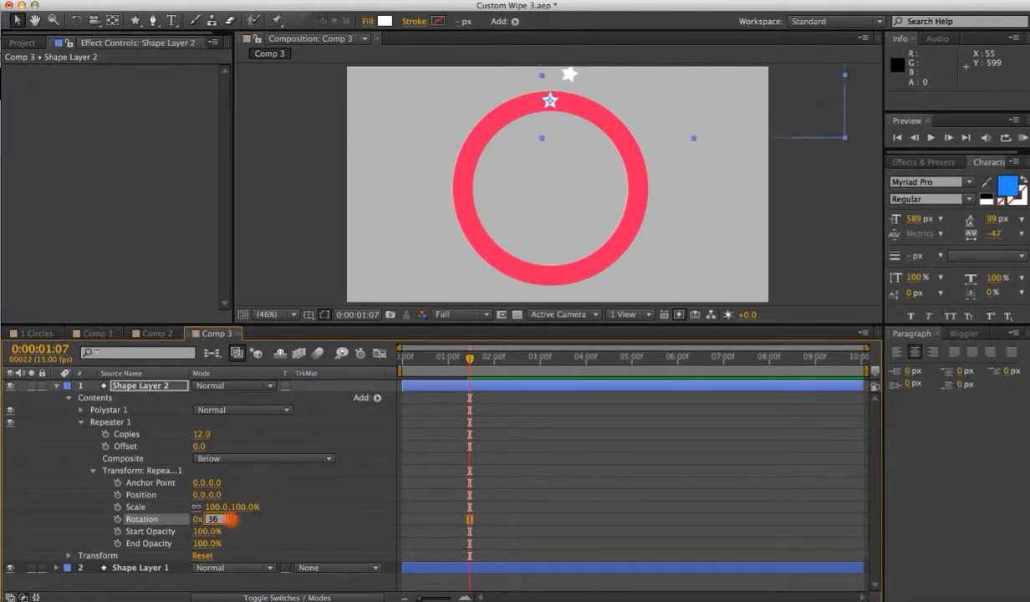
pyautogui.press('Return')
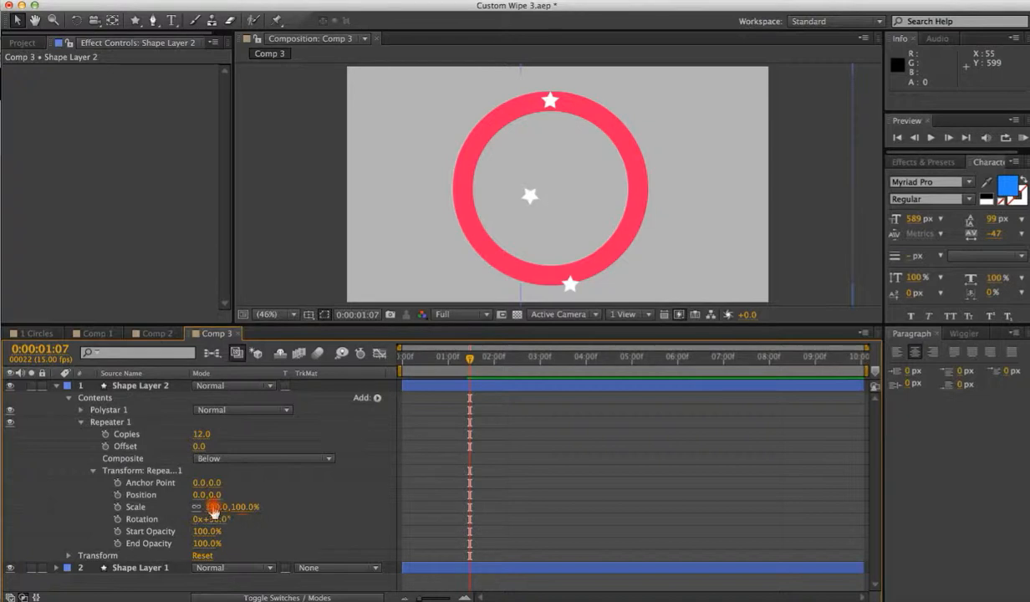
# Offset the Repeater's Anchor Point to about -284, -4 so the star copies sit around the ring.
pyautogui.moveTo(199, 482)
pyautogui.mouseDown()
pyautogui.moveTo(39, 512)
pyautogui.moveTo(67, 499)
pyautogui.moveTo(227, 482)
pyautogui.moveTo(190, 483)
pyautogui.moveTo(200, 485)
pyautogui.mouseUp()
pyautogui.moveTo(690, 191); pyautogui.dragTo(628, 224)
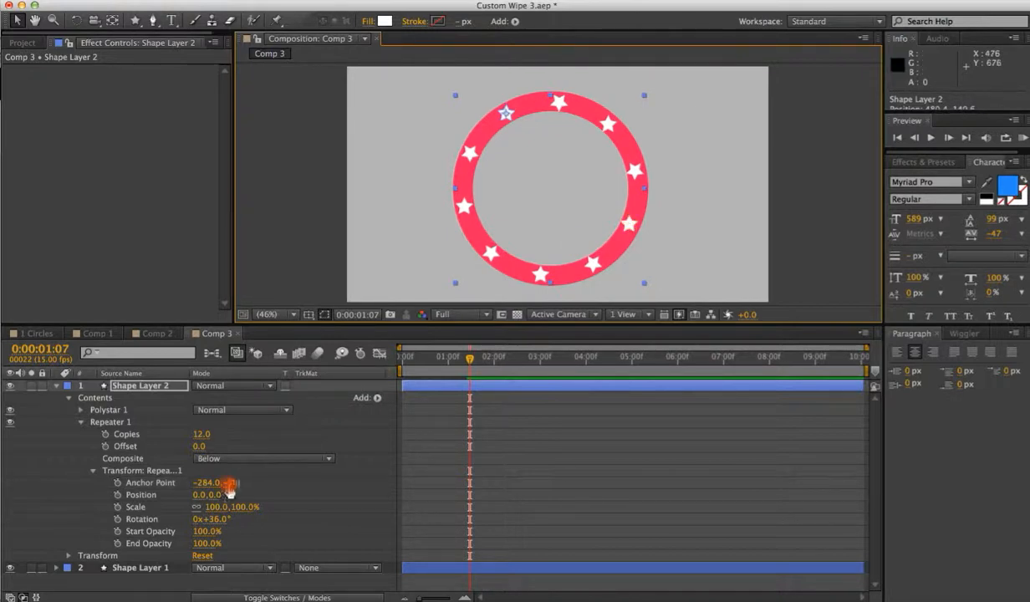
pyautogui.moveTo(231, 483); pyautogui.dragTo(234, 486)
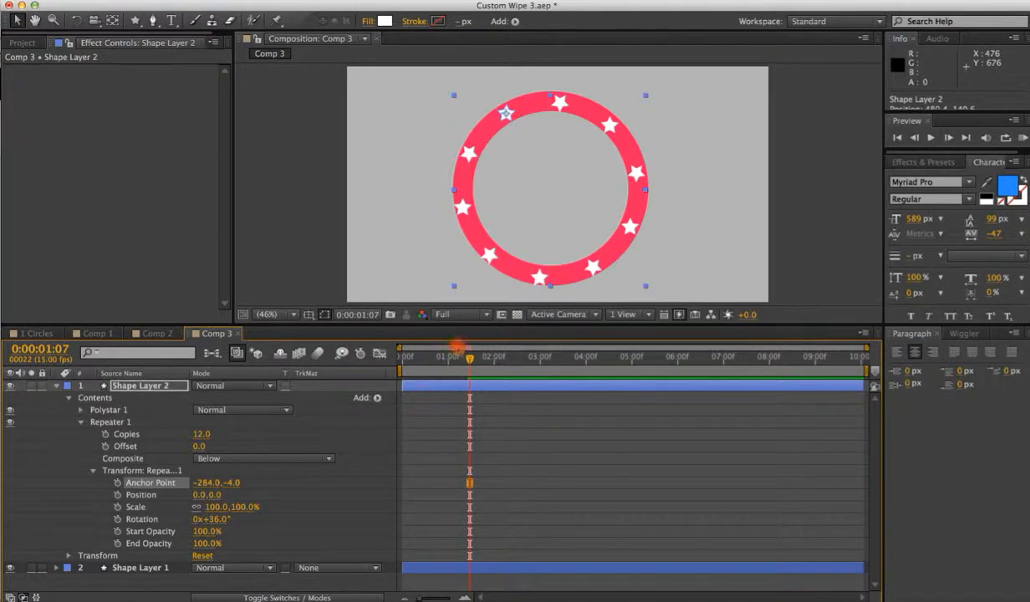
# Move the star layer so it begins at about 1:08 in the timeline.
pyautogui.click(408, 358)
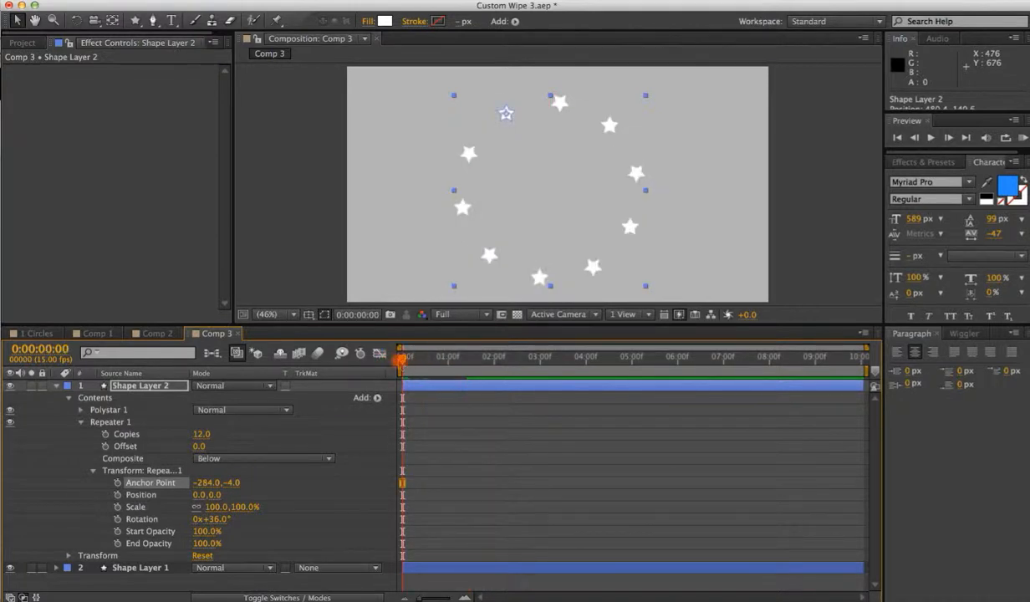
pyautogui.moveTo(402, 361)
pyautogui.mouseDown()
pyautogui.moveTo(468, 362)
pyautogui.moveTo(478, 385)
pyautogui.moveTo(510, 384)
pyautogui.mouseUp()
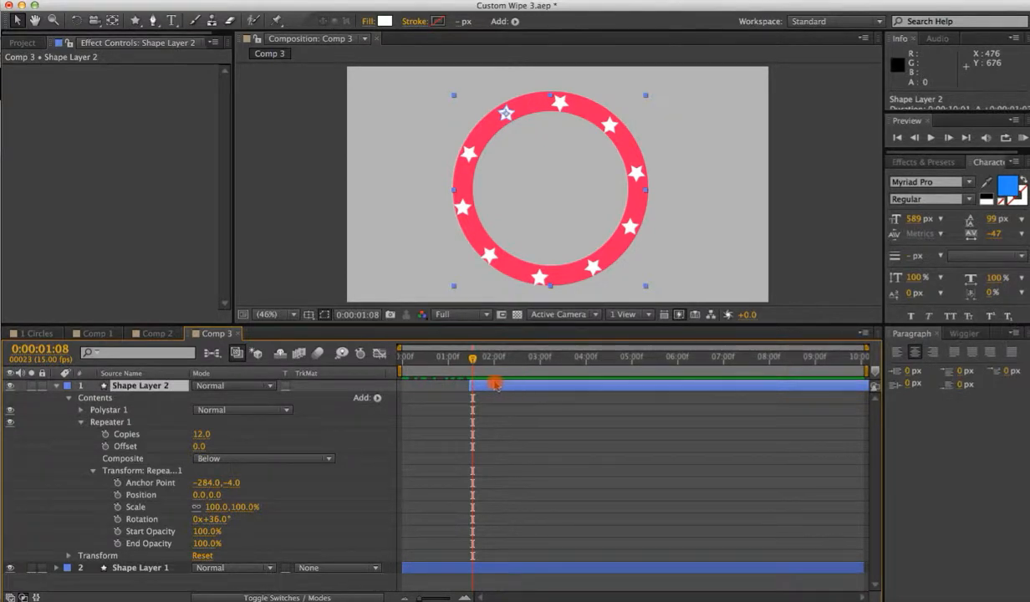
# Animate the Repeater's Copies, keyframing it at about 1:08 and setting it to 12 at about 2:10.
pyautogui.click(105, 434)
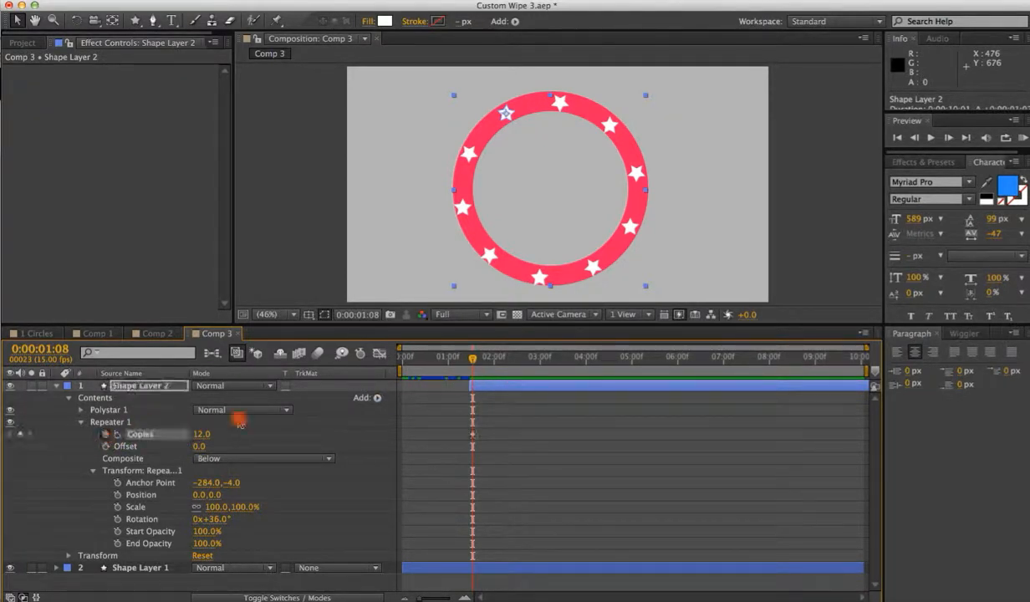
pyautogui.moveTo(203, 436); pyautogui.dragTo(149, 429)
pyautogui.moveTo(473, 356); pyautogui.dragTo(525, 364)
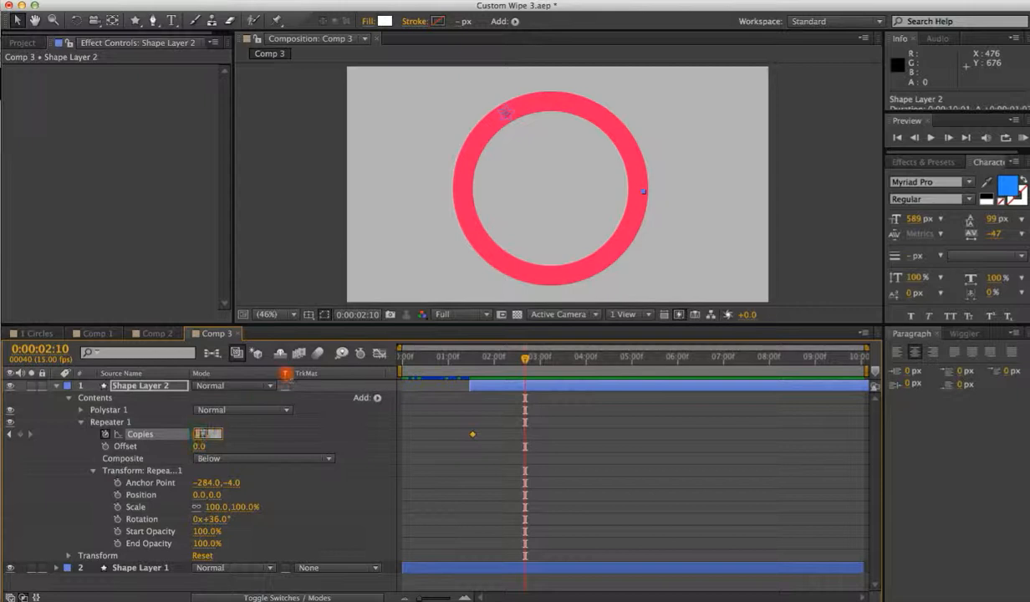
pyautogui.write('12')
pyautogui.press('Return')
# Preview the star copies animation by scrubbing and playing the timeline.
pyautogui.moveTo(524, 356); pyautogui.dragTo(482, 358)
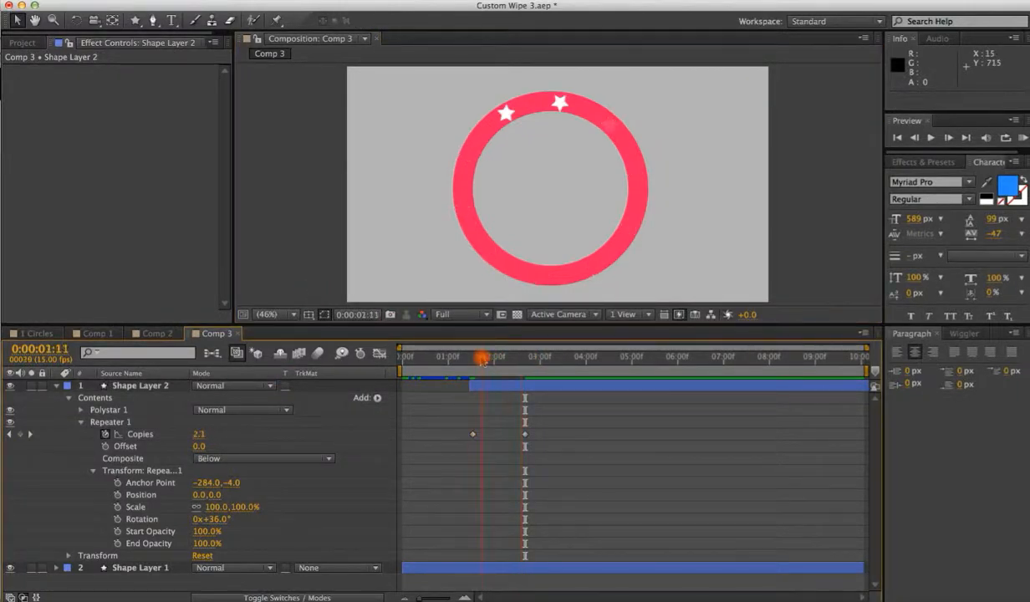
pyautogui.press('space')
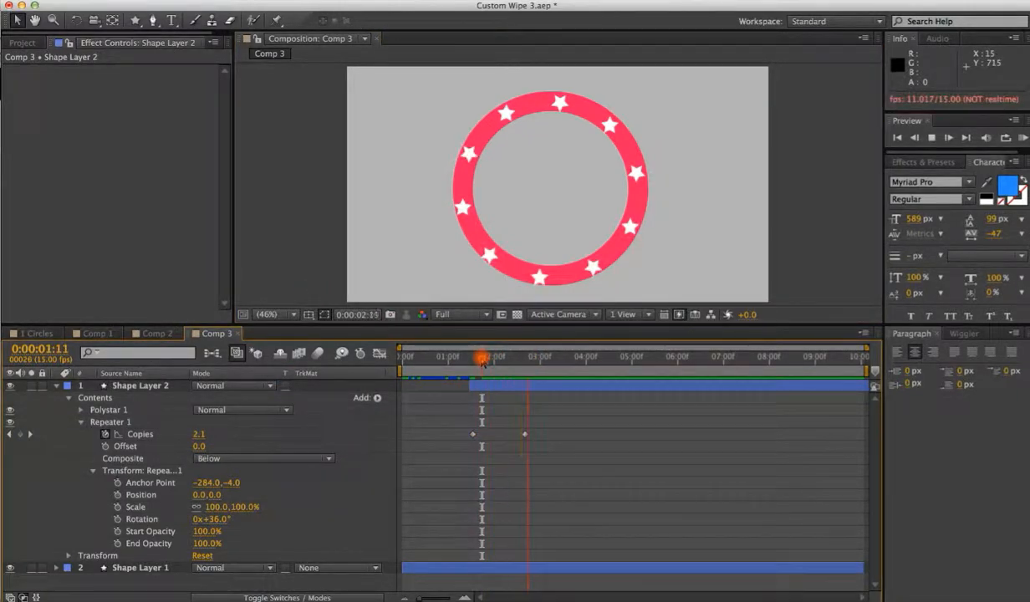
pyautogui.moveTo(534, 357); pyautogui.dragTo(469, 360)
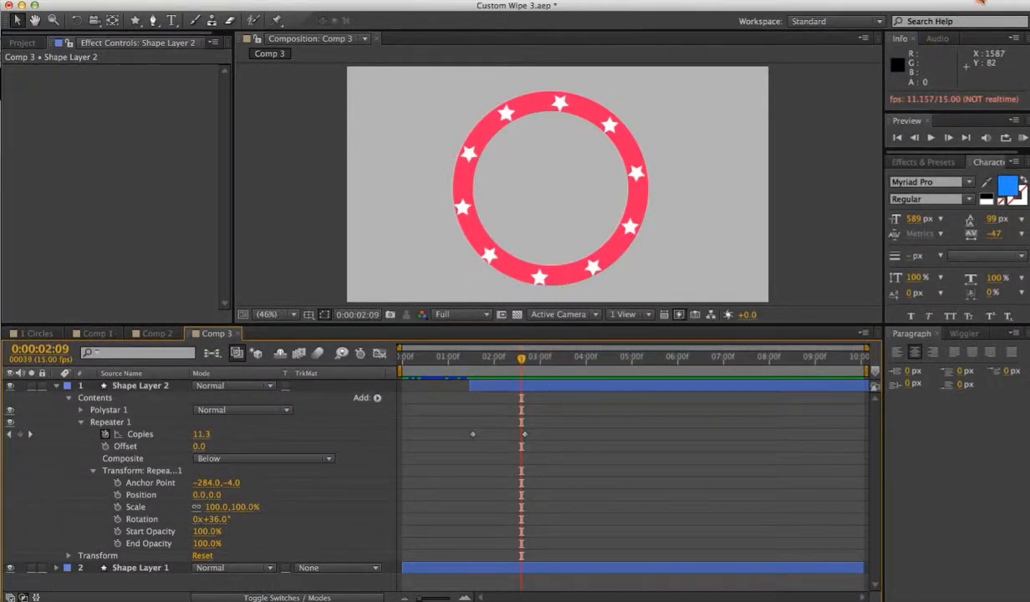
pyautogui.click(981, 1)
pyautogui.click(889, 51)
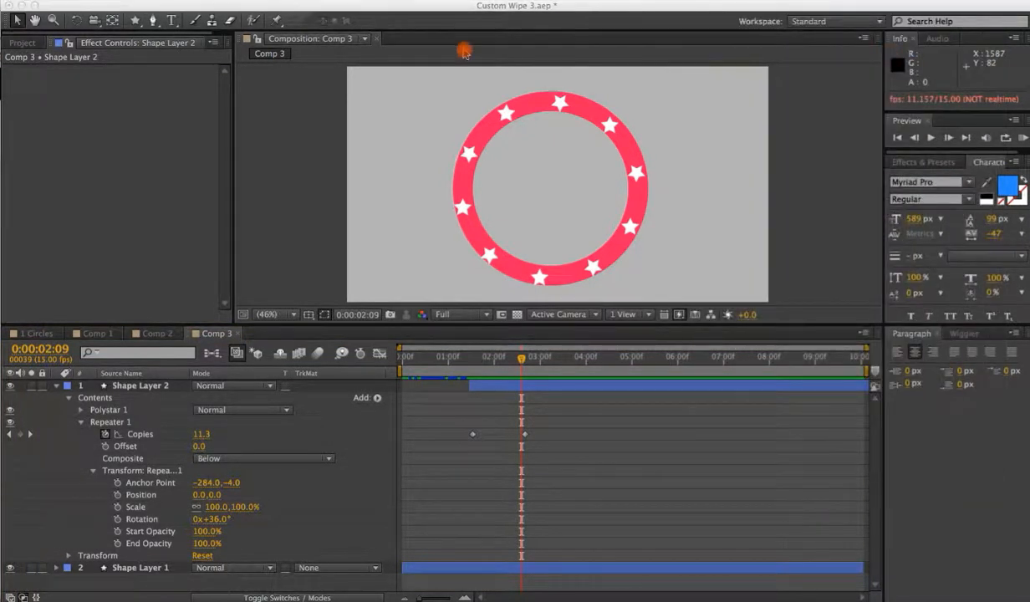
pyautogui.click(204, 6)
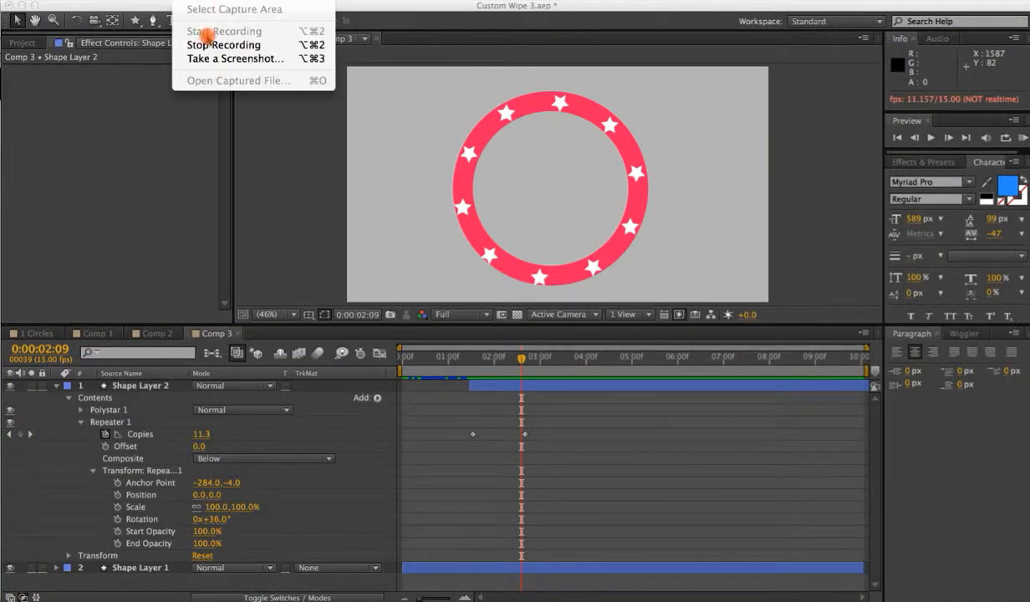
pyautogui.click(197, 33)
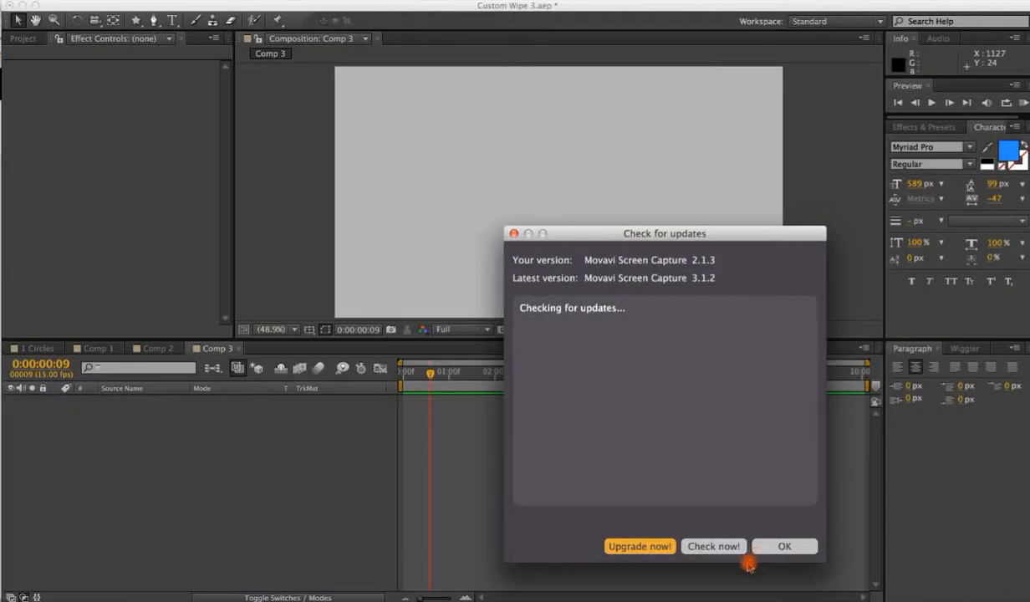
pyautogui.click(774, 548)
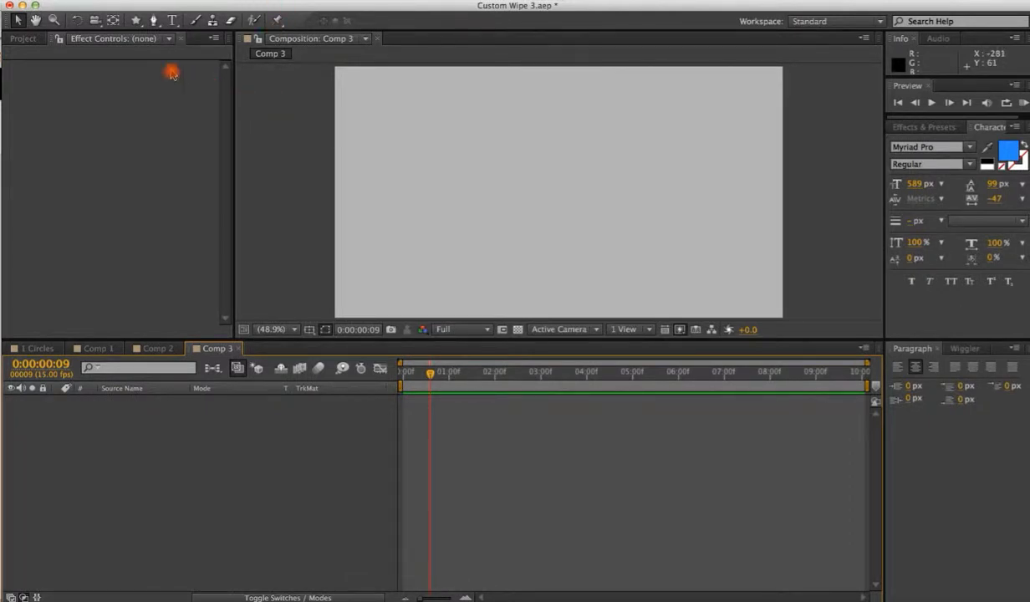
# Draw a curved open path with the Pen tool arcing up toward the composition's upper right.
pyautogui.click(154, 21)
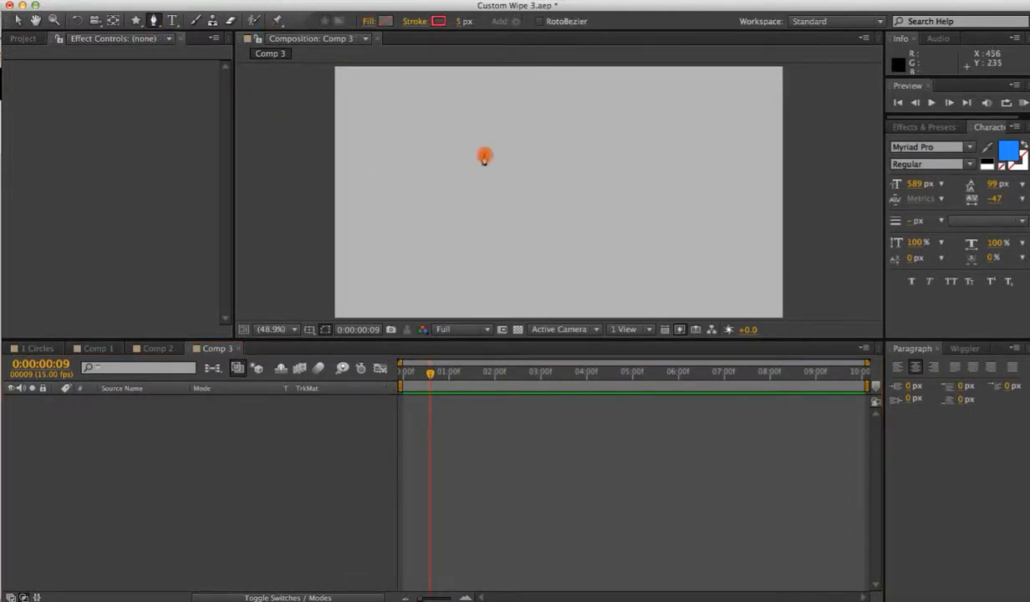
pyautogui.click(474, 195)
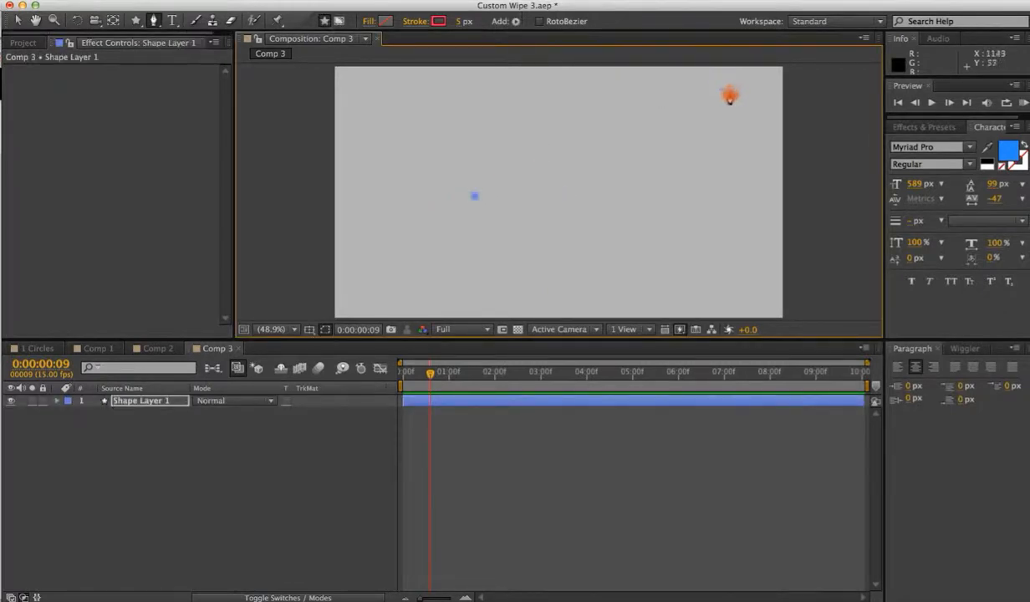
pyautogui.moveTo(729, 92); pyautogui.dragTo(855, 136)
pyautogui.click(14, 20)
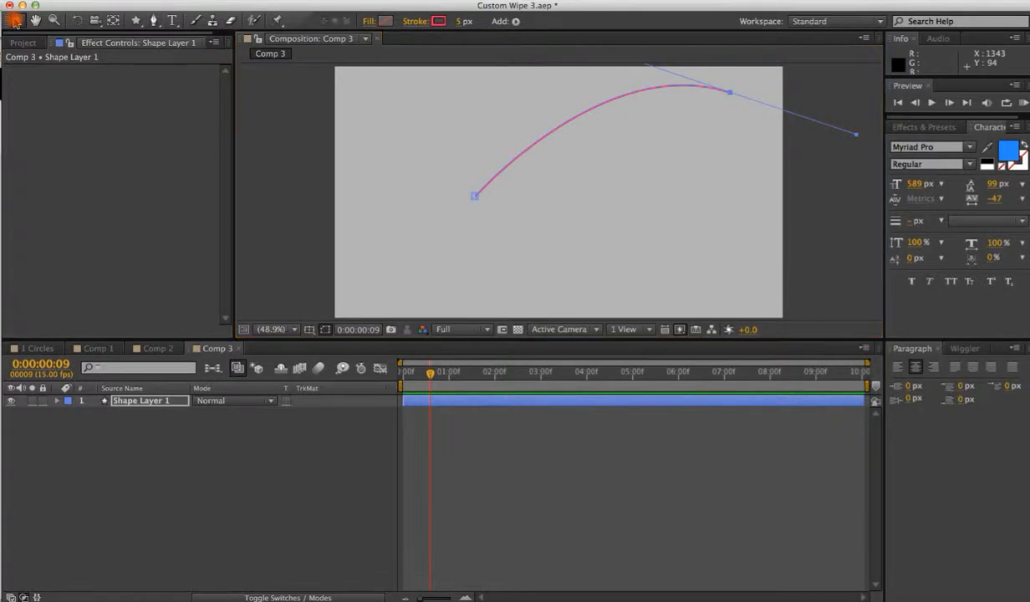
# Expand the new shape layer's contents and delete the shape's Fill.
pyautogui.click(266, 461)
pyautogui.click(65, 402)
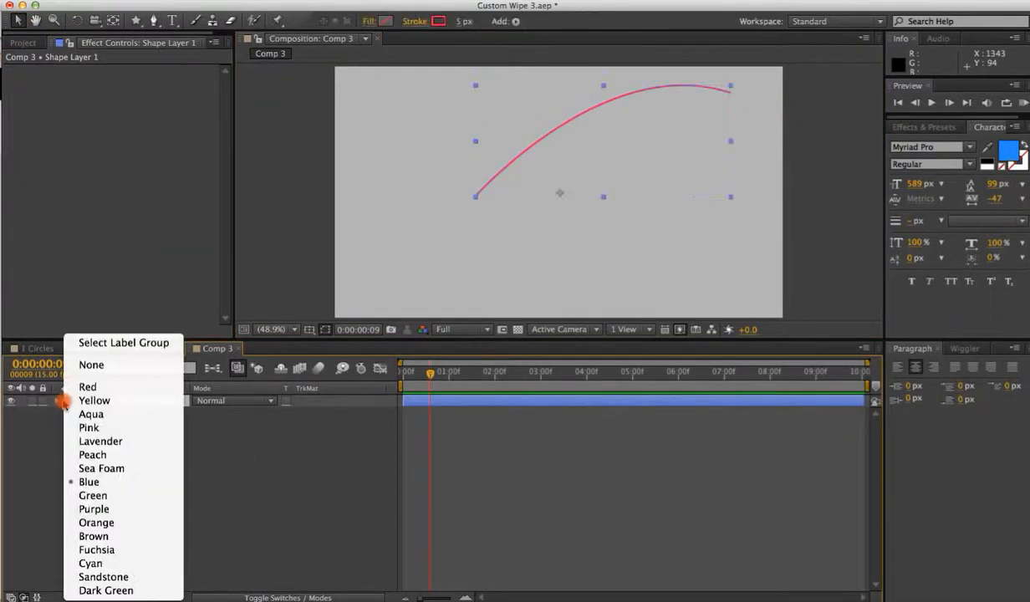
pyautogui.click(59, 401)
pyautogui.click(58, 401)
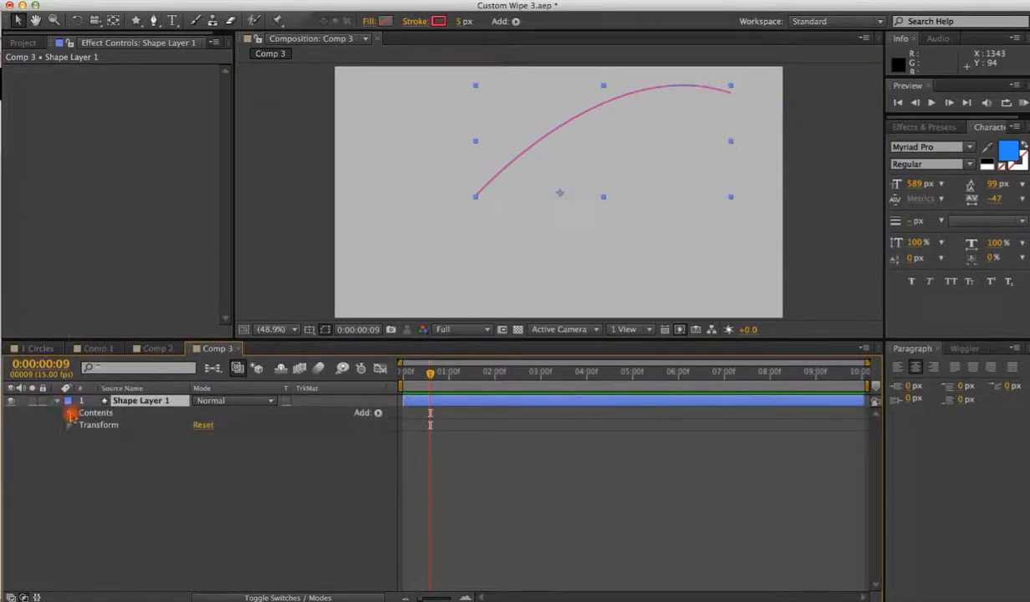
pyautogui.click(70, 412)
pyautogui.click(82, 425)
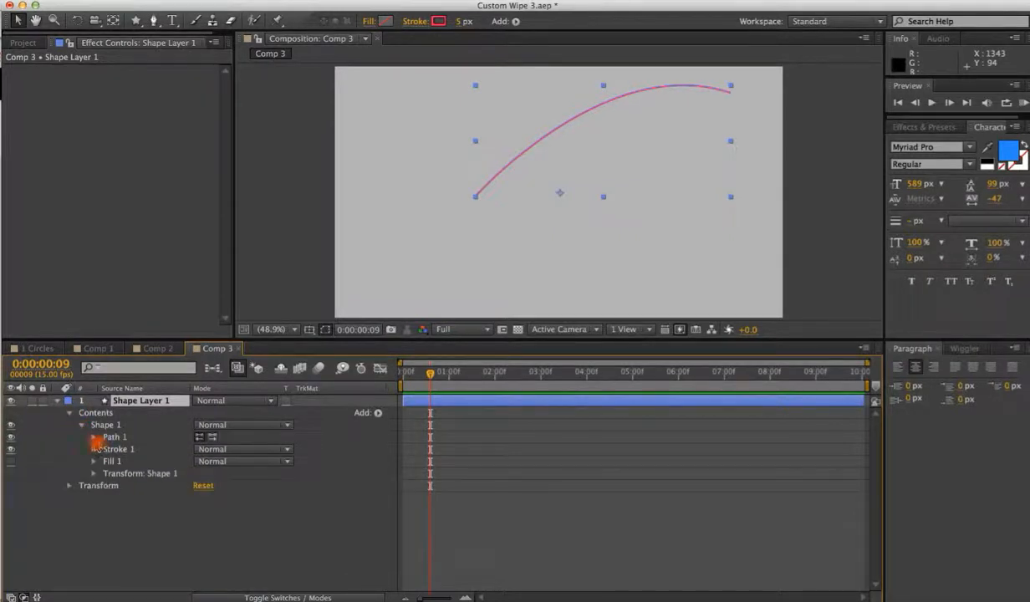
pyautogui.click(94, 449)
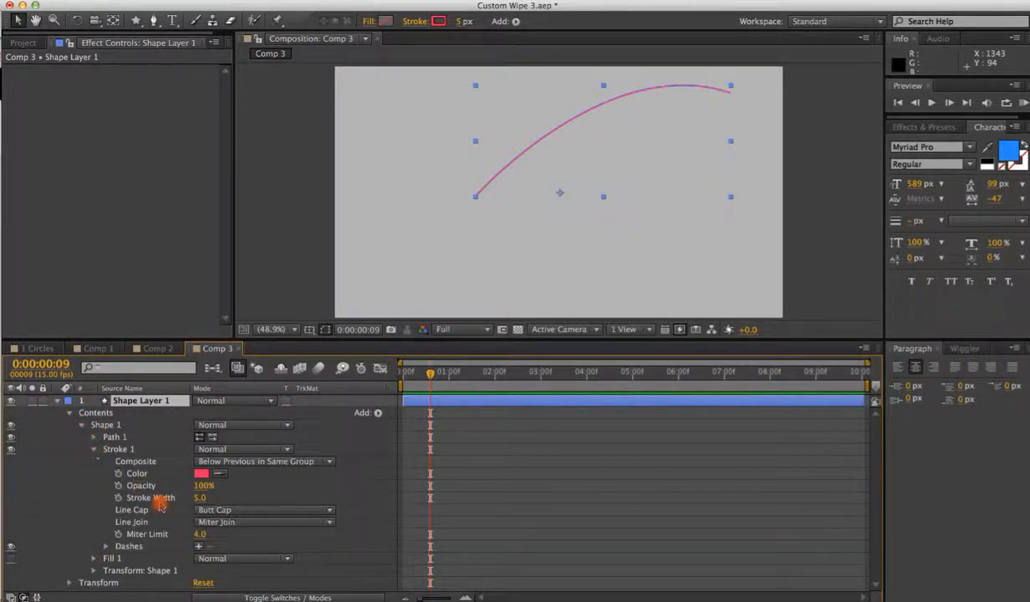
pyautogui.click(108, 558)
pyautogui.press('Delete')
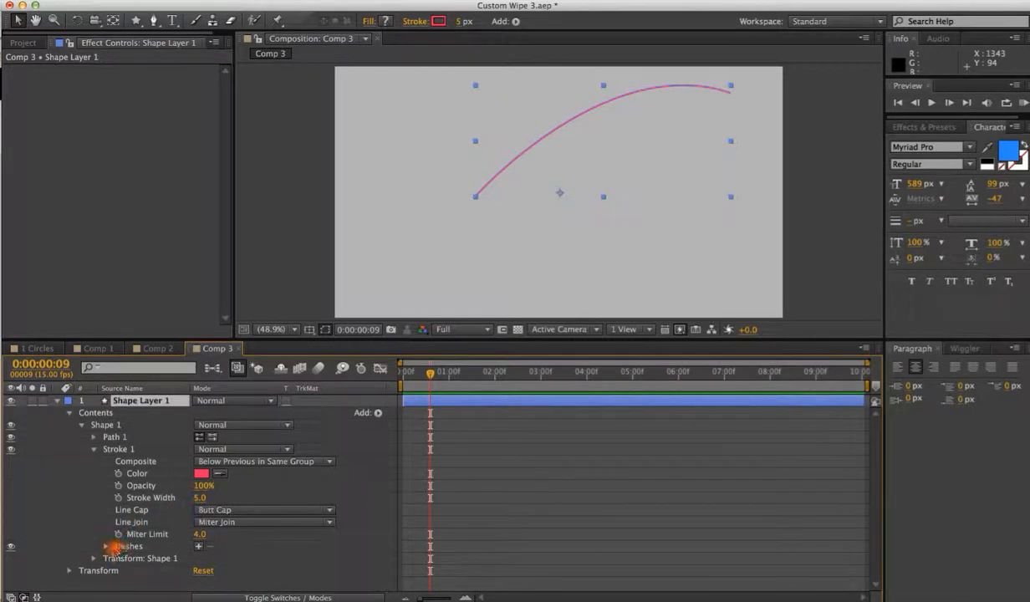
# Add a dash to the path's stroke.
pyautogui.click(198, 546)
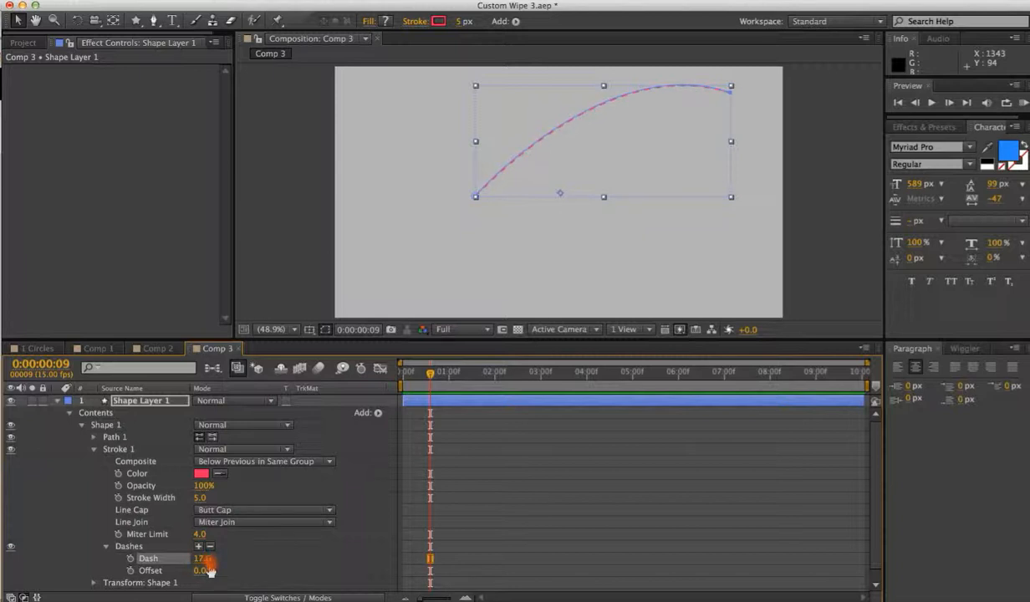
pyautogui.click(325, 329)
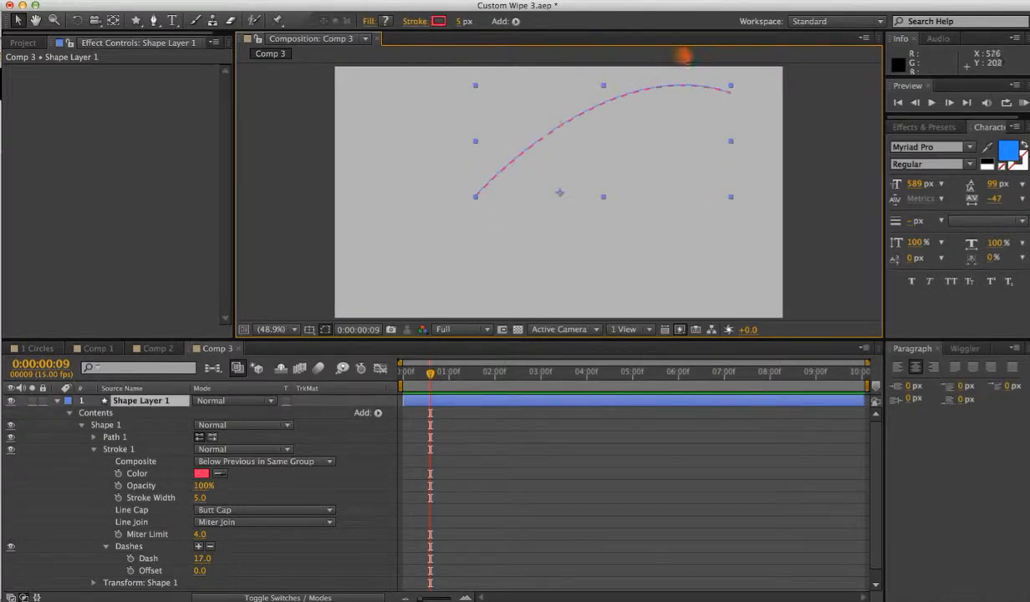
# Add Trim Paths to the shape layer and expand its properties.
pyautogui.click(516, 21)
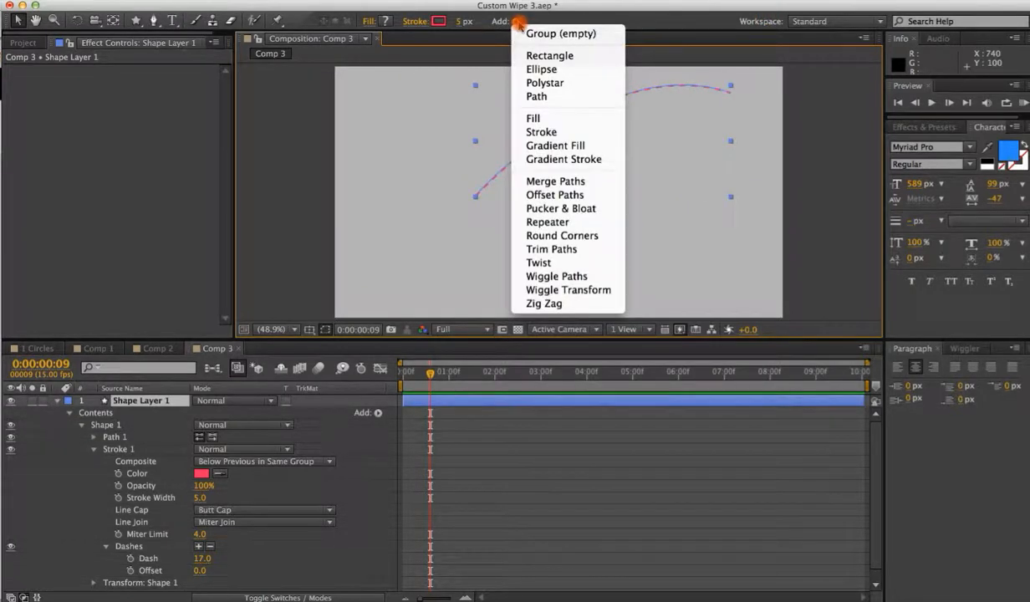
pyautogui.click(377, 413)
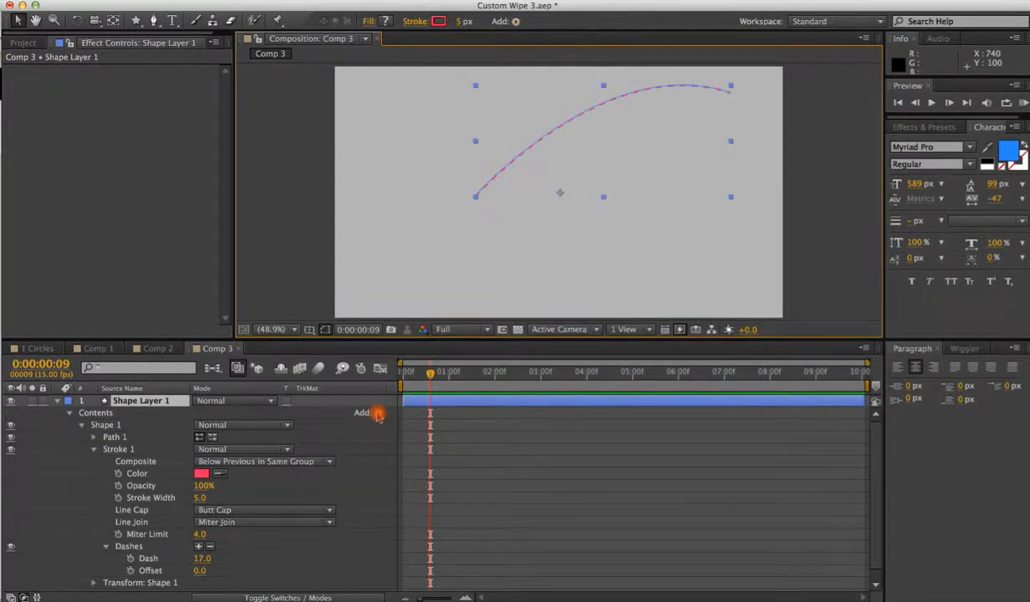
pyautogui.click(377, 413)
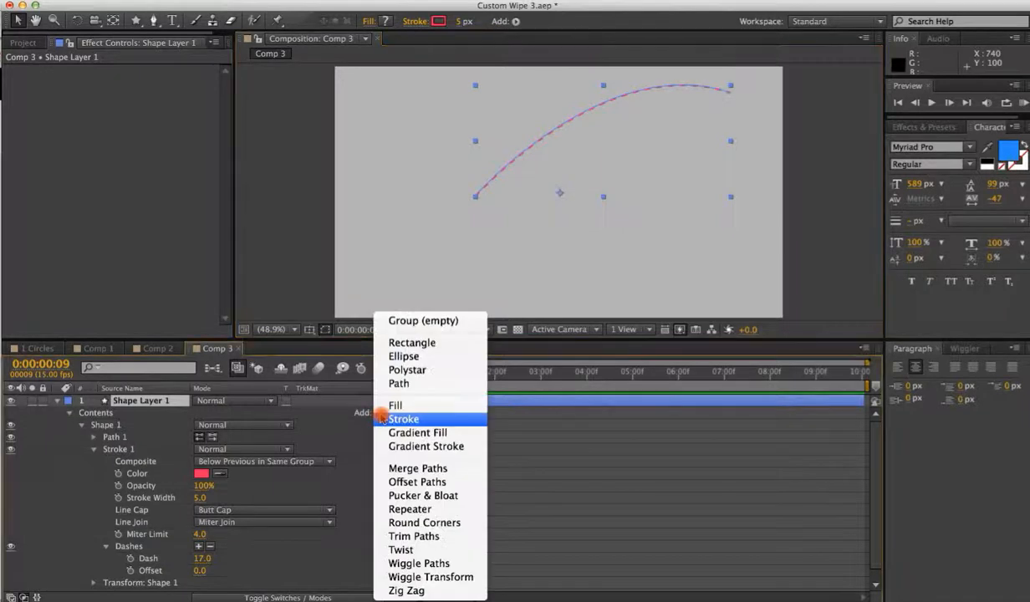
pyautogui.click(398, 537)
pyautogui.click(69, 411)
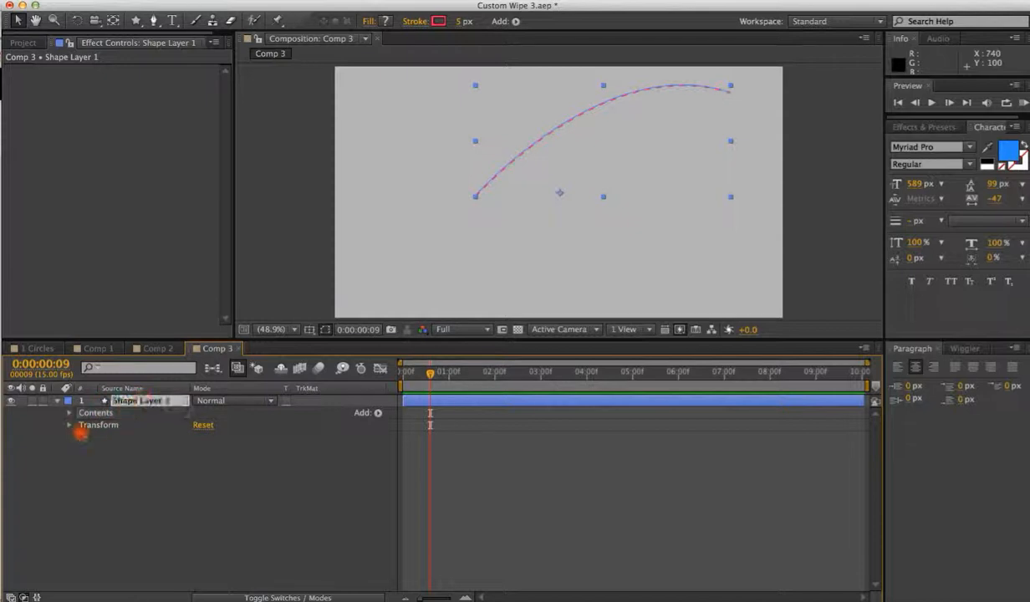
pyautogui.click(69, 413)
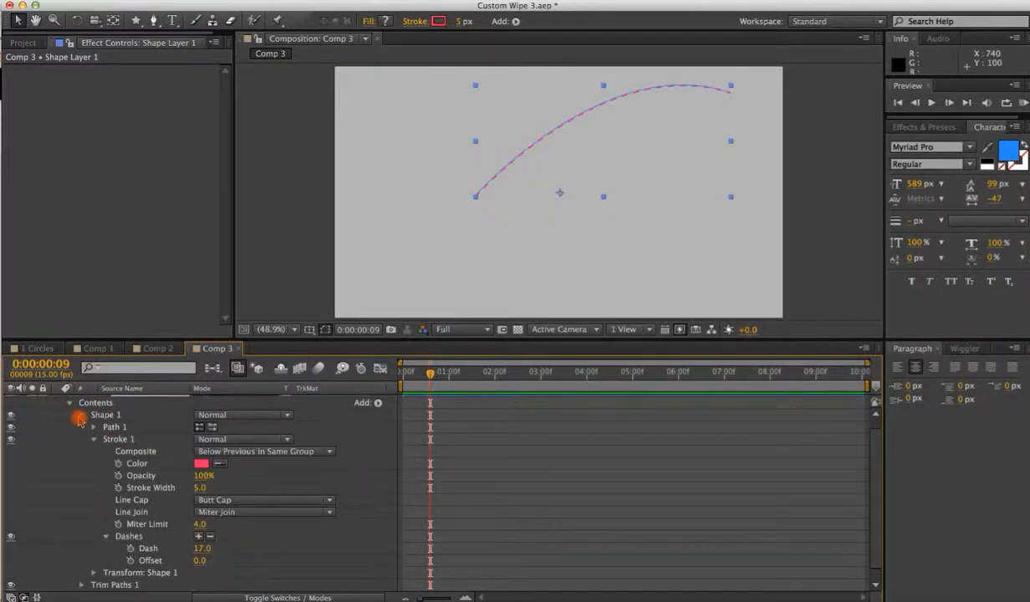
pyautogui.click(81, 415)
pyautogui.click(81, 436)
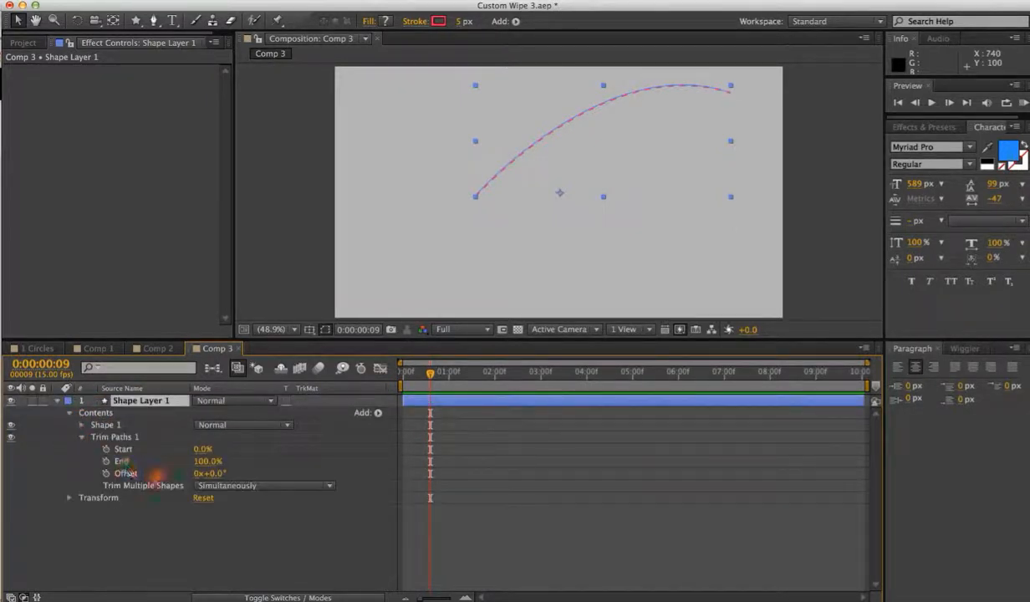
# Set Trim Paths End to 0% near the start and set a keyframe.
pyautogui.click(409, 369)
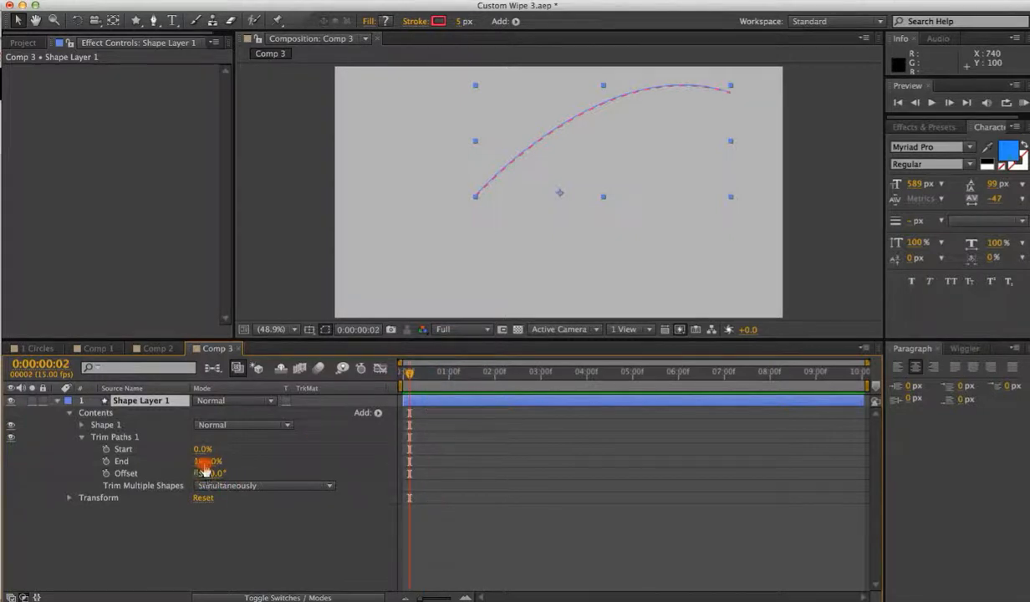
pyautogui.moveTo(210, 461); pyautogui.dragTo(131, 466)
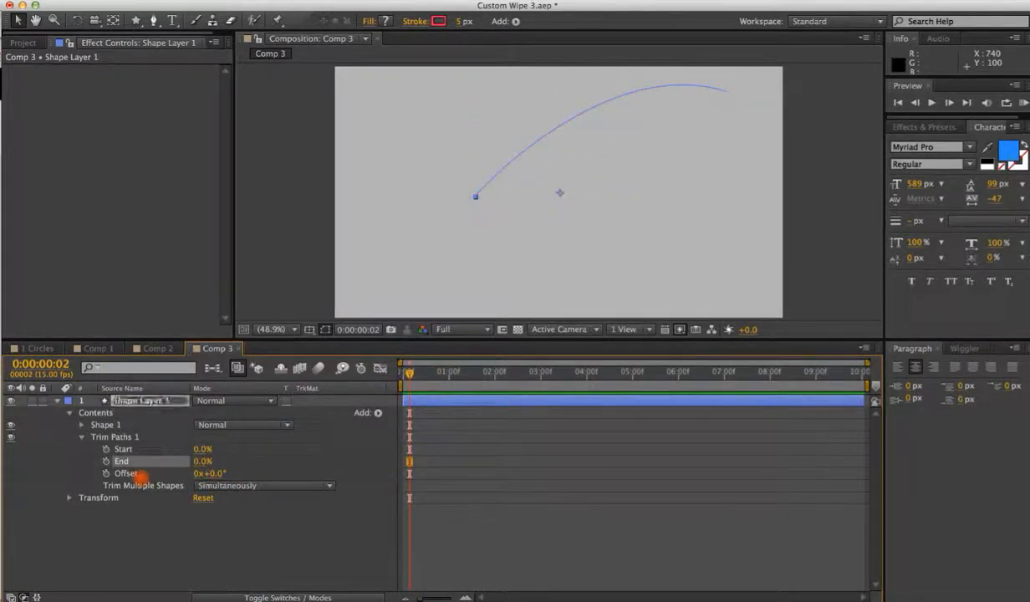
pyautogui.click(106, 461)
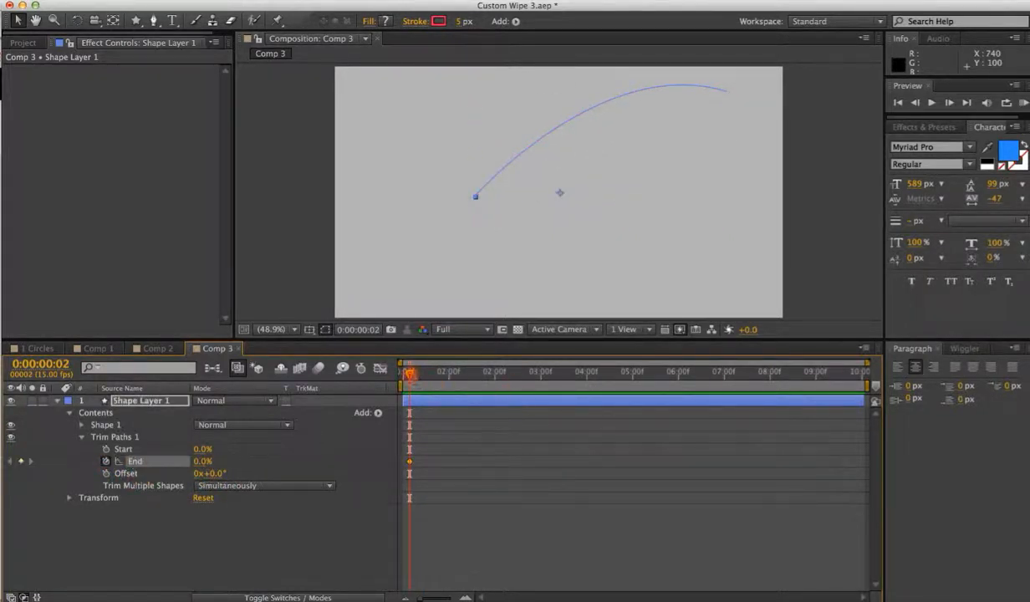
# Raise Trim Paths End with a second keyframe at about 1:08 and preview the dashed stroke reveal.
pyautogui.moveTo(408, 371); pyautogui.dragTo(473, 370)
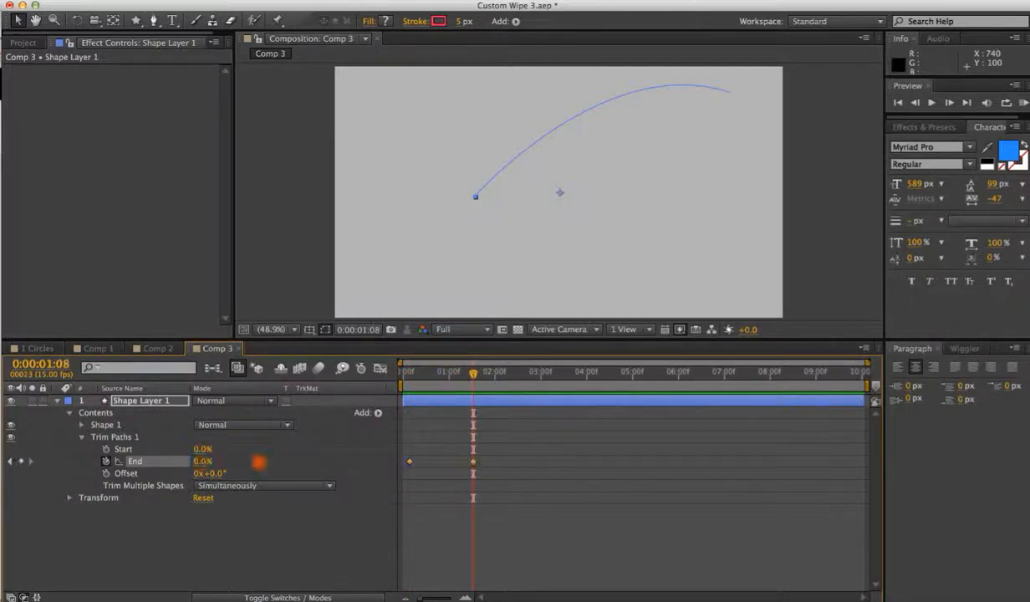
pyautogui.moveTo(258, 461)
pyautogui.mouseDown()
pyautogui.moveTo(486, 402)
pyautogui.moveTo(391, 385)
pyautogui.mouseUp()
pyautogui.click(477, 533)
pyautogui.press('space')
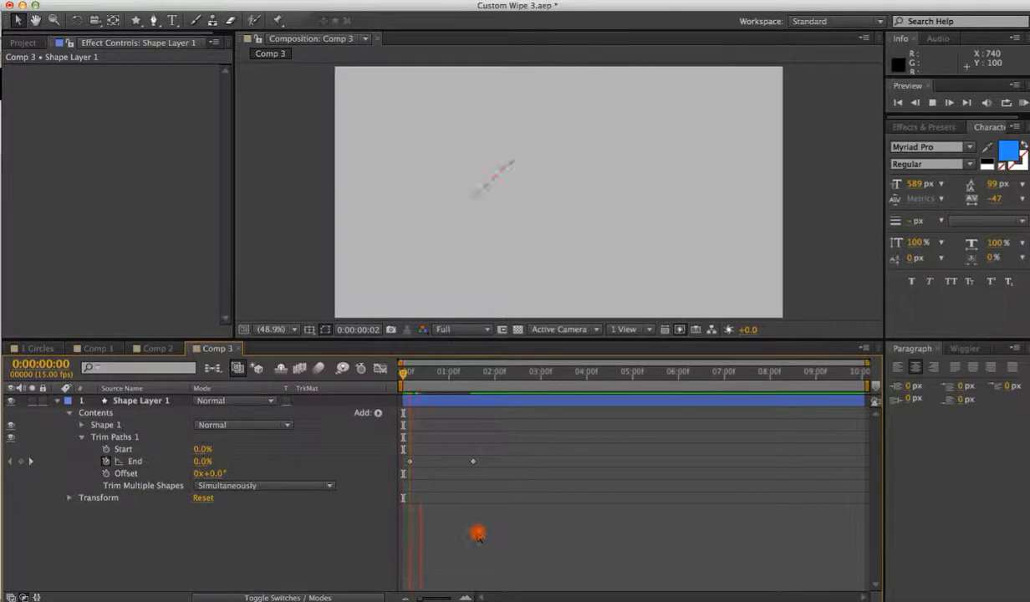
pyautogui.click(487, 458)
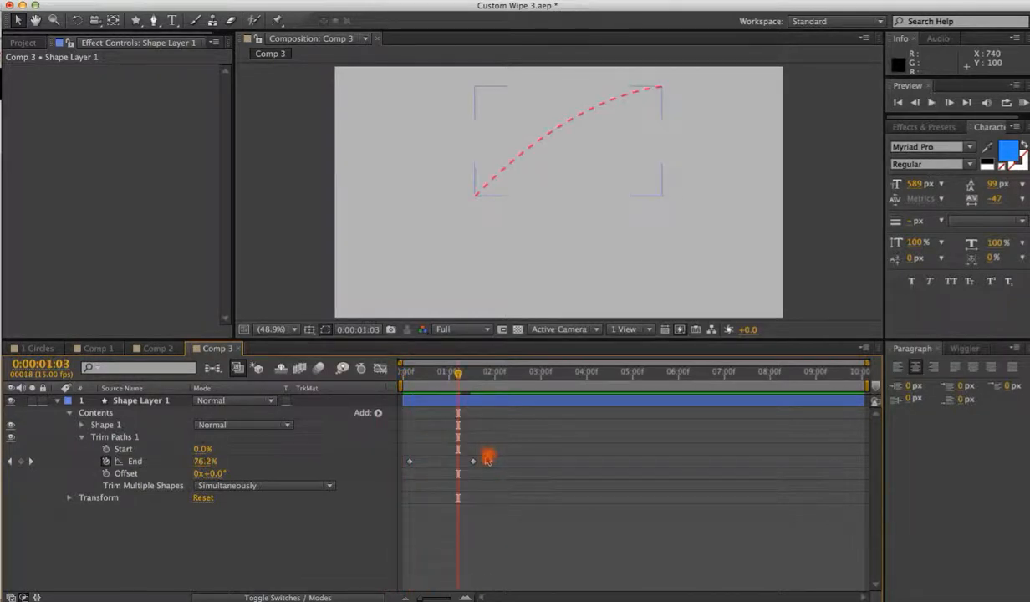
# Move the second Trim Paths End keyframe to 0:00:01:08 and collapse the shape layer.
pyautogui.moveTo(474, 462); pyautogui.dragTo(455, 464)
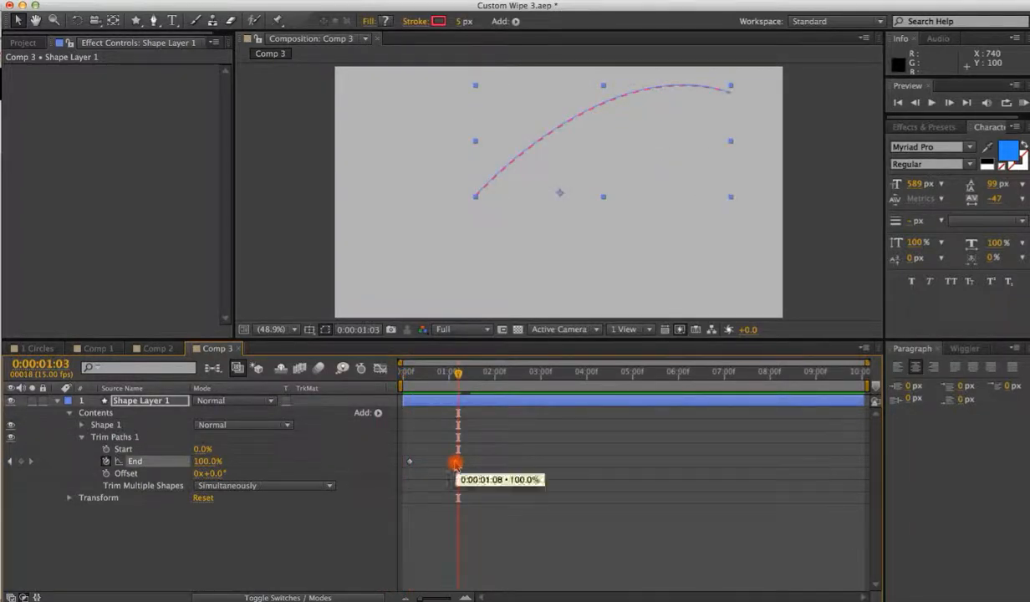
pyautogui.click(301, 152)
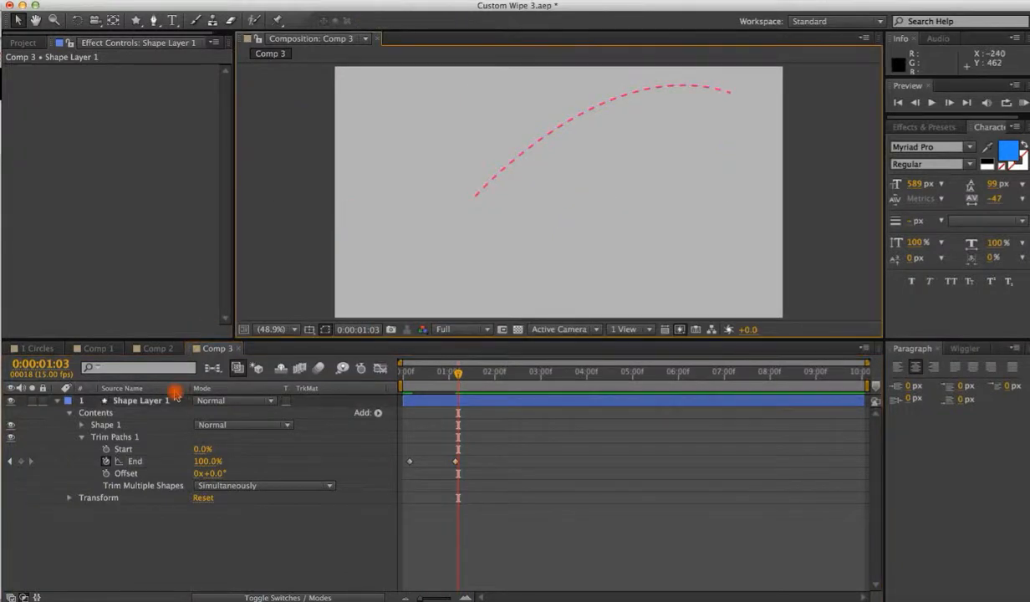
pyautogui.click(55, 401)
pyautogui.click(102, 445)
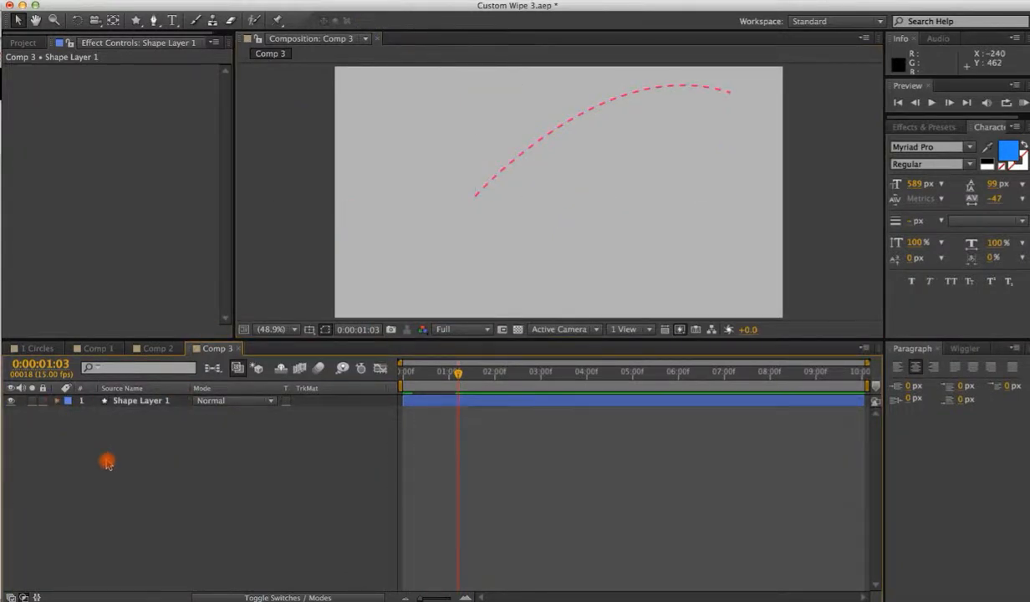
# Draw a triangle polystar with the Star tool on a new shape layer and move it beside the dashed curve.
pyautogui.click(136, 20)
pyautogui.click(209, 86)
pyautogui.moveTo(402, 200); pyautogui.dragTo(460, 245)
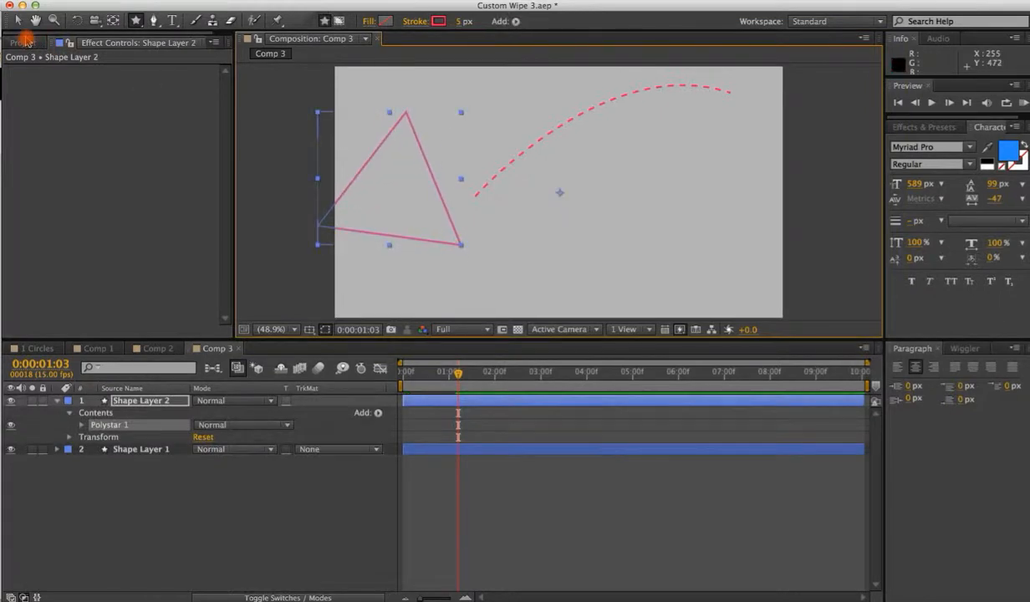
pyautogui.click(18, 20)
pyautogui.moveTo(436, 186); pyautogui.dragTo(474, 232)
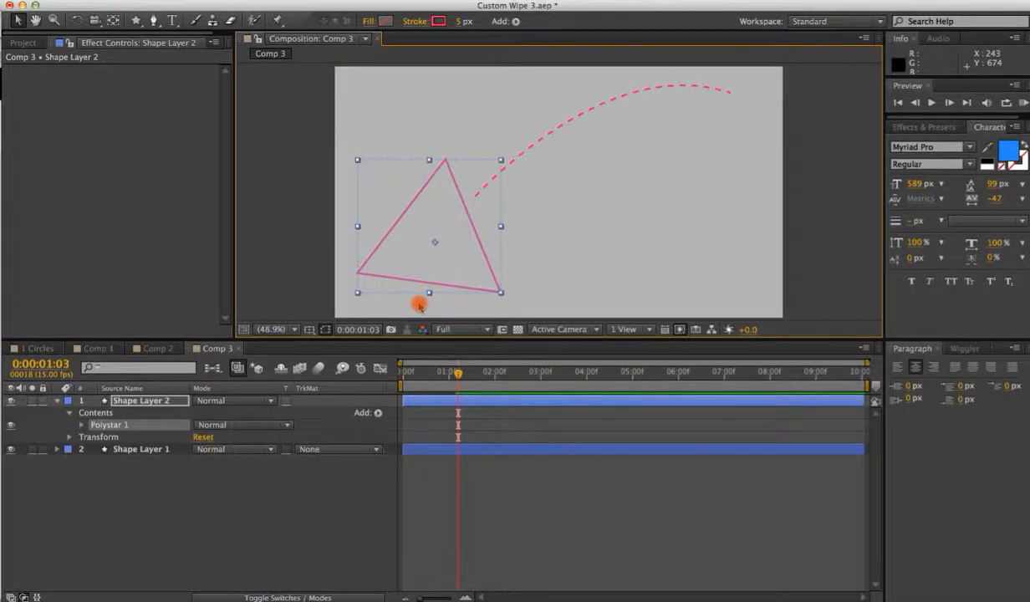
pyautogui.press('super+space')
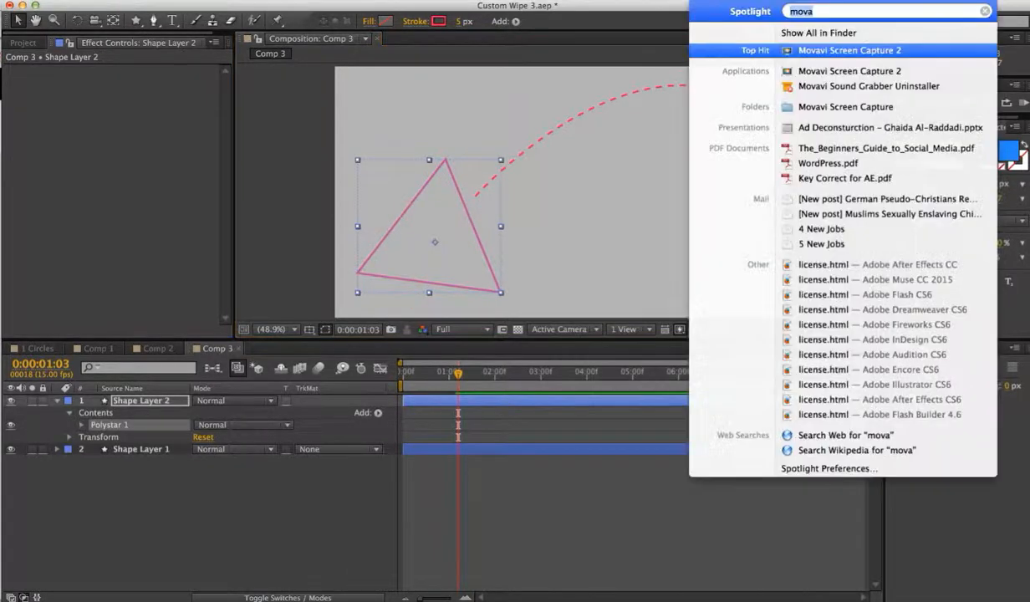
pyautogui.click(892, 50)
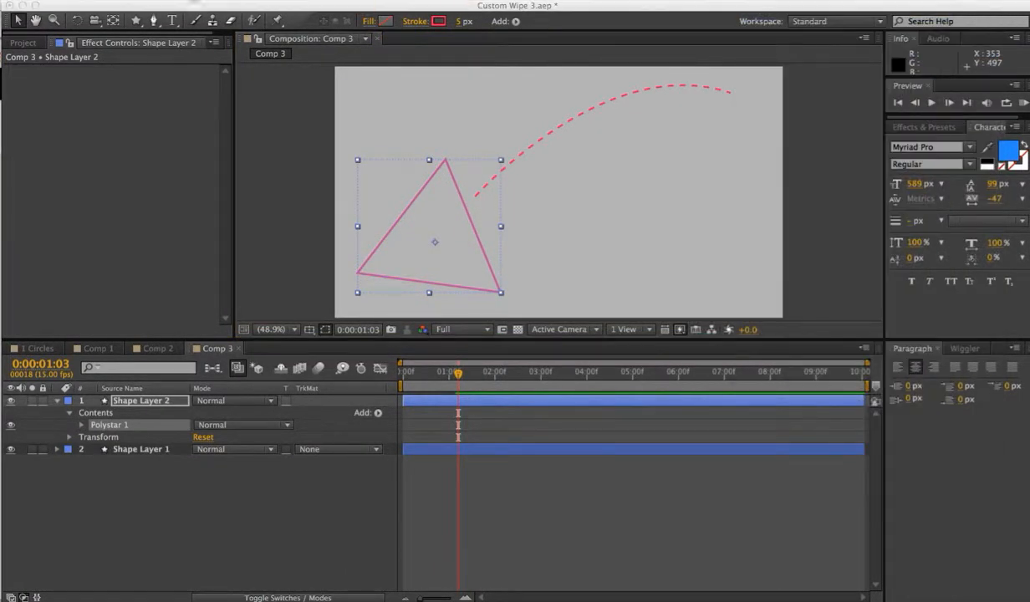
# In Comp 5 of the pop up lines project, draw a short vertical line with the Pen tool.
pyautogui.click(230, 39)
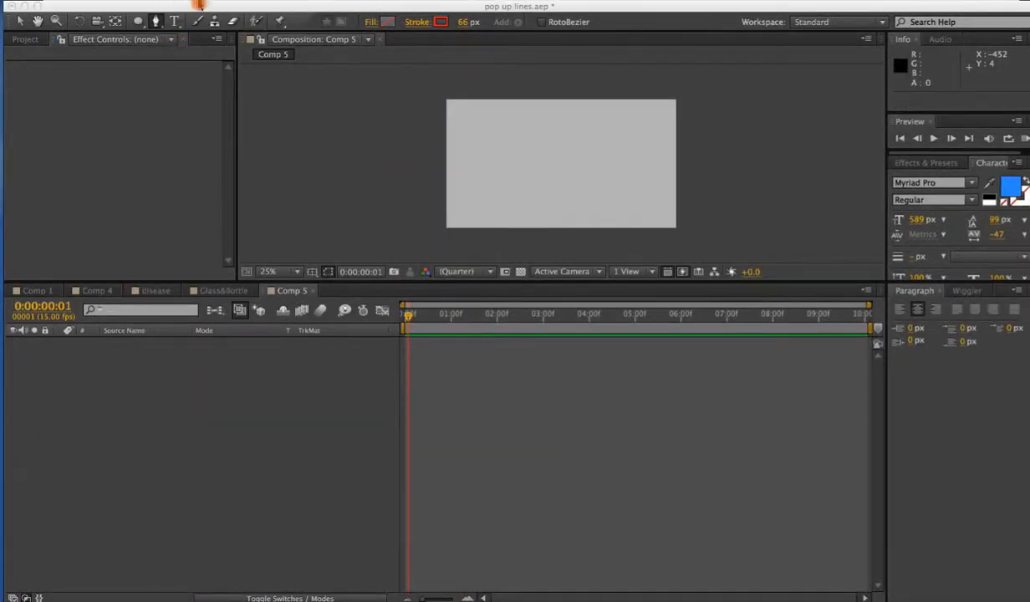
pyautogui.click(156, 19)
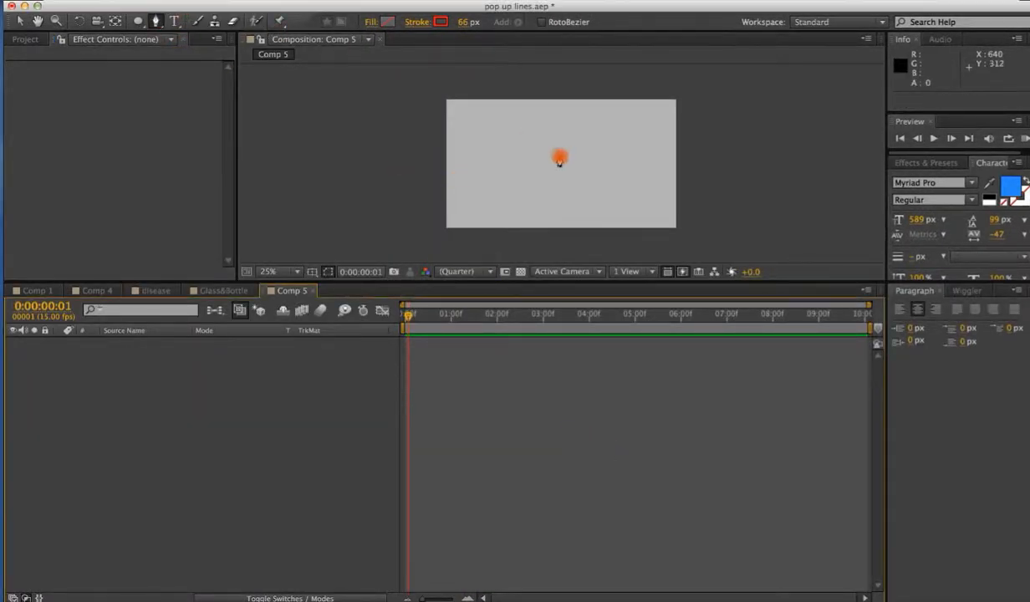
pyautogui.click(553, 117)
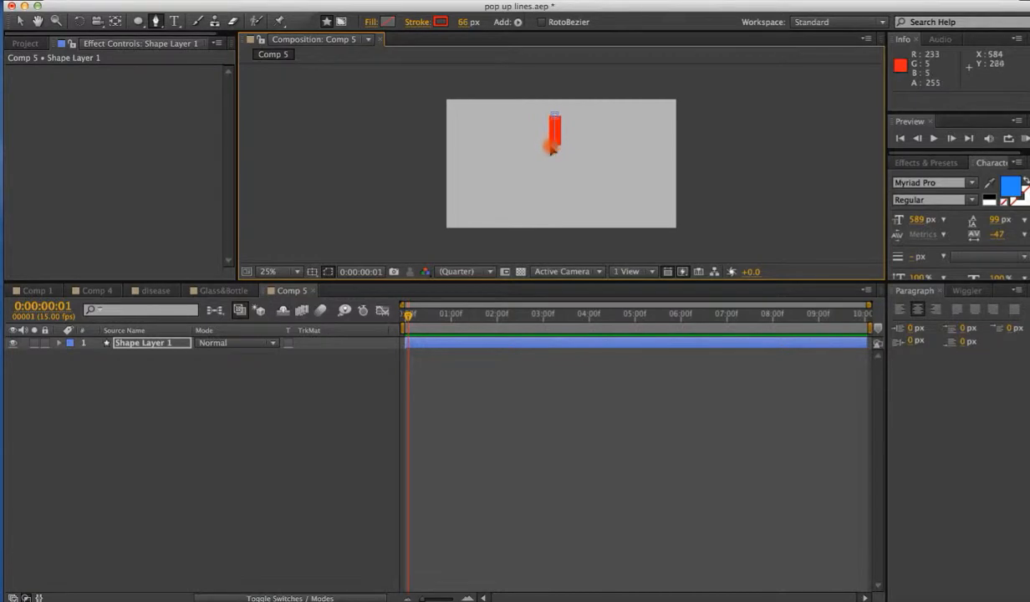
# Set the line's stroke width to 73 px.
pyautogui.click(18, 20)
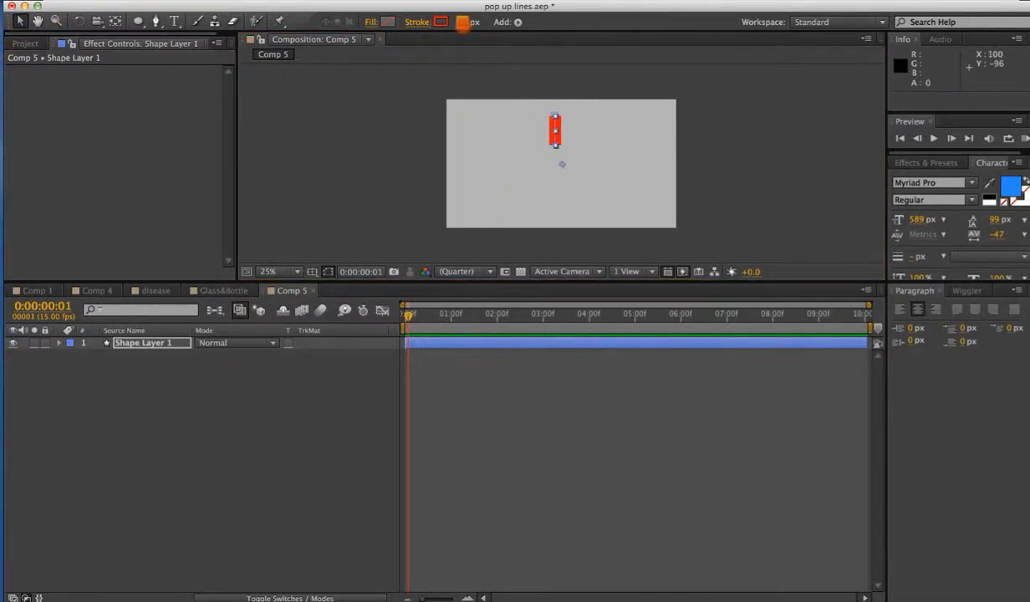
pyautogui.moveTo(462, 23); pyautogui.dragTo(472, 27)
# Move the layer's anchor point onto the line with the Pan Behind tool, then deselect.
pyautogui.click(116, 21)
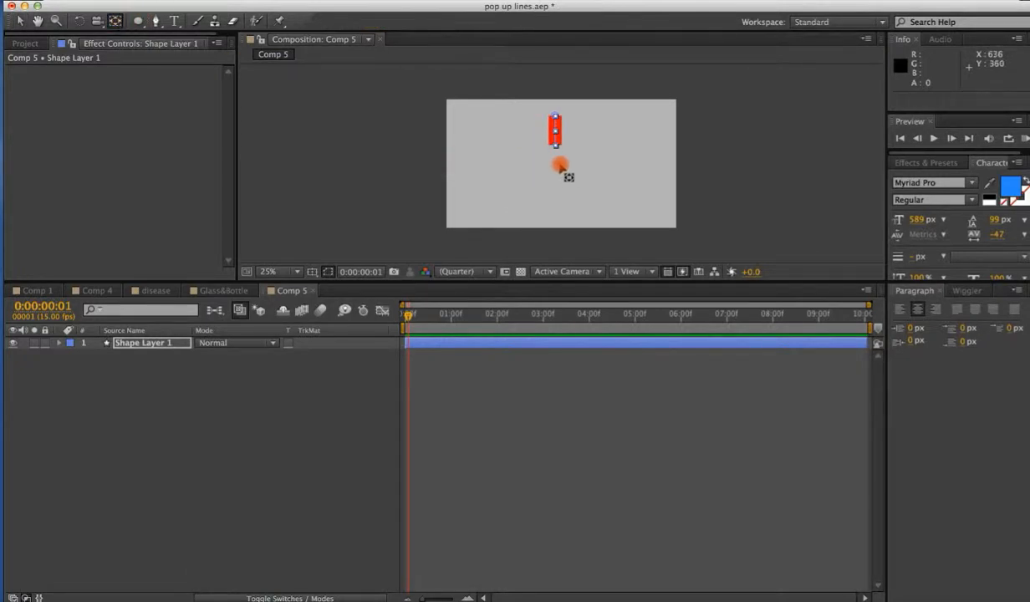
pyautogui.moveTo(560, 165); pyautogui.dragTo(553, 142)
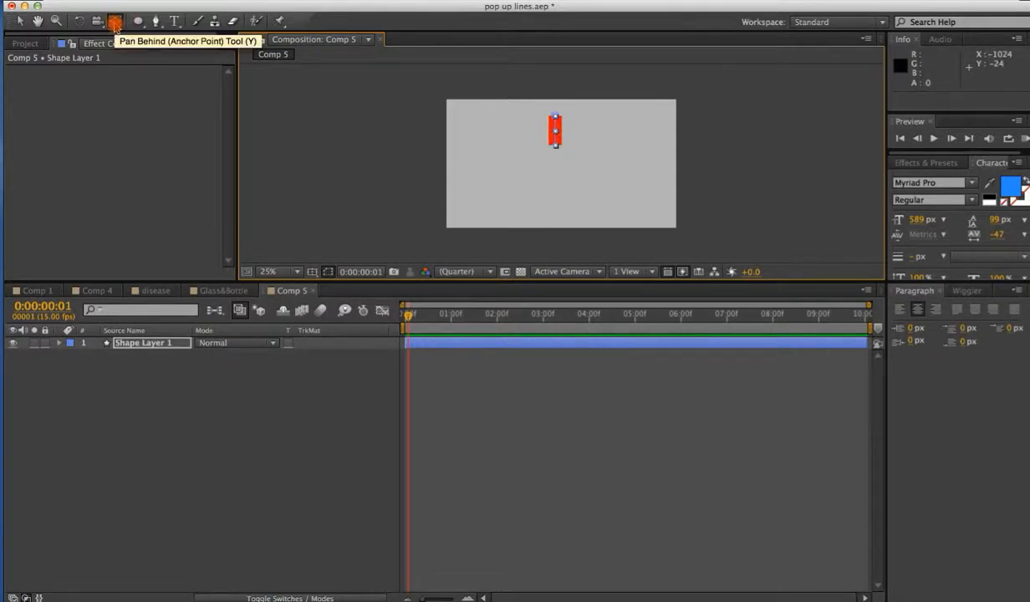
pyautogui.click(18, 20)
pyautogui.click(361, 406)
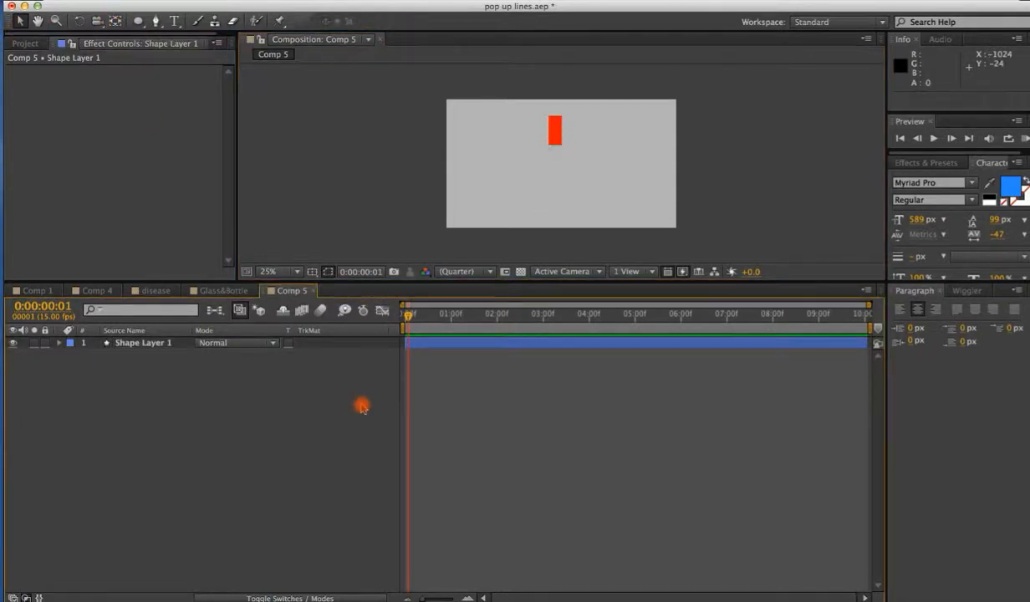
# Expand the shape layer's contents and add a Repeater to it.
pyautogui.click(59, 343)
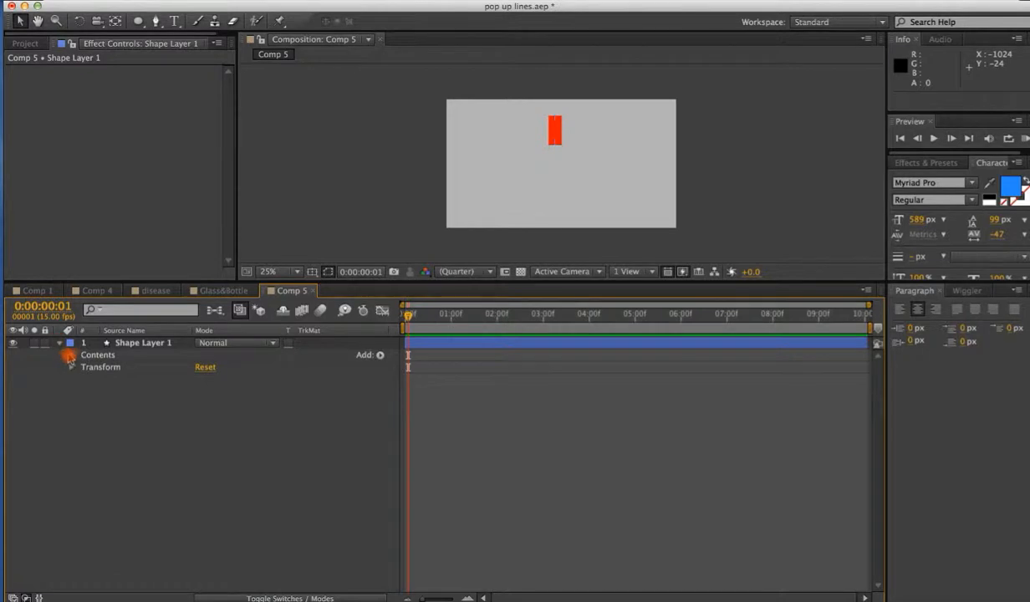
pyautogui.click(72, 355)
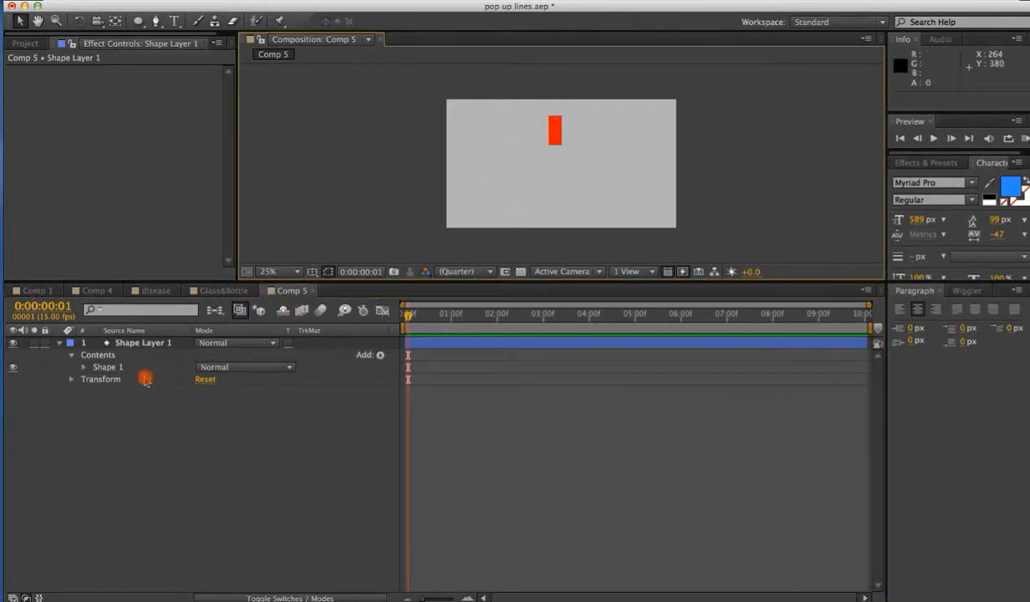
pyautogui.click(138, 342)
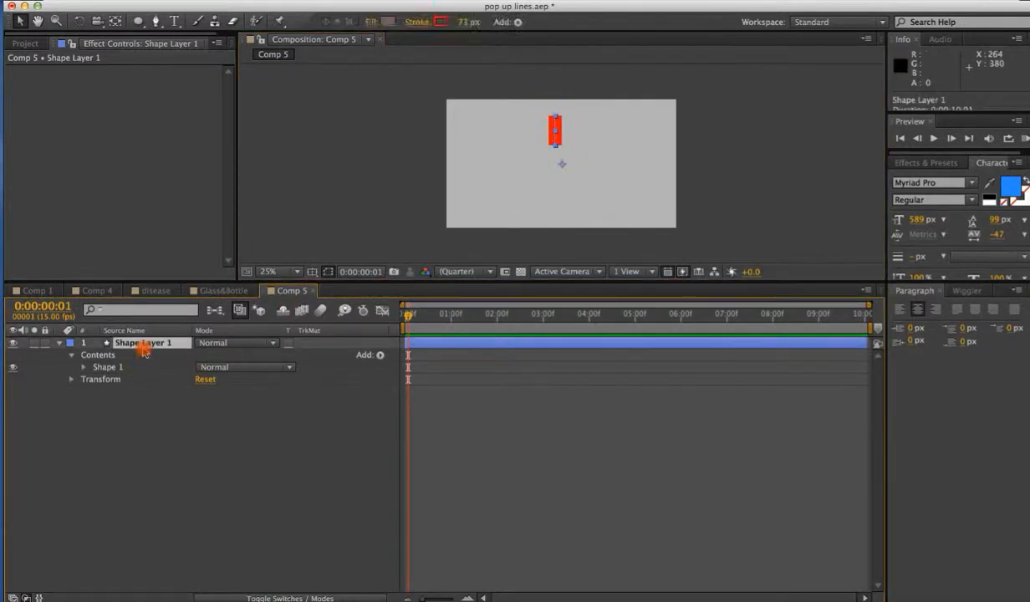
pyautogui.click(517, 23)
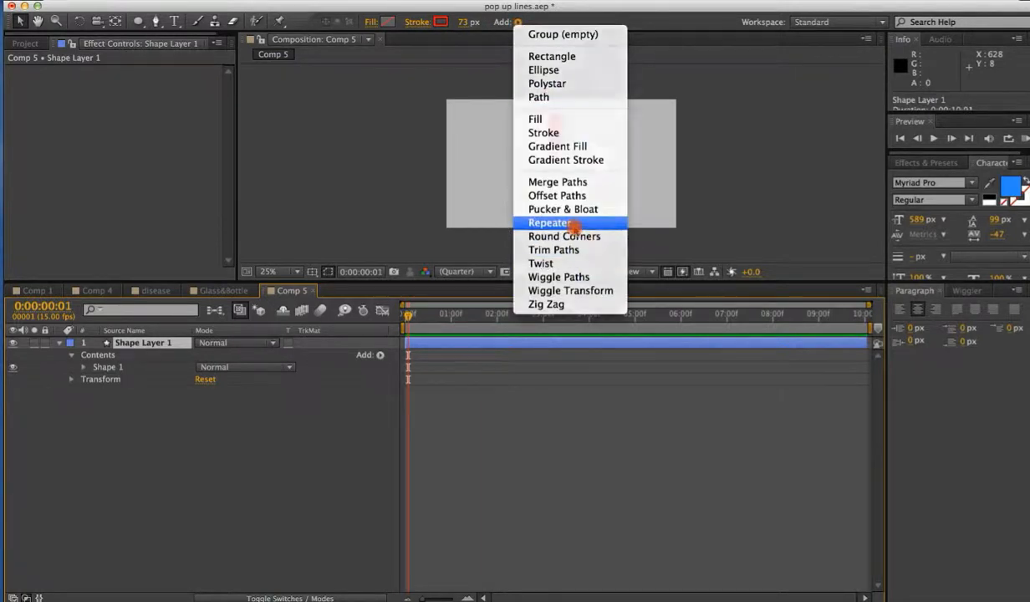
pyautogui.click(562, 222)
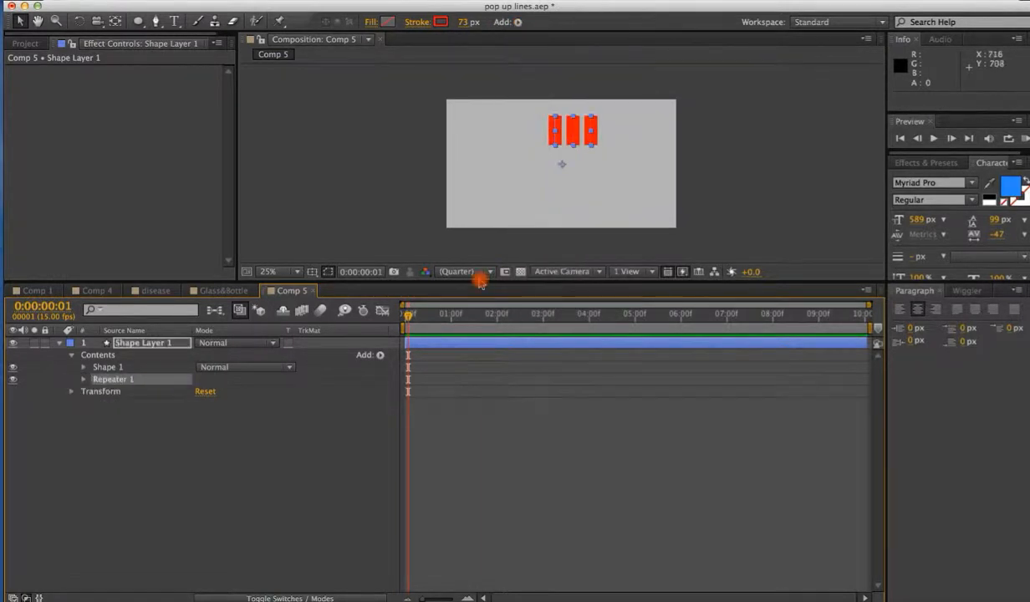
# Set the Repeater's Copies to 10 and expand its Transform: Repeater 1 properties.
pyautogui.click(83, 380)
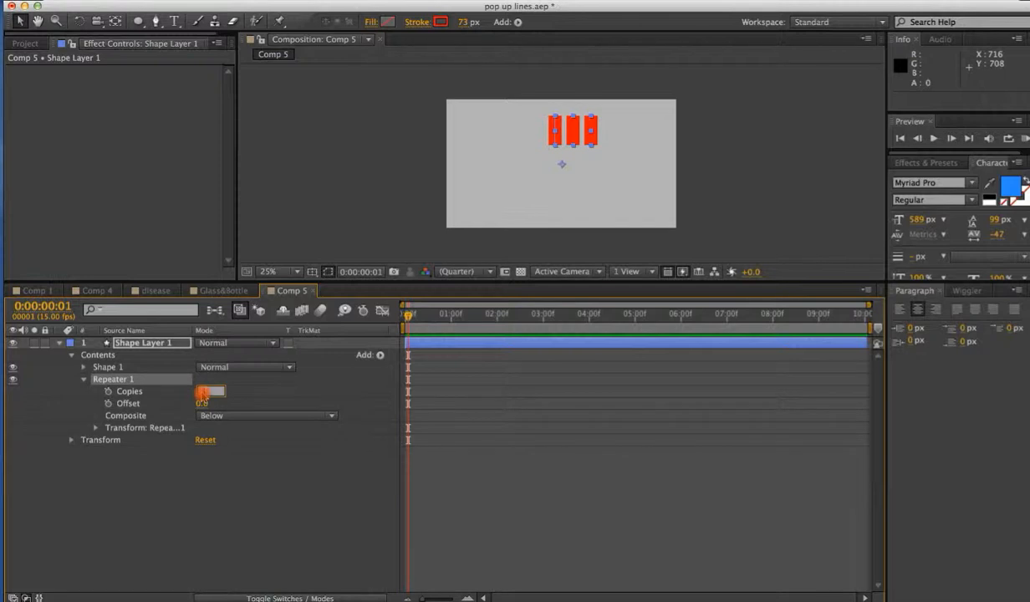
pyautogui.click(230, 491)
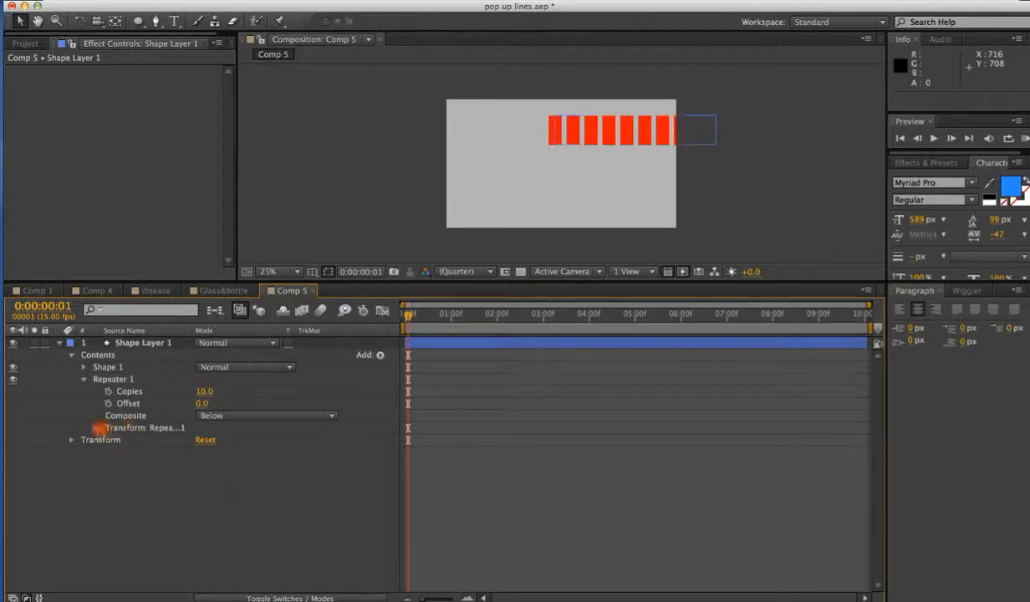
pyautogui.click(95, 428)
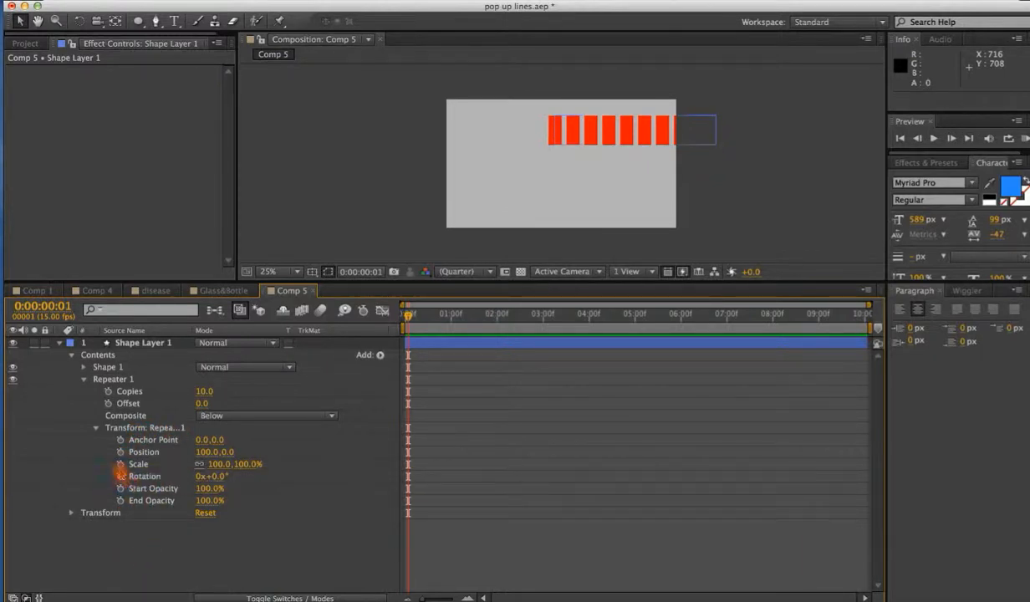
# Set the Repeater's Position to 0,0 and its Rotation to 36°.
pyautogui.click(203, 452)
pyautogui.write('0')
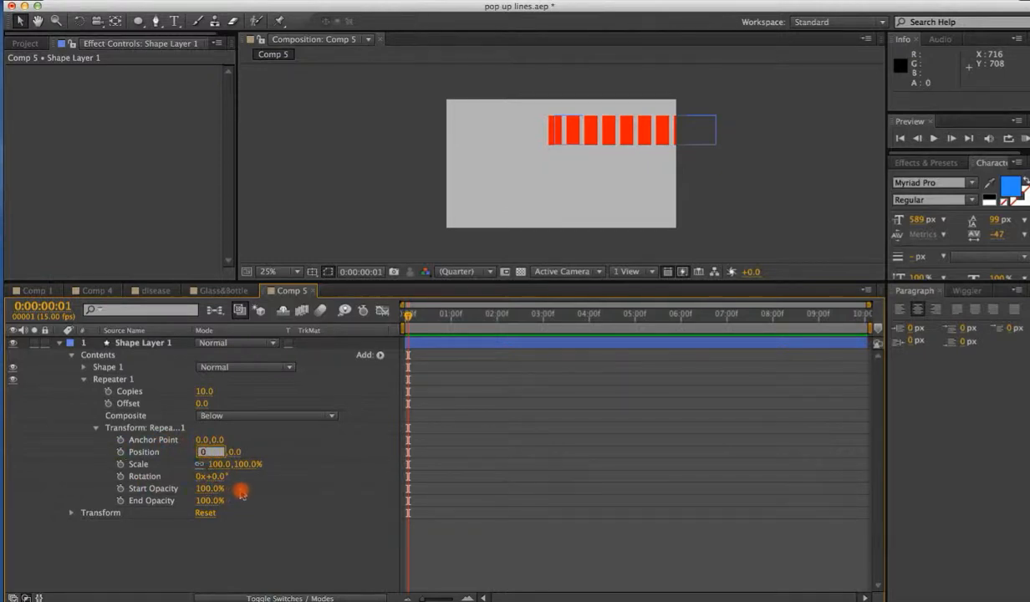
pyautogui.press('Return')
pyautogui.click(217, 476)
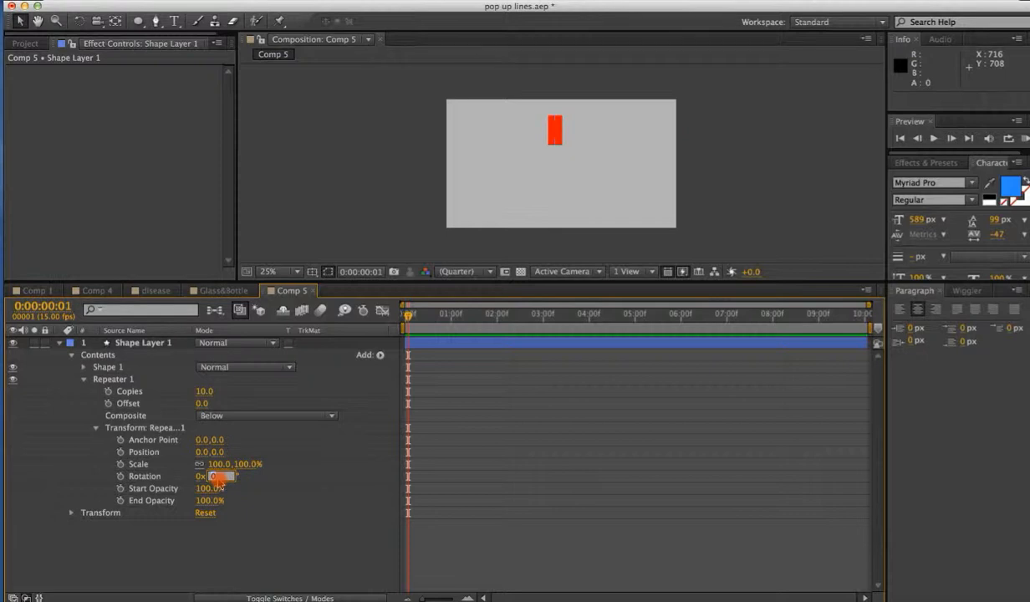
pyautogui.write('36')
pyautogui.press('Return')
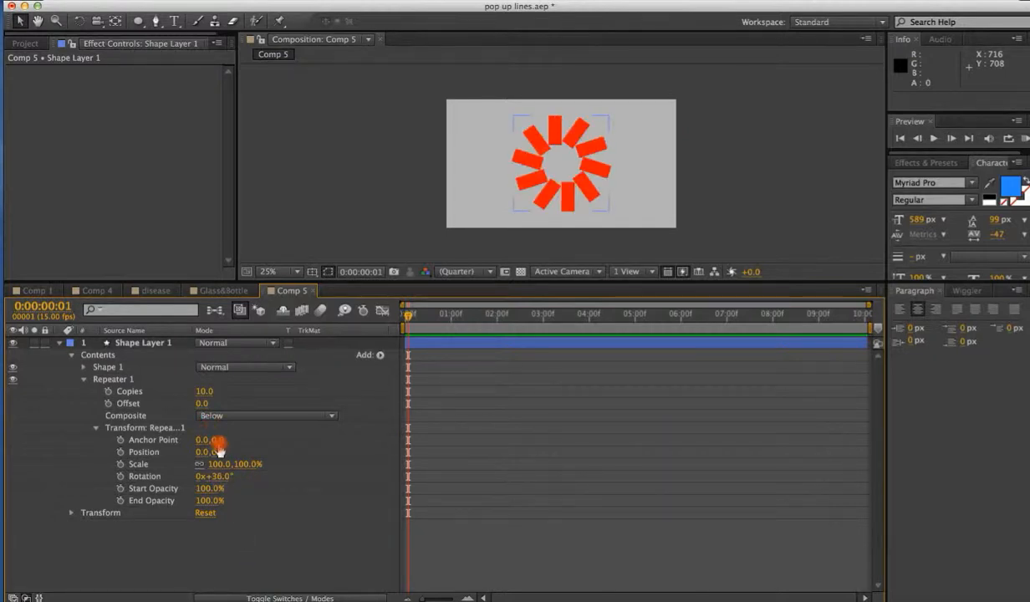
# Offset the Repeater's Anchor Point to -7,74 to spread the copies into a ring, and set the stroke width to 16 px.
pyautogui.moveTo(213, 438); pyautogui.dragTo(271, 430)
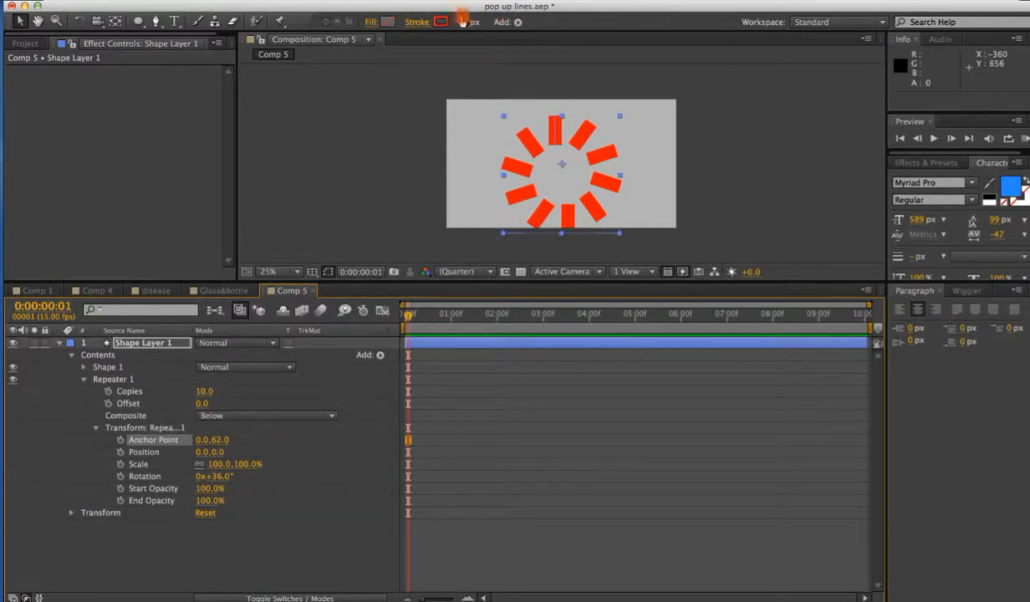
pyautogui.moveTo(447, 25); pyautogui.dragTo(432, 28)
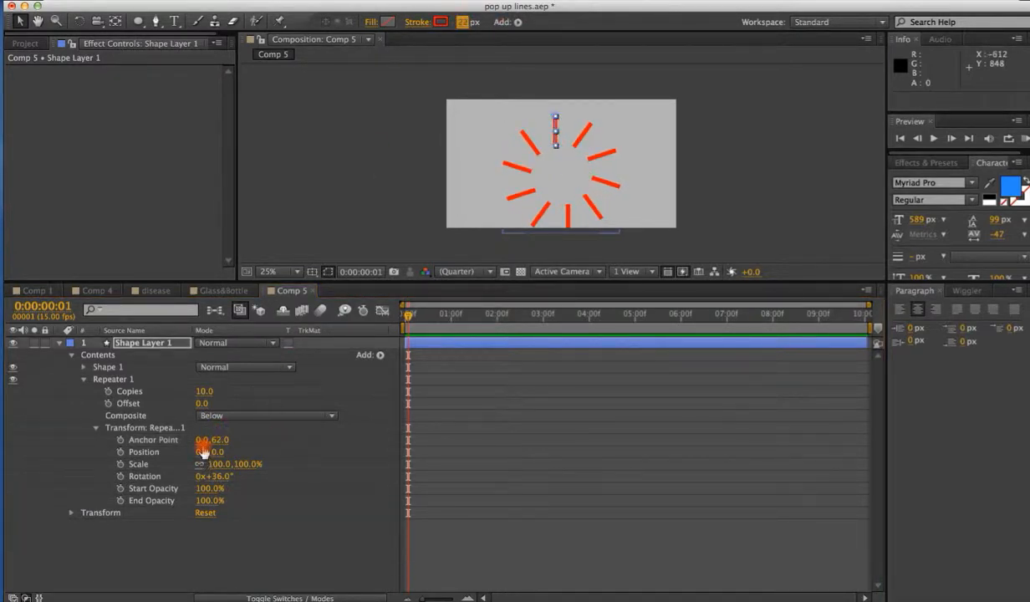
pyautogui.moveTo(199, 439); pyautogui.dragTo(223, 440)
pyautogui.moveTo(216, 443); pyautogui.dragTo(223, 444)
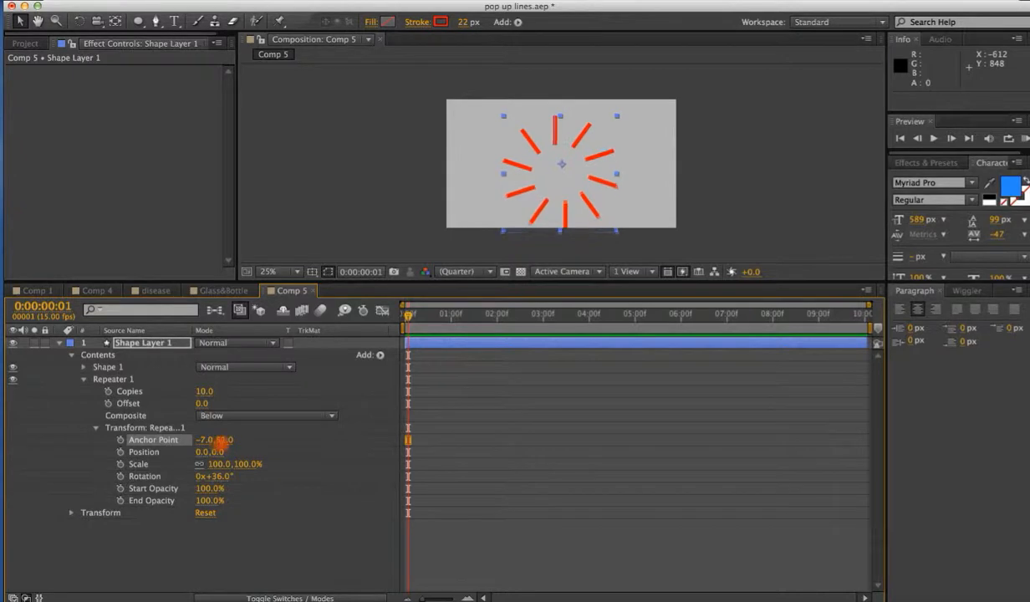
pyautogui.moveTo(602, 160); pyautogui.dragTo(602, 151)
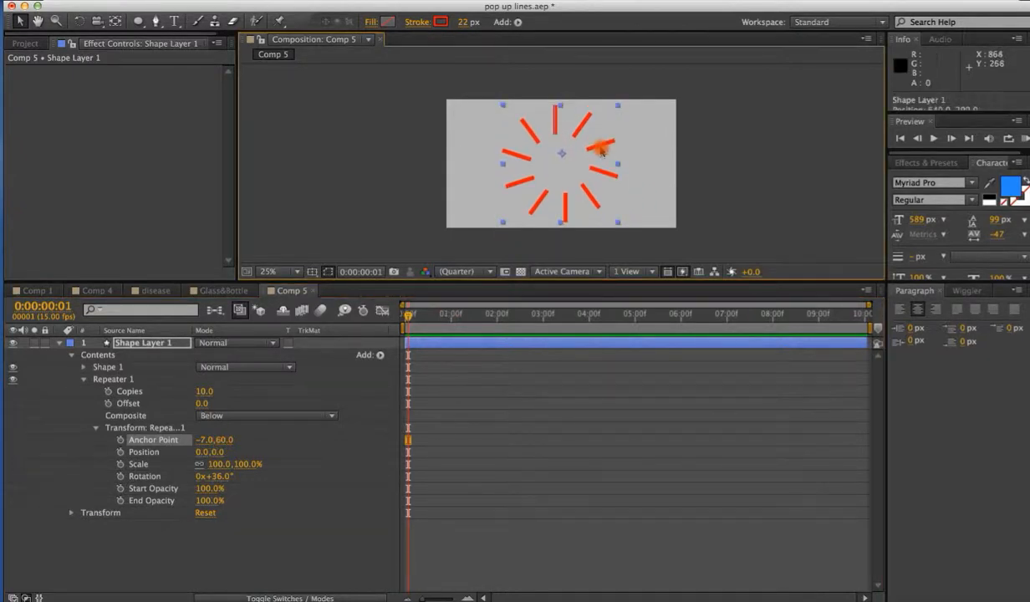
pyautogui.moveTo(468, 23); pyautogui.dragTo(460, 24)
pyautogui.click(278, 558)
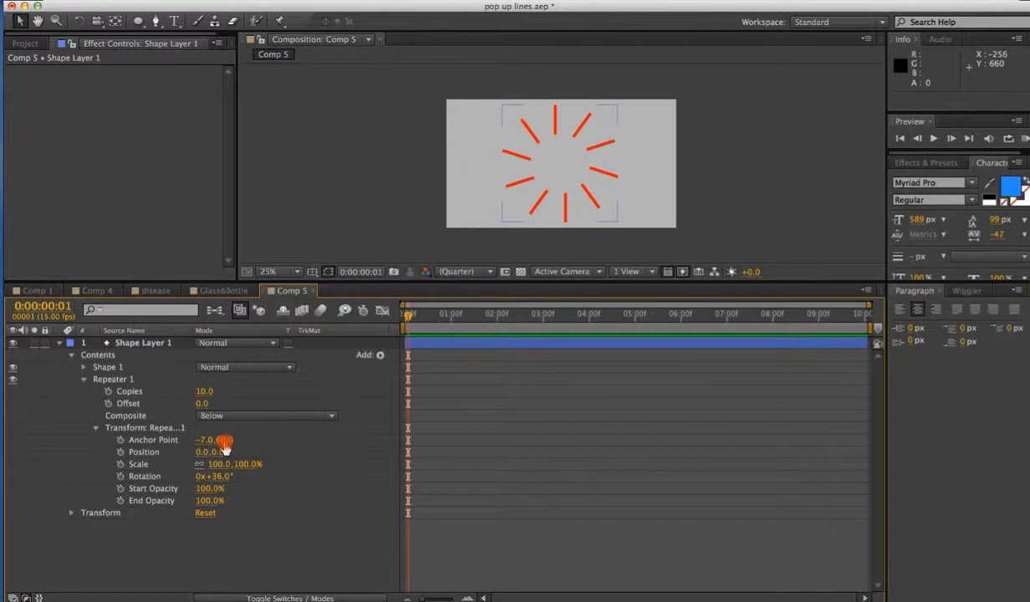
pyautogui.moveTo(224, 440); pyautogui.dragTo(231, 441)
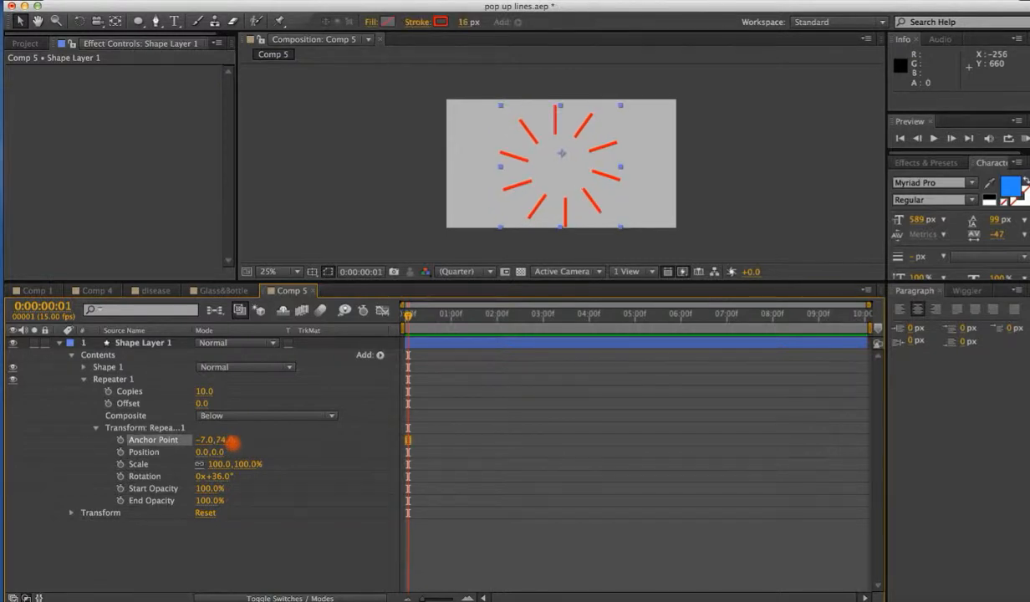
# Add Trim Paths to the shape layer's contents and expand its properties.
pyautogui.click(379, 354)
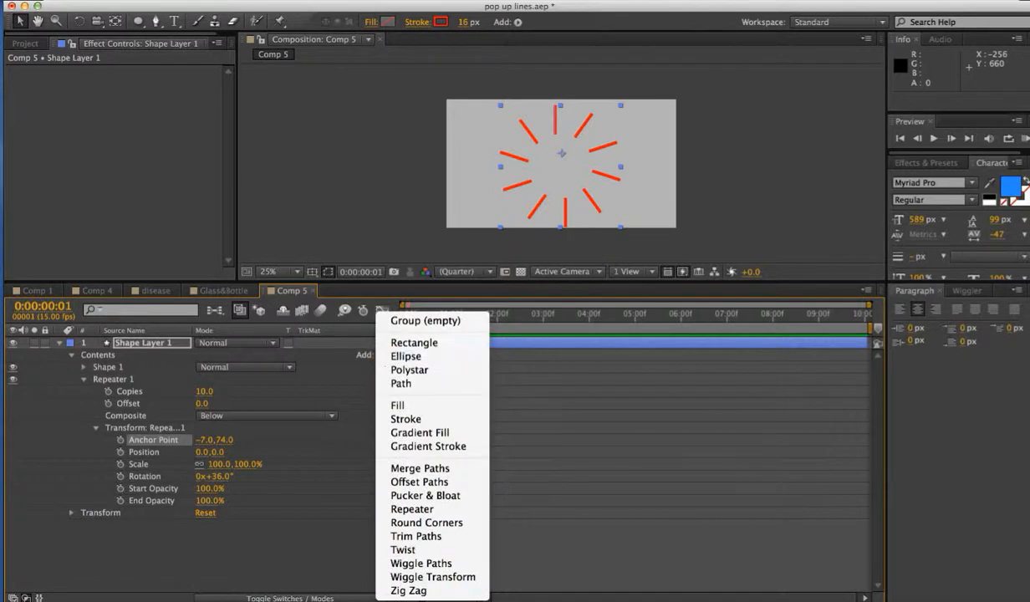
pyautogui.click(435, 536)
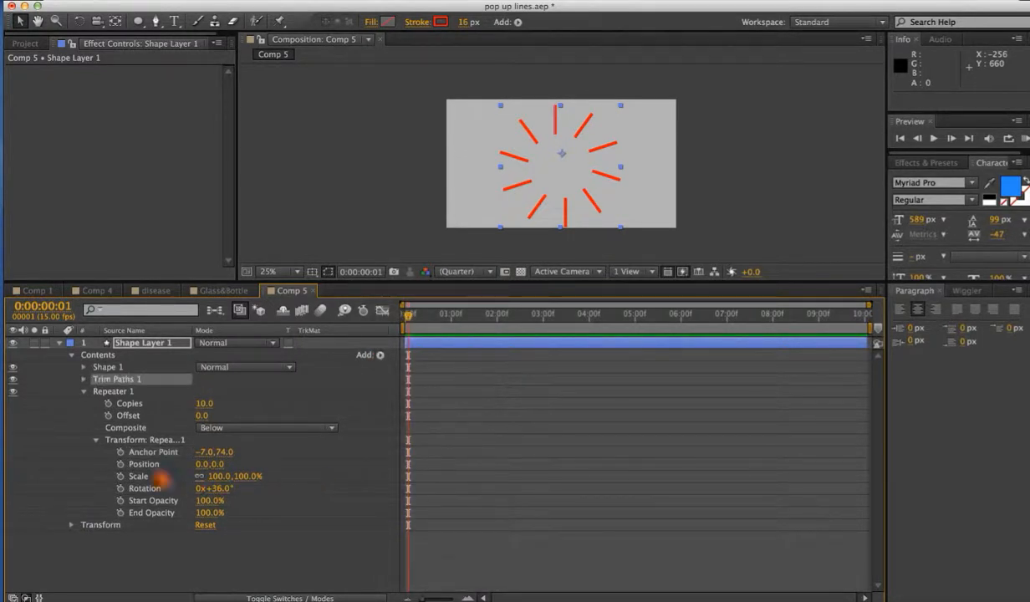
pyautogui.click(83, 391)
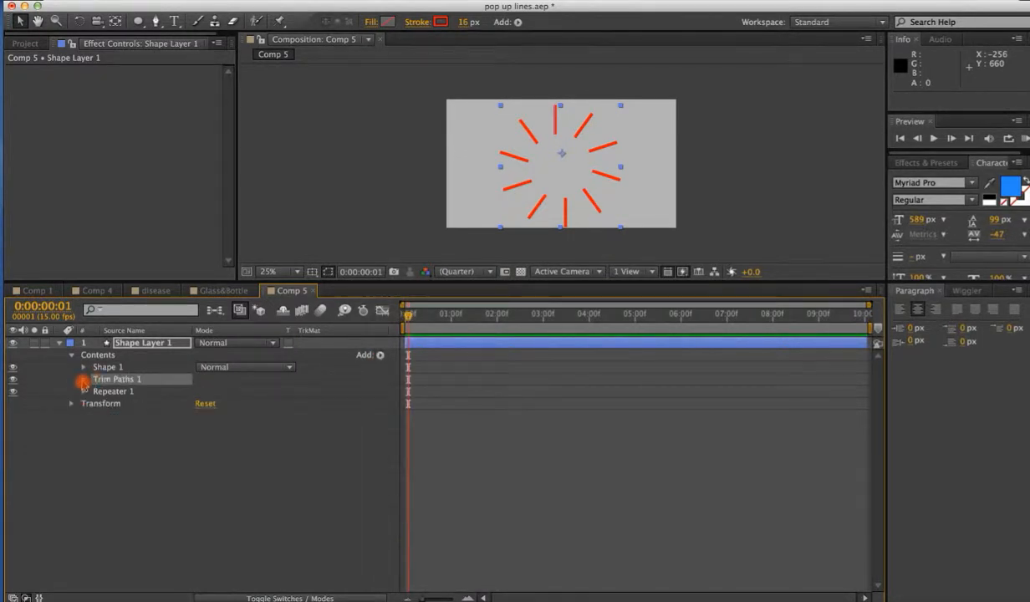
pyautogui.click(84, 378)
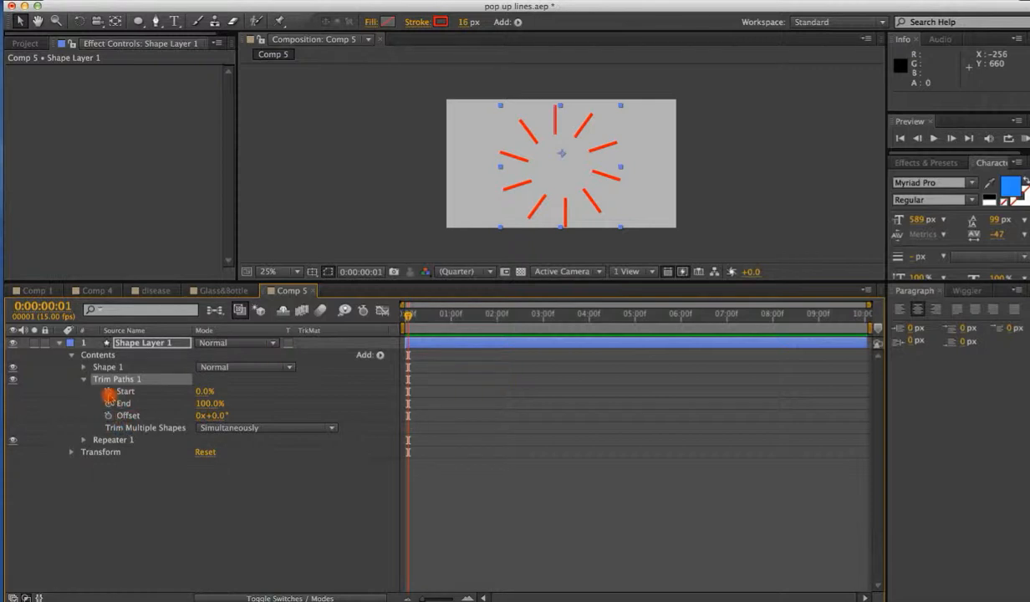
# Turn on keyframing for the Trim Paths Start and End at the first frame.
pyautogui.click(108, 391)
pyautogui.click(108, 404)
pyautogui.moveTo(221, 402); pyautogui.dragTo(126, 415)
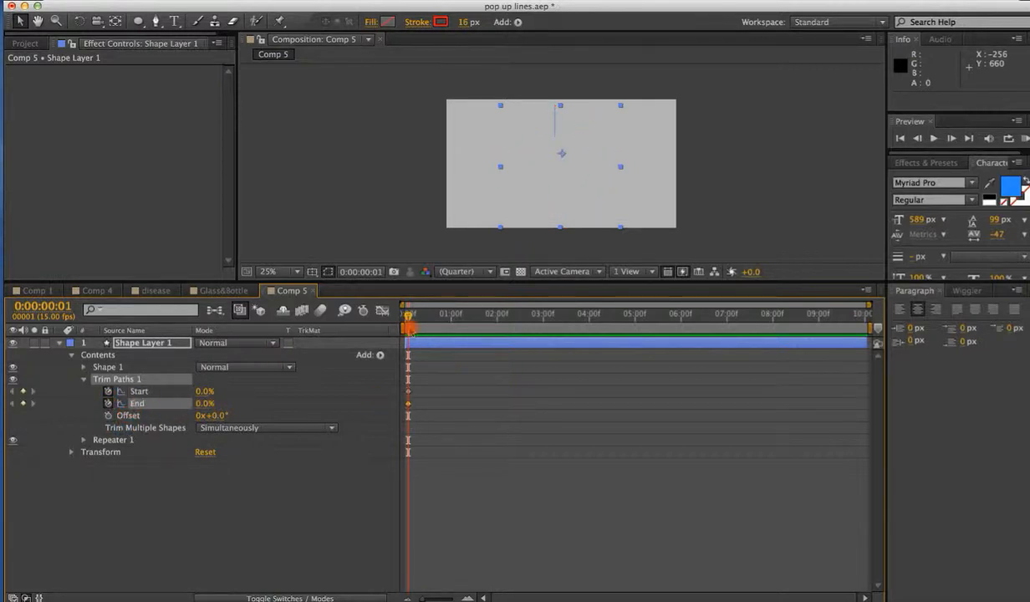
pyautogui.moveTo(409, 321); pyautogui.dragTo(421, 320)
pyautogui.moveTo(200, 391); pyautogui.dragTo(87, 392)
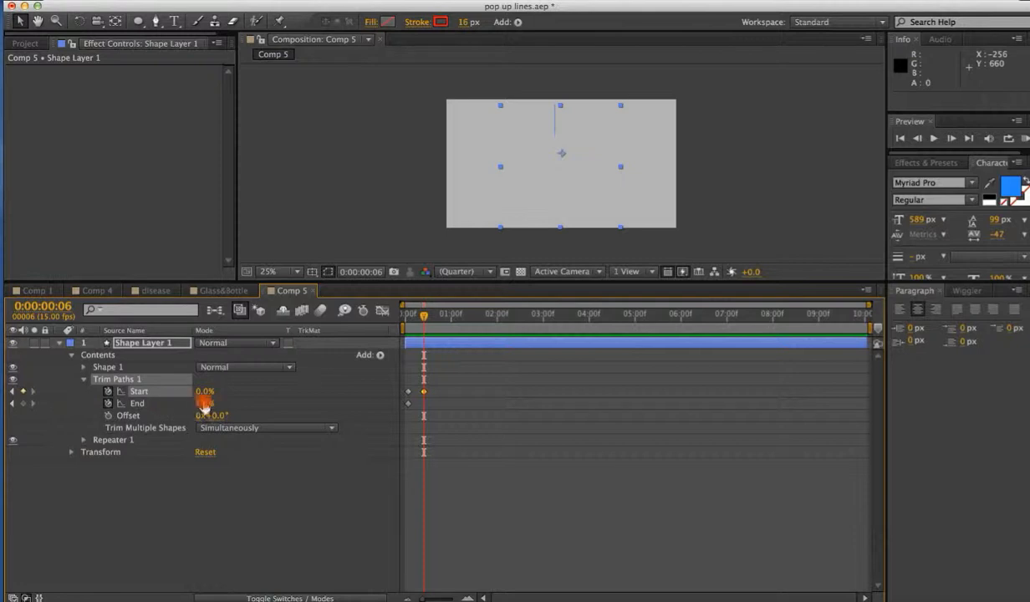
pyautogui.click(424, 398)
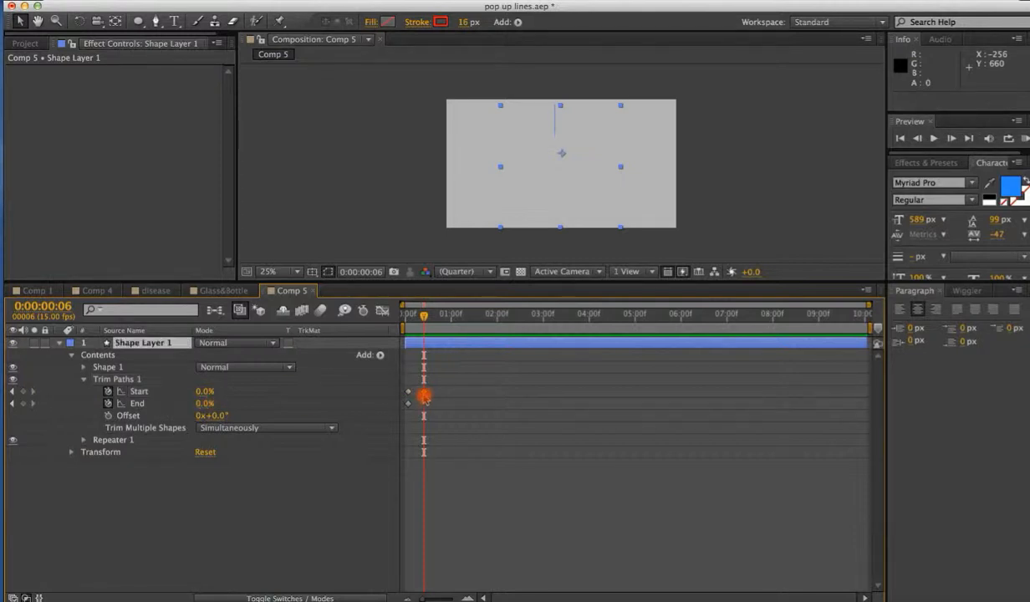
pyautogui.moveTo(424, 316); pyautogui.dragTo(409, 321)
pyautogui.click(408, 392)
pyautogui.keyDown('shift'); pyautogui.click(408, 403); pyautogui.keyUp('shift')
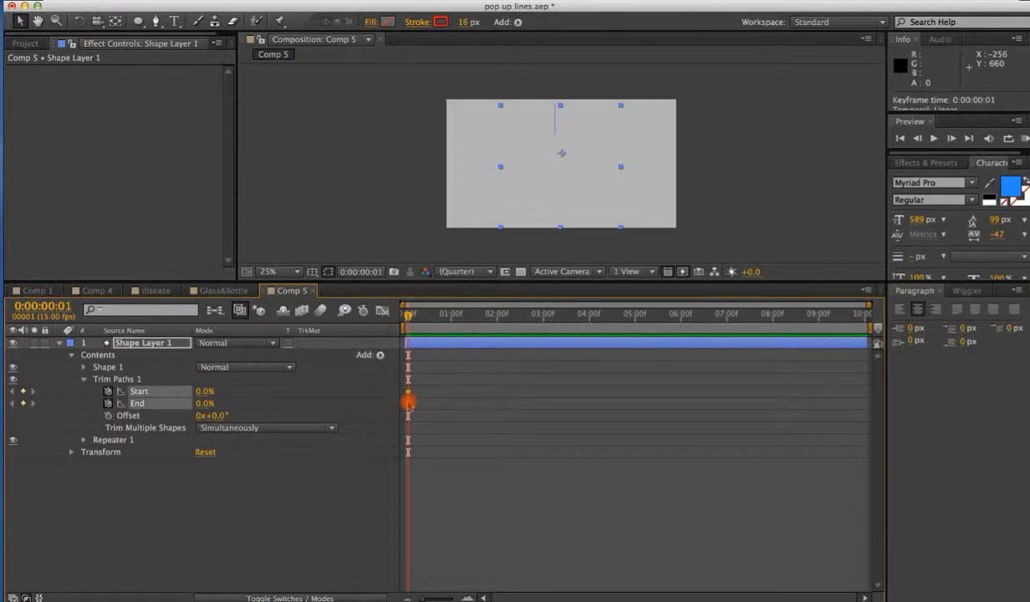
# Set both Trim Paths Start and End to 100% on the first frame.
pyautogui.moveTo(209, 390); pyautogui.dragTo(328, 383)
pyautogui.moveTo(416, 314); pyautogui.dragTo(452, 312)
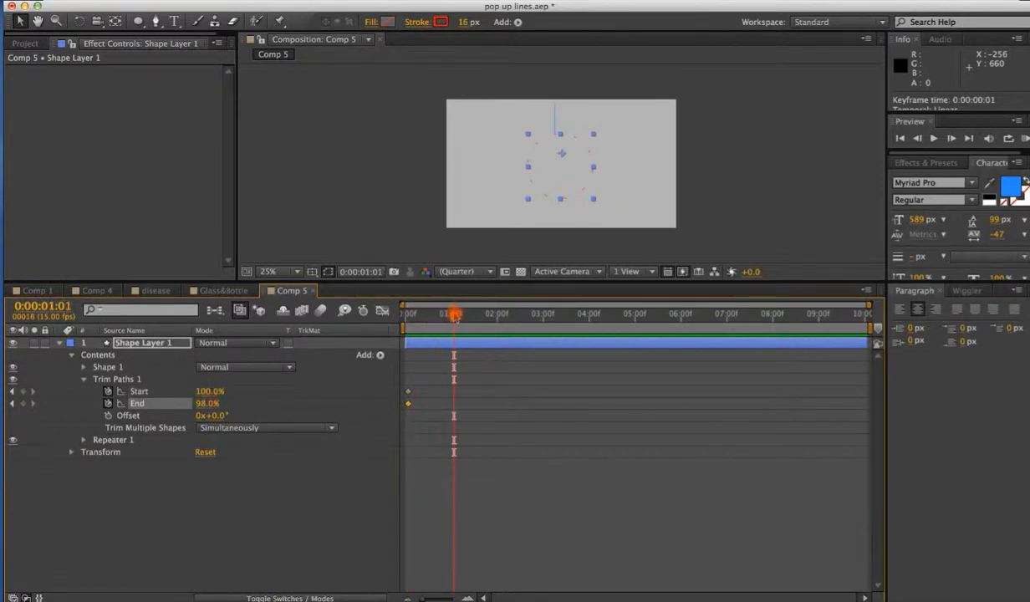
pyautogui.moveTo(454, 315); pyautogui.dragTo(408, 332)
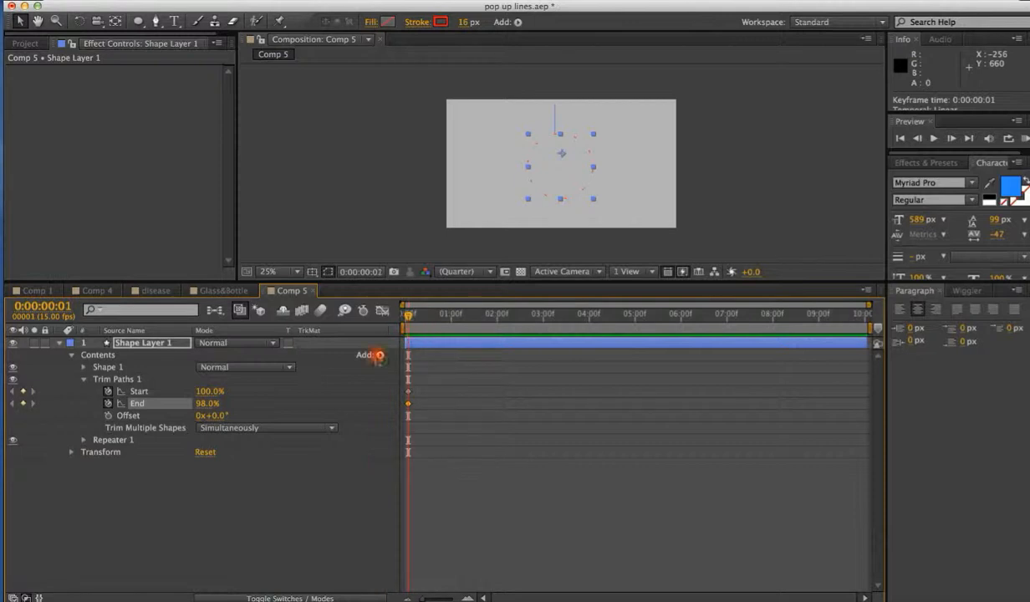
pyautogui.moveTo(211, 406); pyautogui.dragTo(235, 406)
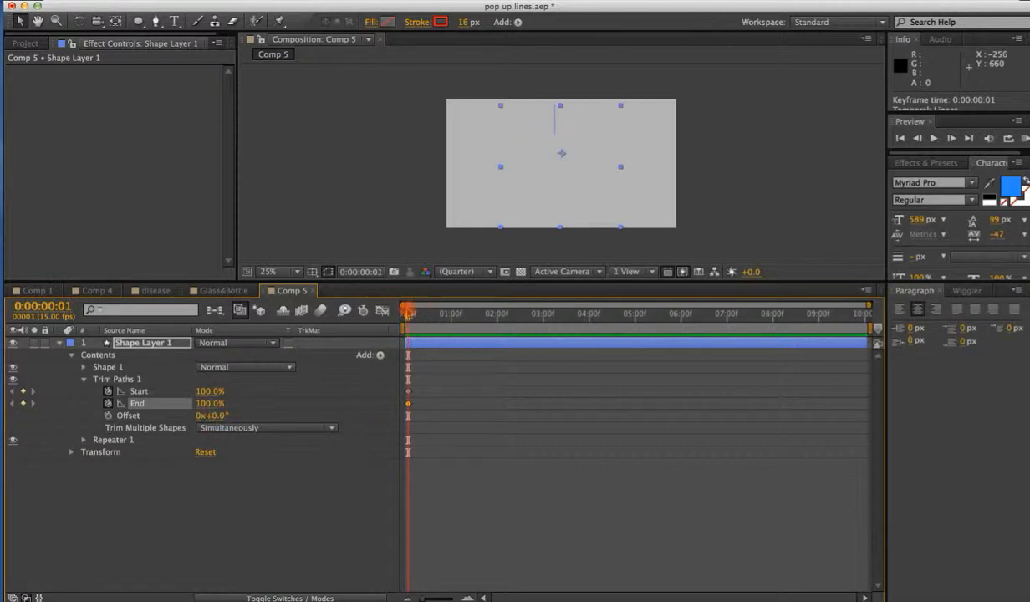
# At 1:05, set Trim Paths End and Start to 0%.
pyautogui.moveTo(423, 314); pyautogui.dragTo(466, 314)
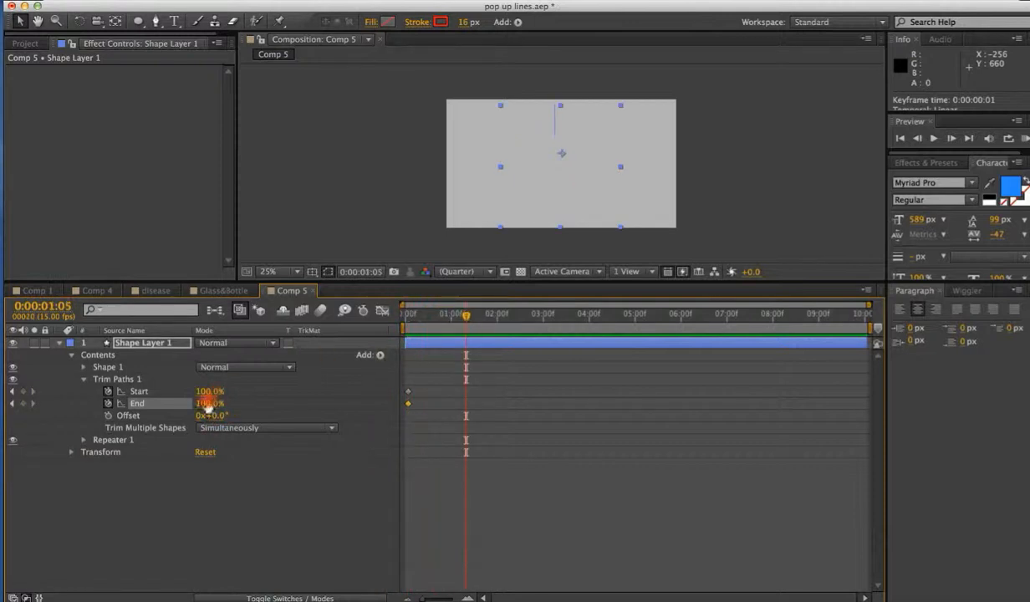
pyautogui.click(158, 393)
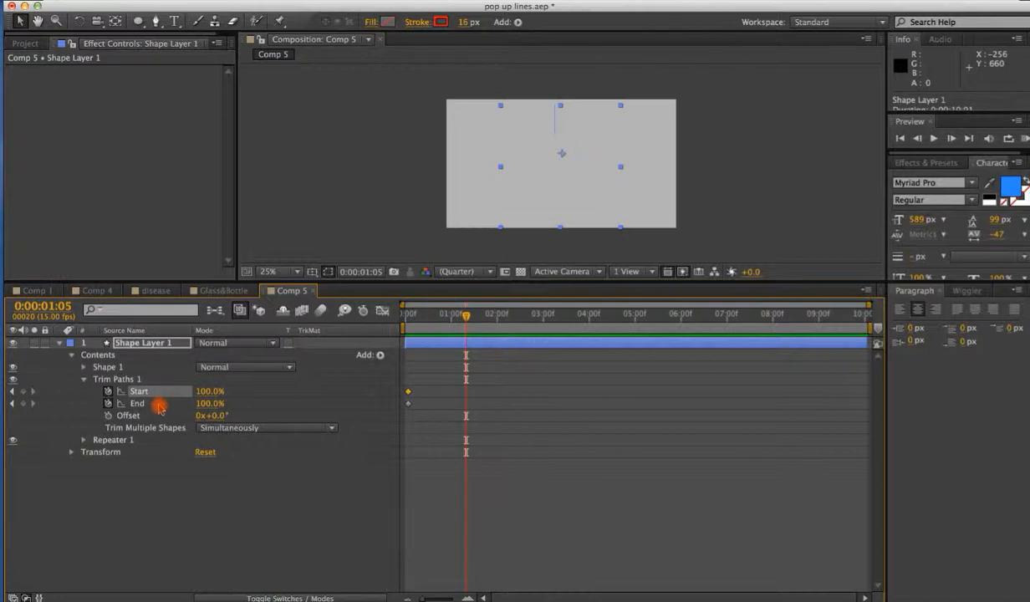
pyautogui.keyDown('shift'); pyautogui.click(159, 404); pyautogui.keyUp('shift')
pyautogui.moveTo(210, 405); pyautogui.dragTo(62, 418)
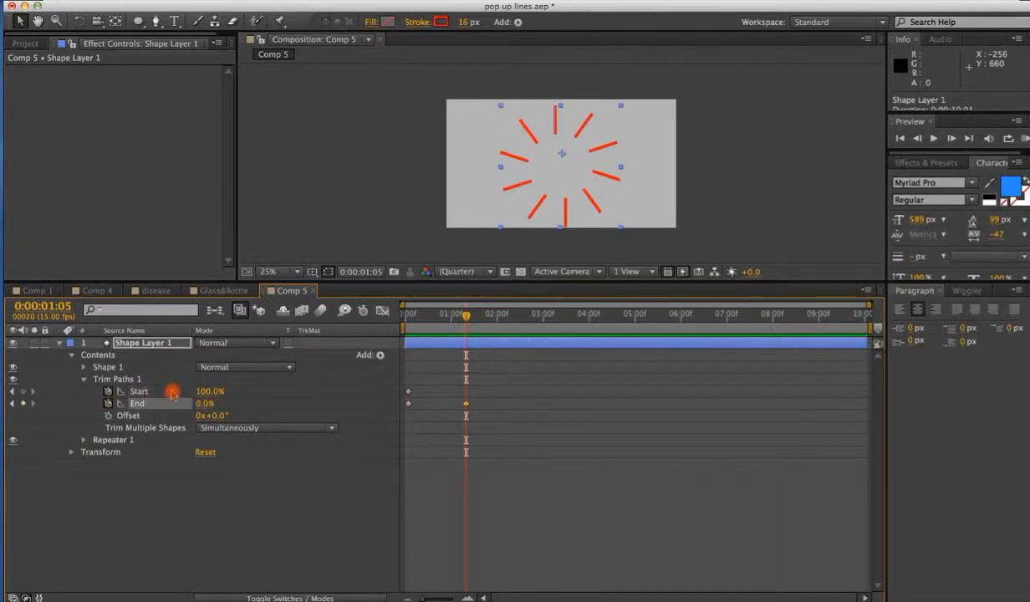
pyautogui.moveTo(202, 390); pyautogui.dragTo(56, 403)
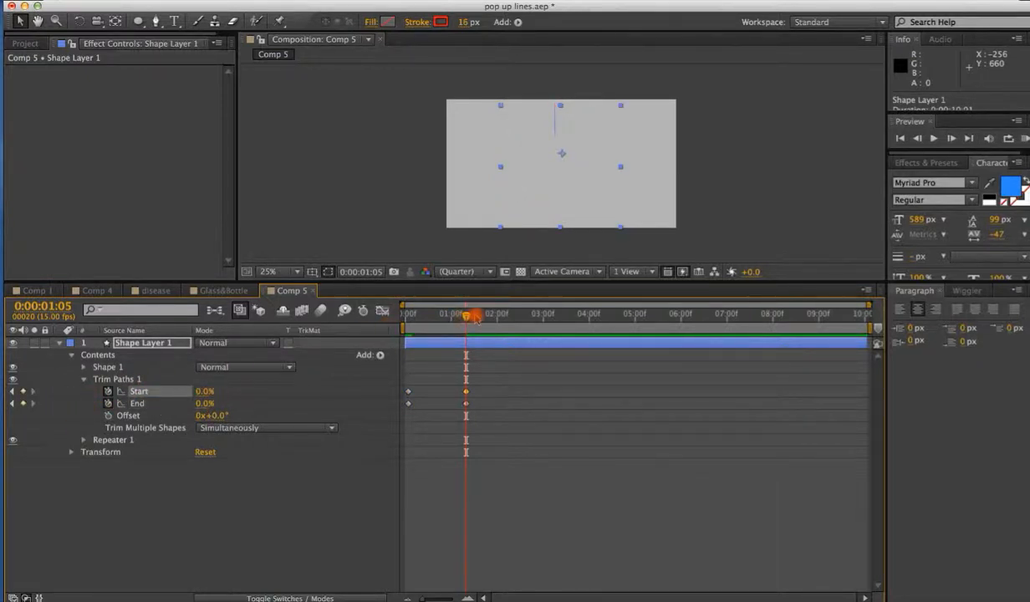
# Preview the trim animation from the start.
pyautogui.moveTo(475, 317); pyautogui.dragTo(375, 316)
pyautogui.press('space')
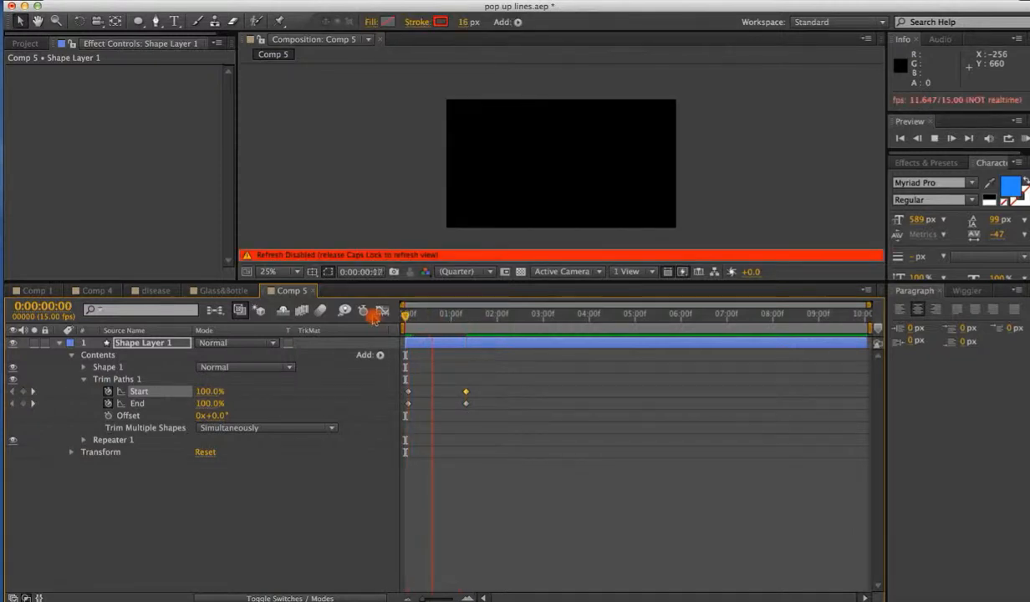
pyautogui.press('space')
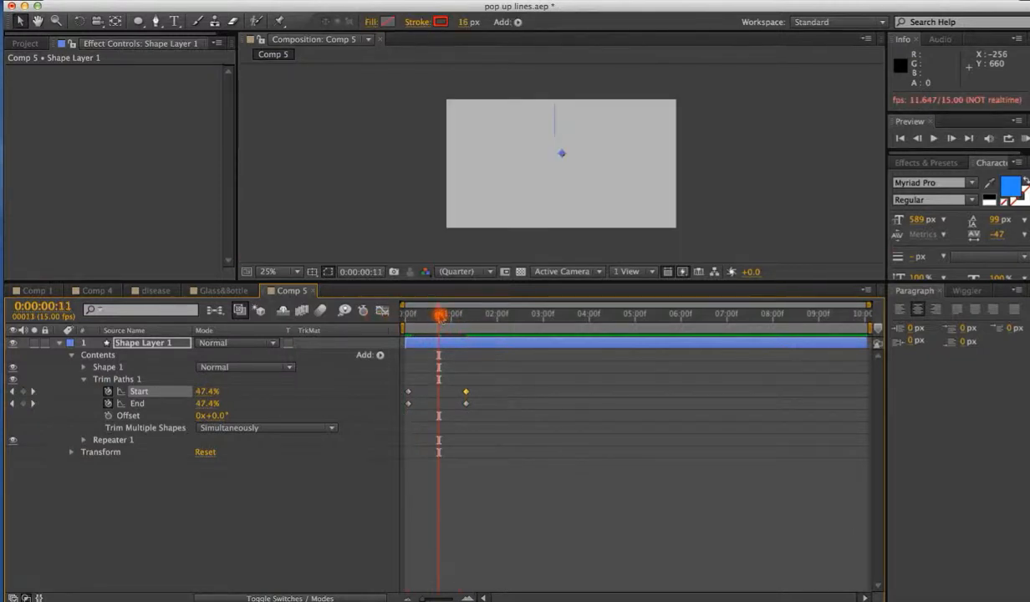
pyautogui.moveTo(441, 316); pyautogui.dragTo(447, 316)
pyautogui.click(476, 457)
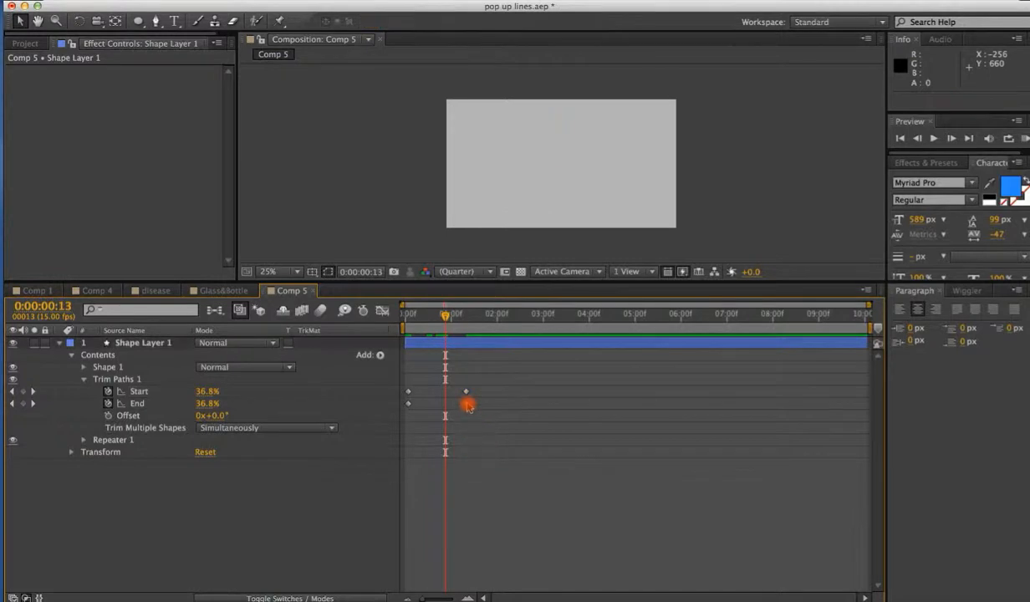
# Move Start's closing keyframe earlier to frame 13 and apply Easy Ease to the Trim Paths keyframes.
pyautogui.moveTo(465, 395); pyautogui.dragTo(412, 393)
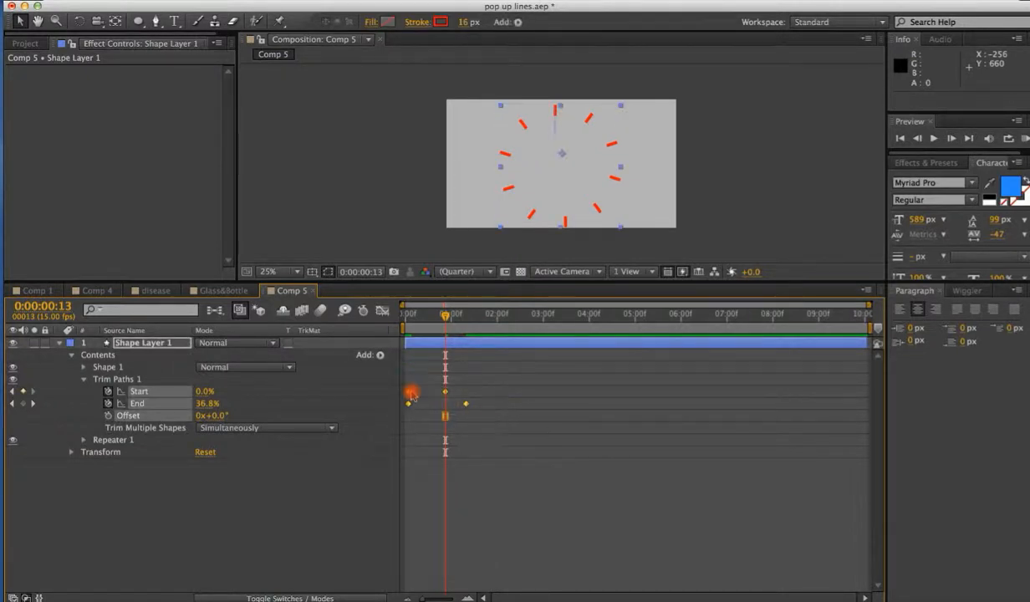
pyautogui.rightClick(409, 394)
pyautogui.moveTo(535, 541)
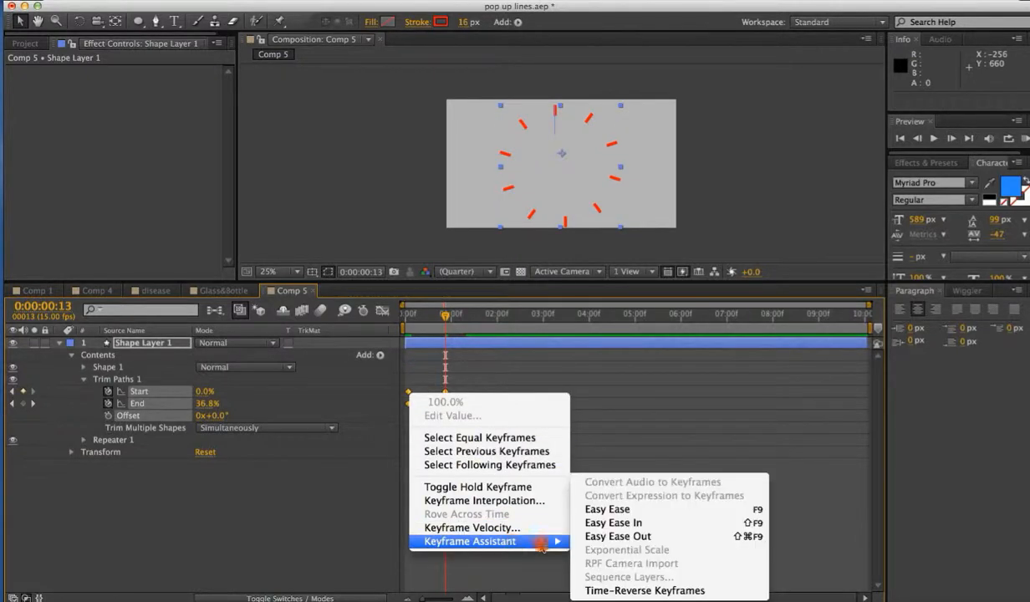
pyautogui.click(625, 510)
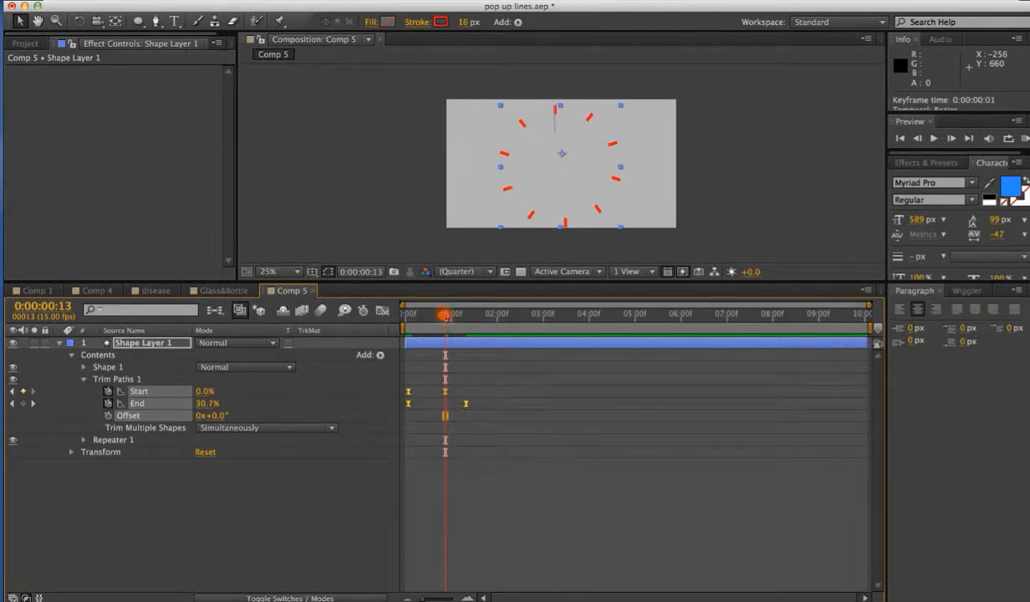
# Tighten the timing by sliding the Start and End closing keyframes earlier.
pyautogui.press('KP_0')
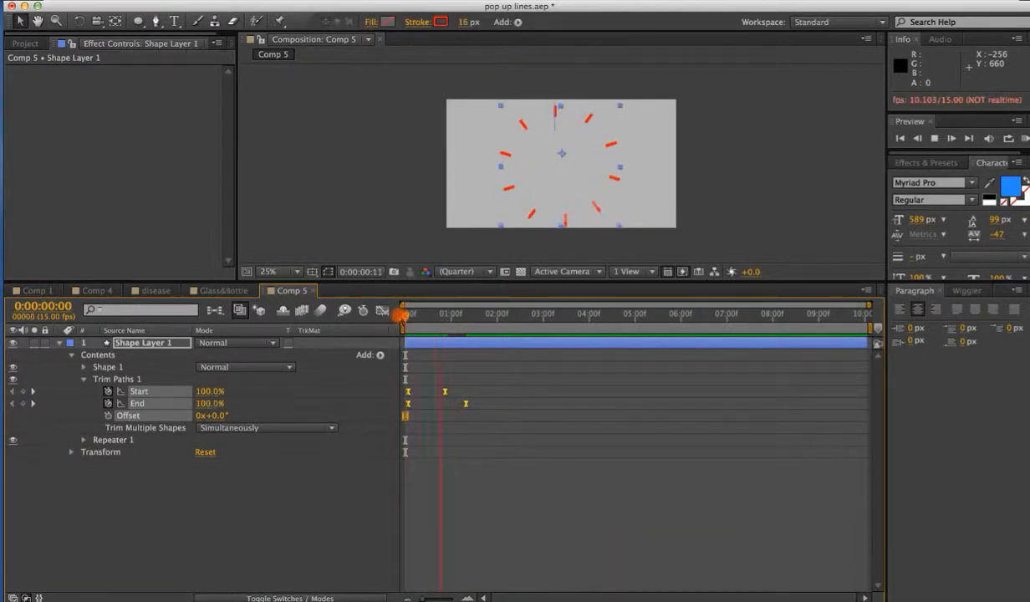
pyautogui.press('space')
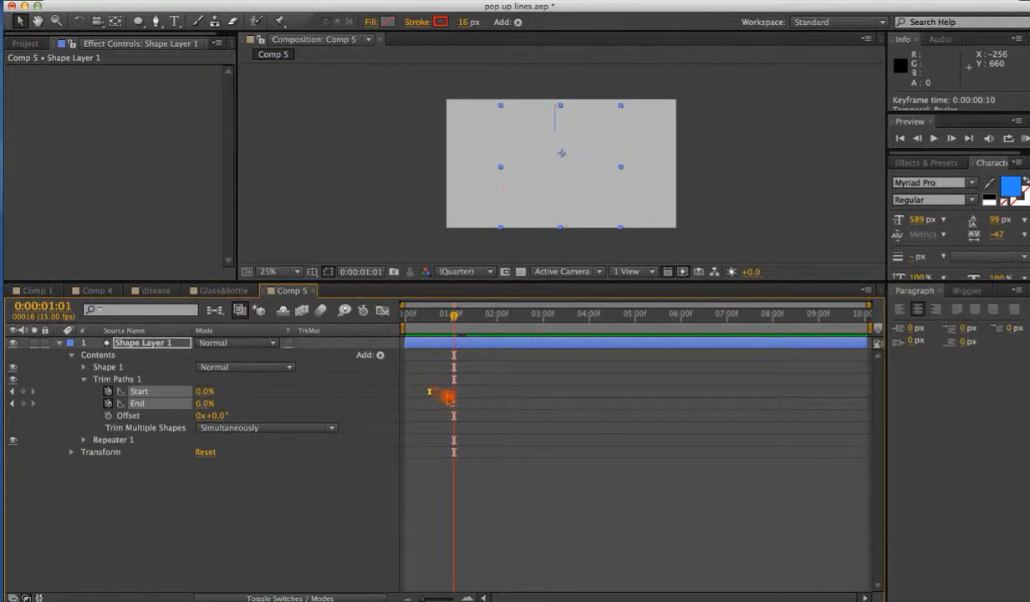
pyautogui.click(443, 491)
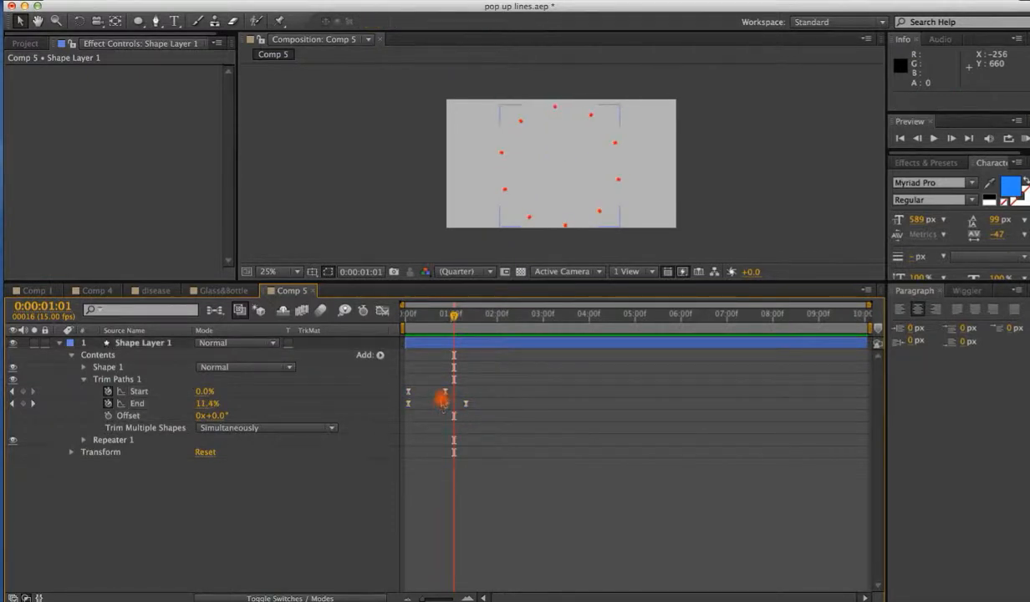
pyautogui.moveTo(445, 392)
pyautogui.mouseDown()
pyautogui.moveTo(430, 393)
pyautogui.moveTo(439, 407)
pyautogui.mouseUp()
# Preview the pop-up lines animation from the beginning.
pyautogui.moveTo(452, 316); pyautogui.dragTo(373, 325)
pyautogui.press('space')
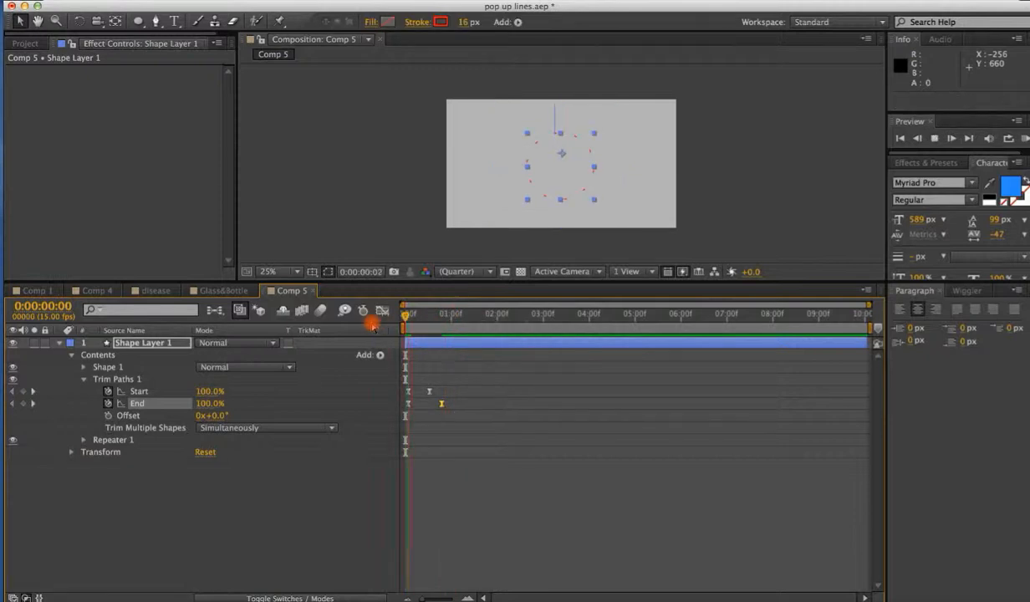
pyautogui.click(447, 465)
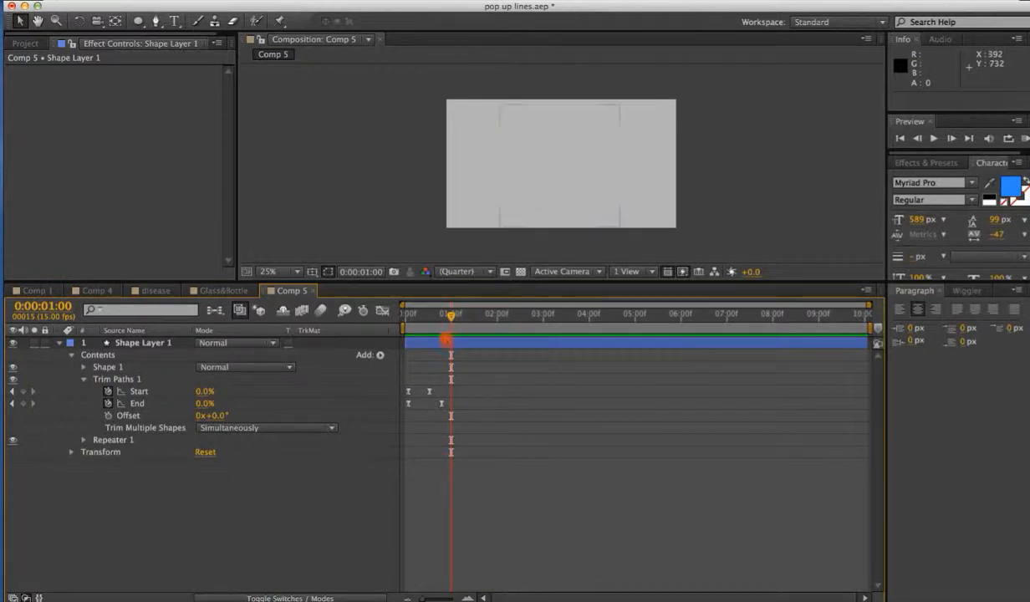
# Collapse Shape Layer 1 and trim its out point to end at 0:00:01:02.
pyautogui.click(59, 343)
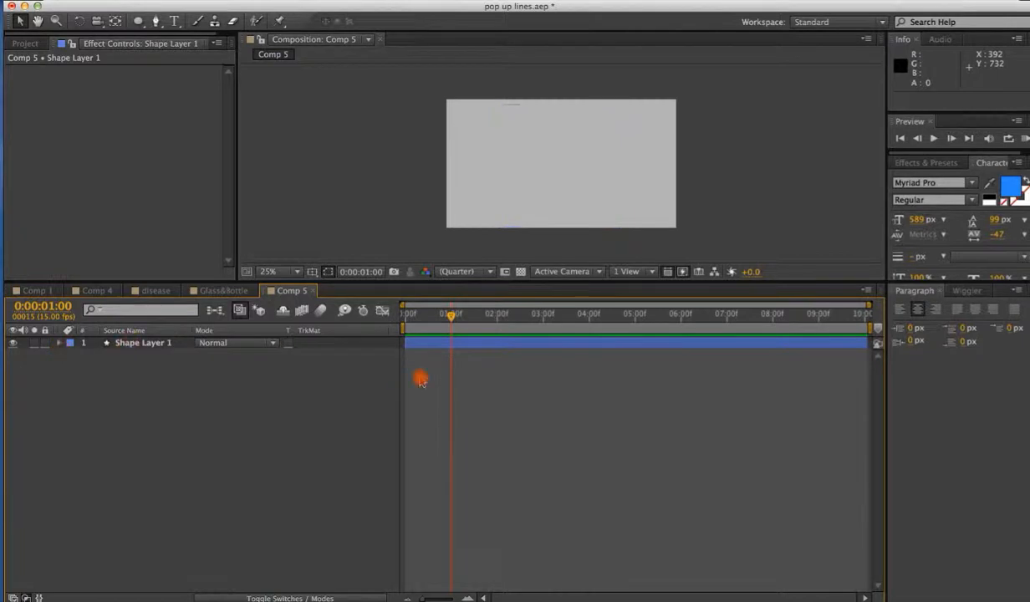
pyautogui.moveTo(448, 324)
pyautogui.mouseDown()
pyautogui.moveTo(418, 319)
pyautogui.moveTo(454, 319)
pyautogui.mouseUp()
pyautogui.click(383, 252)
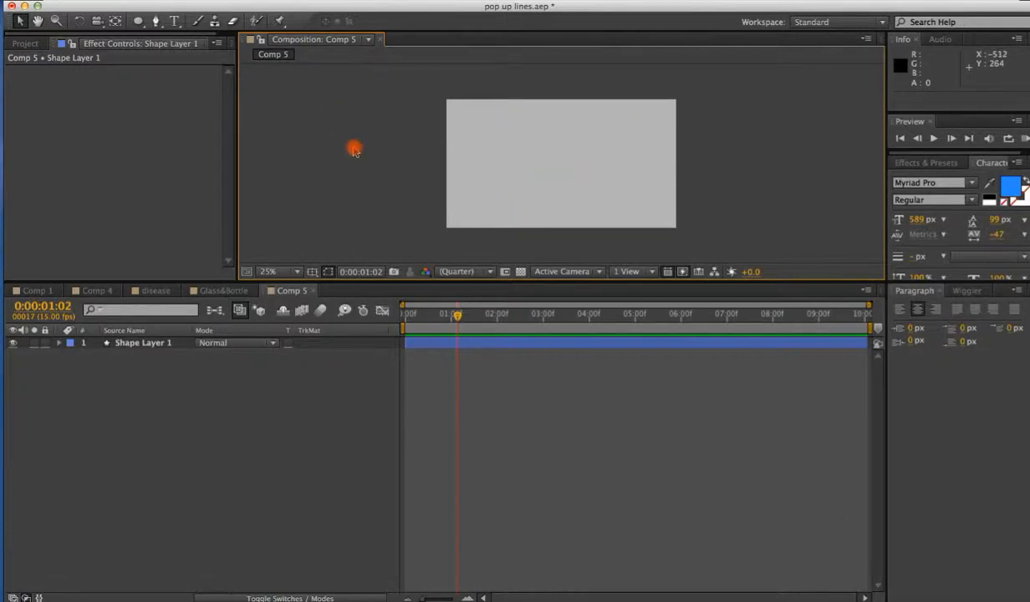
pyautogui.click(455, 341)
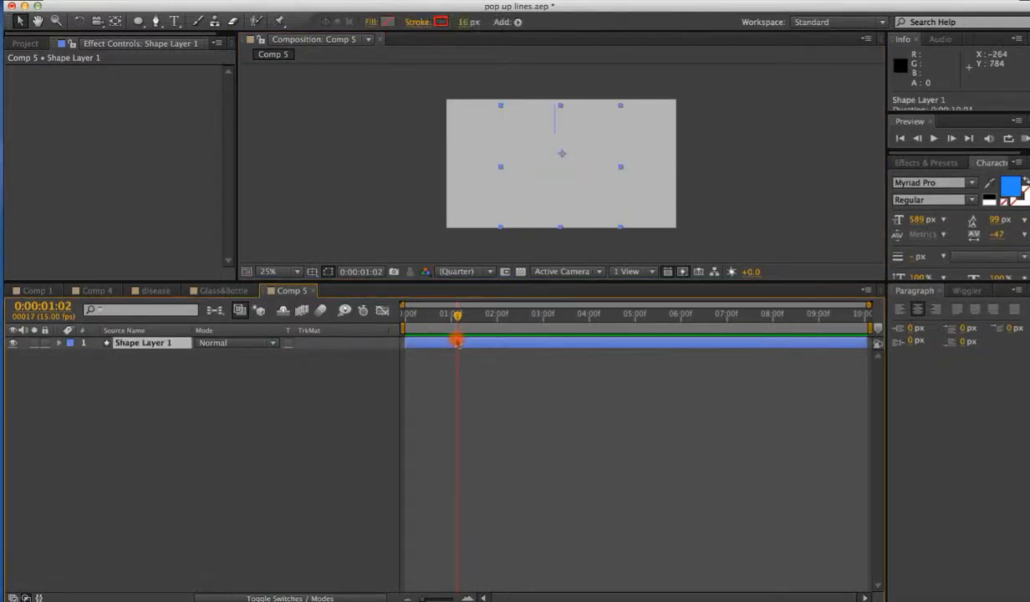
pyautogui.hotkey('alt', ']')
pyautogui.click(147, 365)
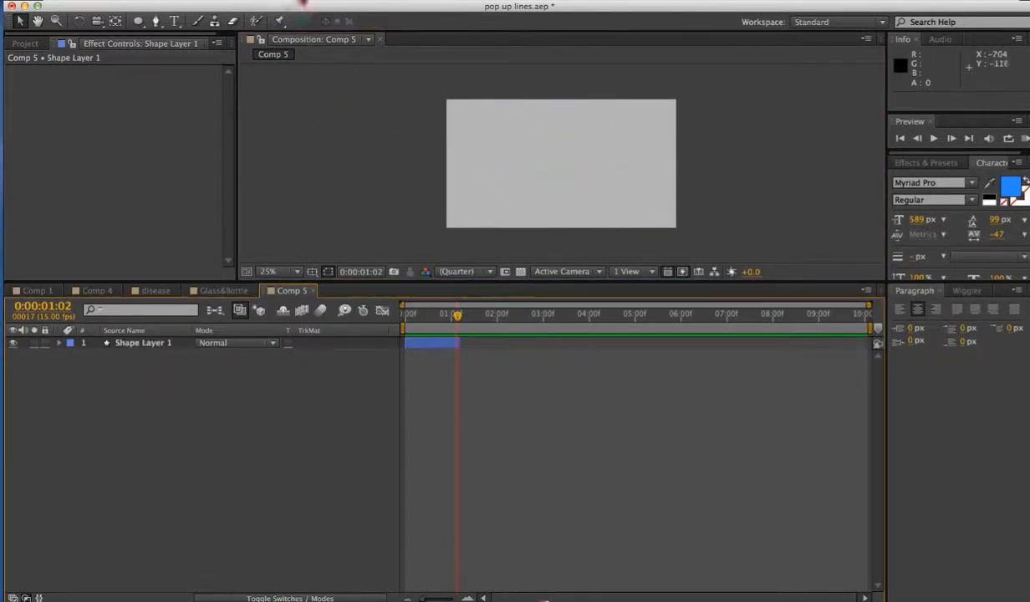
# Draw a square rectangle shape near the composition's centre with the Rectangle tool, then nudge it slightly up and left.
pyautogui.moveTo(147, 27)
pyautogui.mouseDown()
pyautogui.moveTo(179, 39)
pyautogui.moveTo(196, 25)
pyautogui.mouseUp()
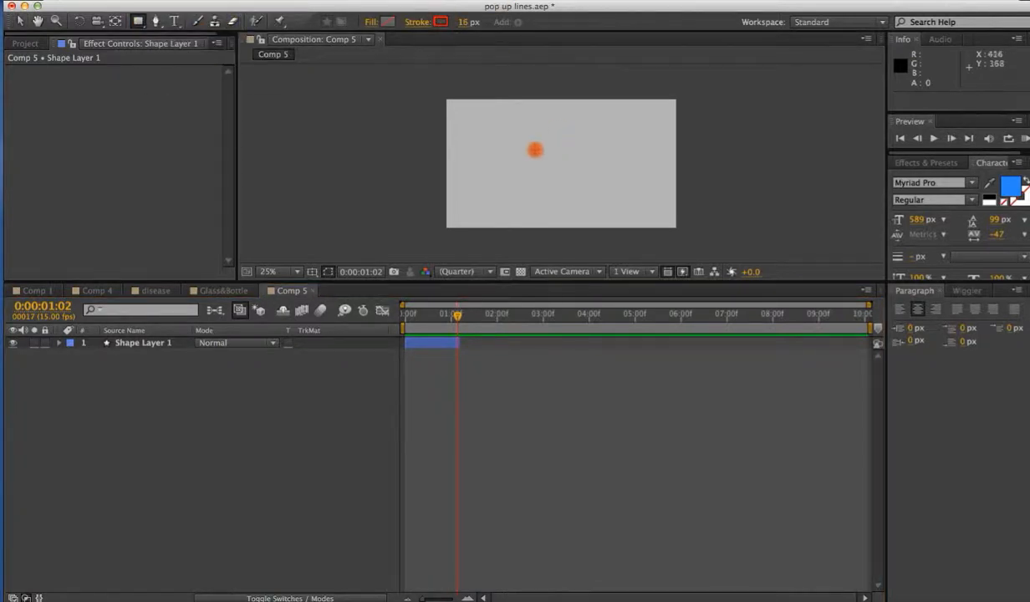
pyautogui.moveTo(521, 128); pyautogui.dragTo(616, 219)
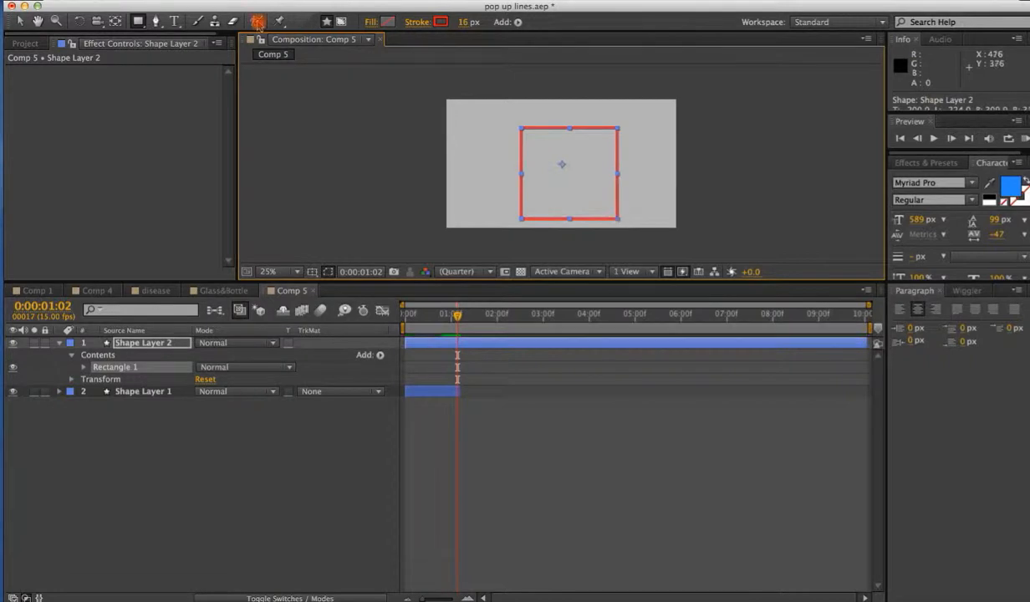
pyautogui.click(21, 22)
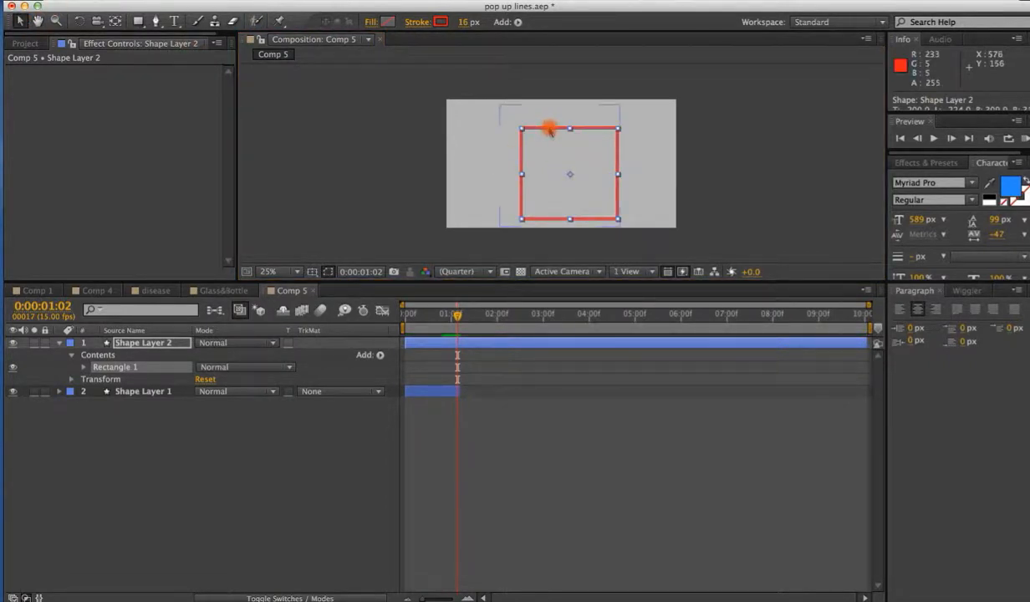
pyautogui.moveTo(551, 126); pyautogui.dragTo(538, 117)
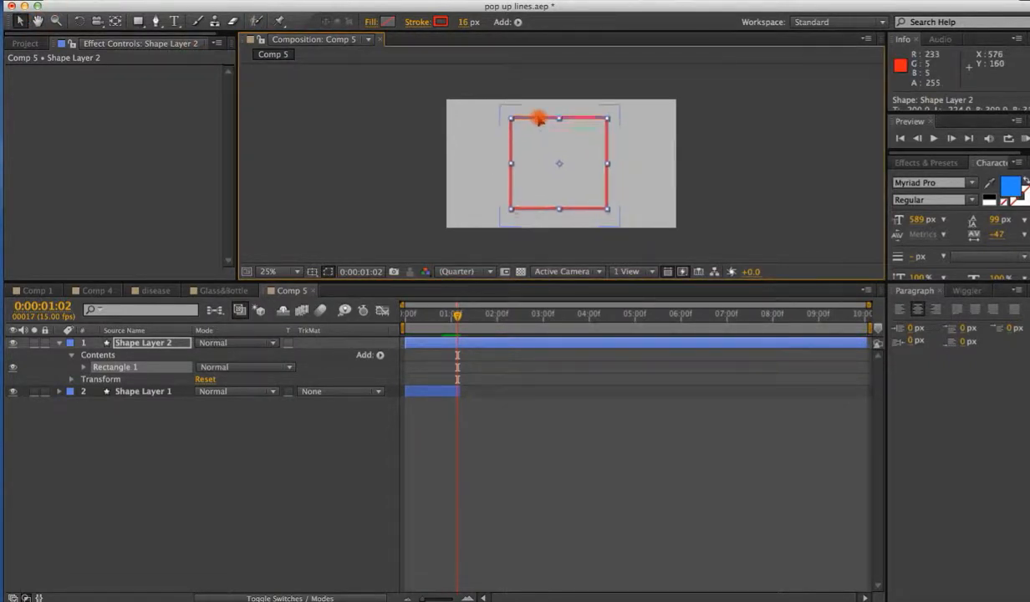
# Add Trim Paths to the rectangle's contents and set a keyframe on its End property.
pyautogui.click(517, 22)
pyautogui.click(589, 250)
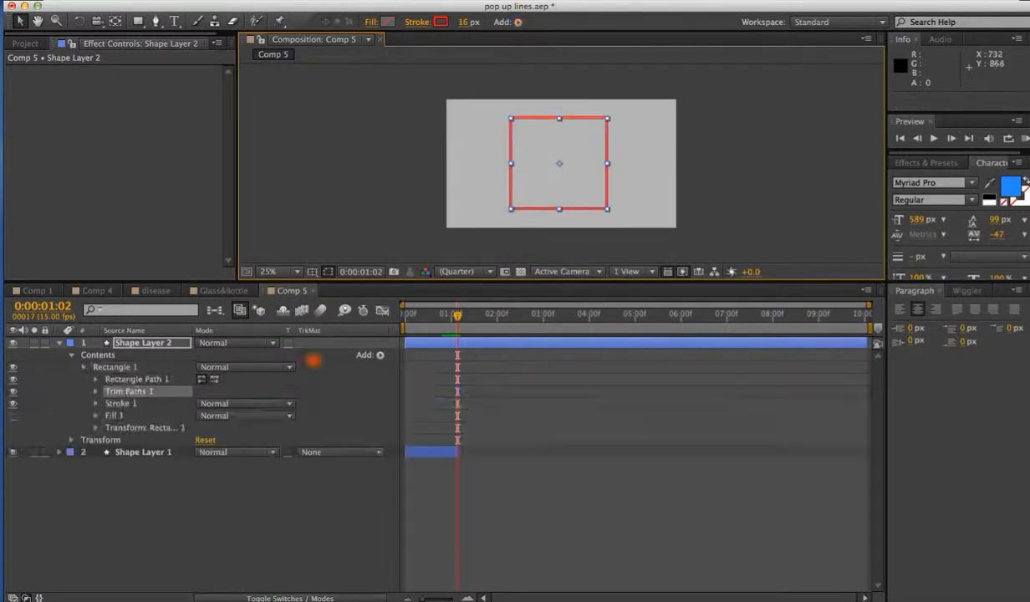
pyautogui.click(96, 392)
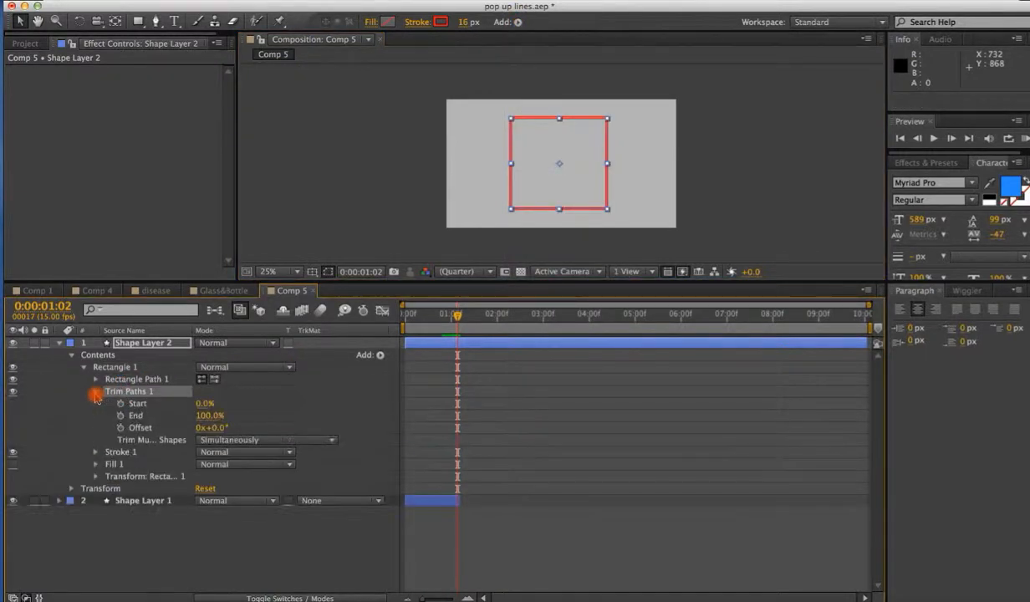
pyautogui.click(120, 415)
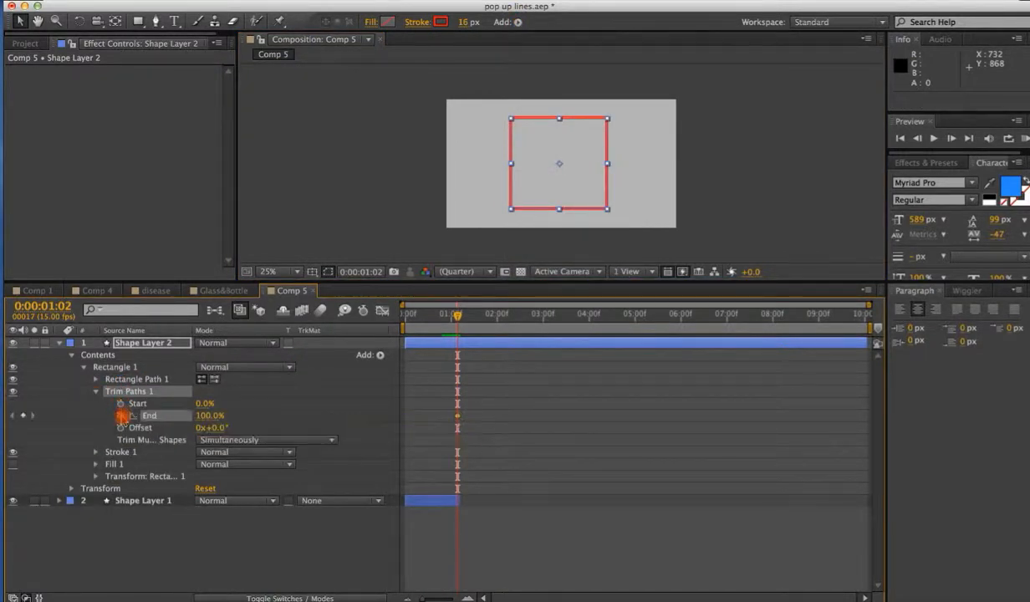
# Start the rectangle layer at 0:00:01:02 and animate End from 1% to 100% between 0:00:01:02 and 0:00:01:09.
pyautogui.moveTo(426, 343); pyautogui.dragTo(459, 418)
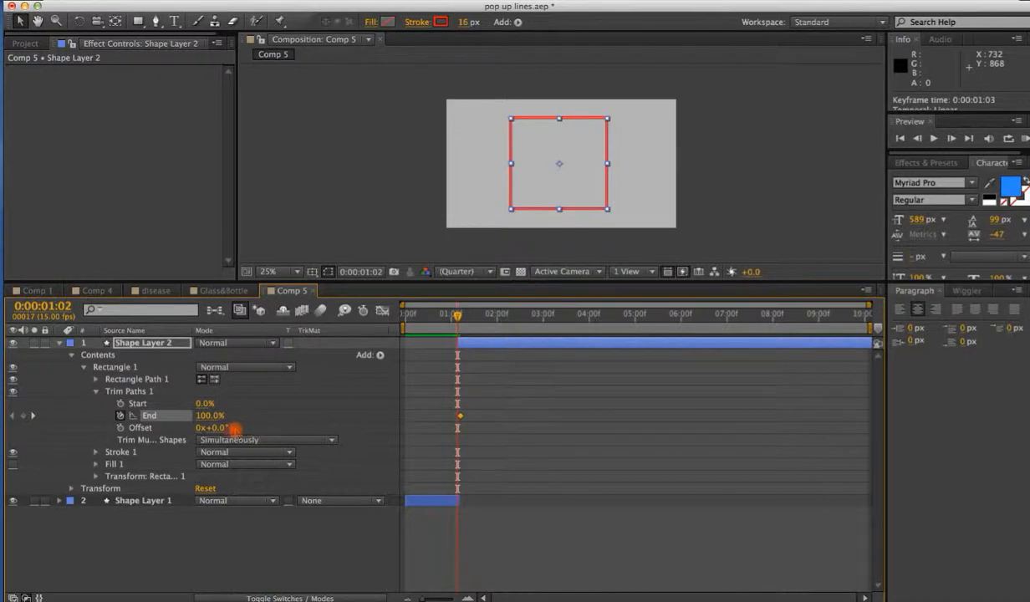
pyautogui.moveTo(237, 414); pyautogui.dragTo(124, 415)
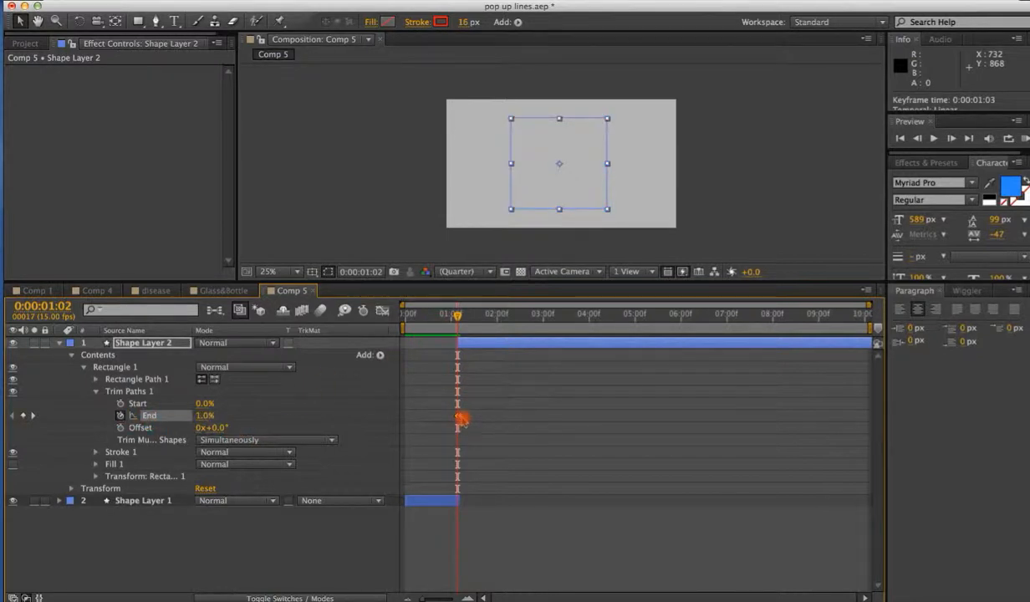
pyautogui.moveTo(461, 418); pyautogui.dragTo(478, 416)
pyautogui.moveTo(458, 316)
pyautogui.mouseDown()
pyautogui.moveTo(479, 317)
pyautogui.moveTo(436, 316)
pyautogui.moveTo(459, 317)
pyautogui.mouseUp()
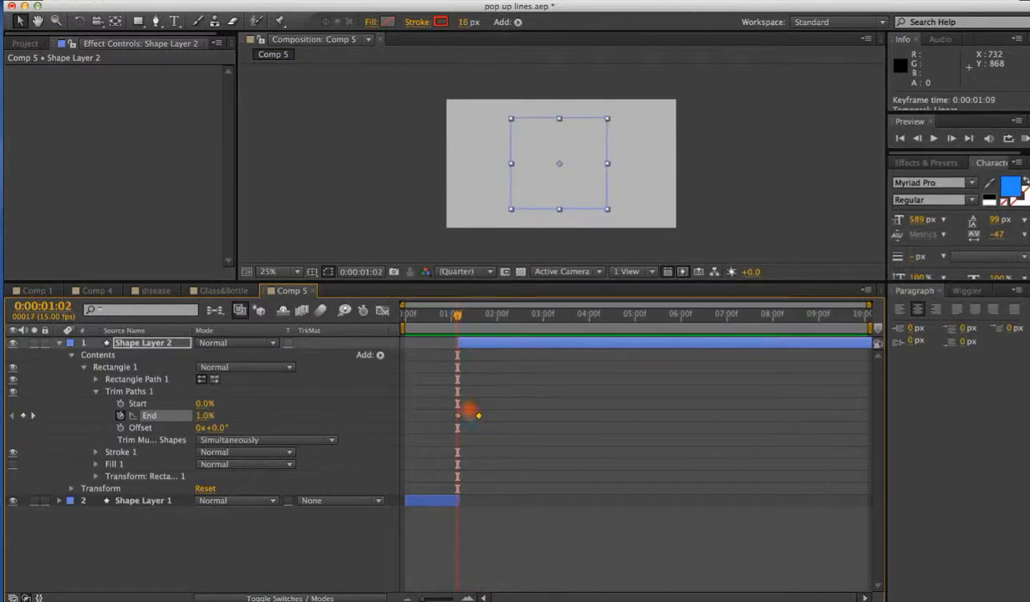
pyautogui.click(459, 415)
pyautogui.moveTo(461, 317); pyautogui.dragTo(482, 316)
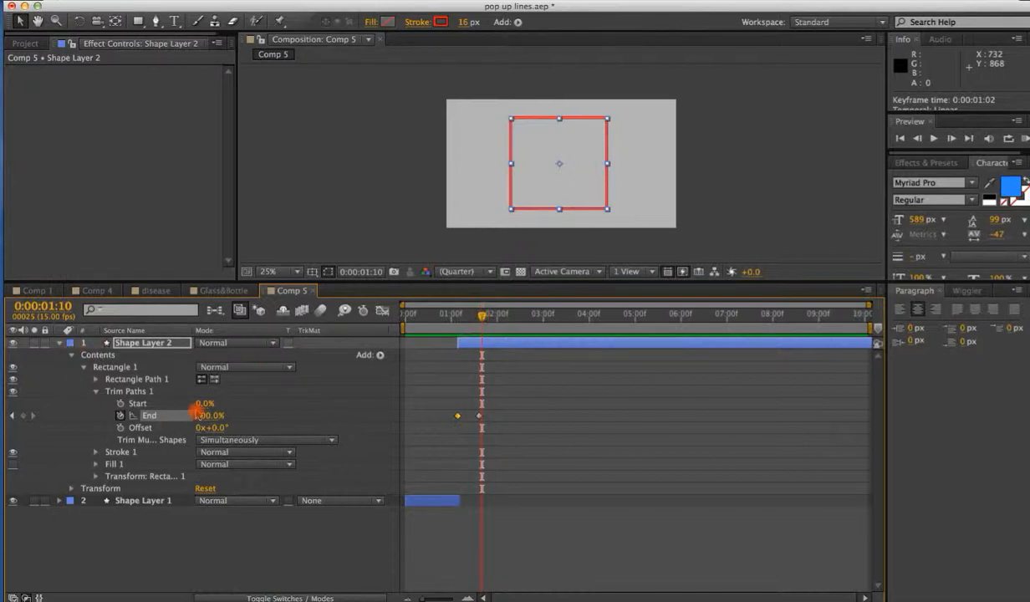
# Collapse Shape Layer 2's properties and dismiss the iCloud alert.
pyautogui.click(74, 355)
pyautogui.click(59, 344)
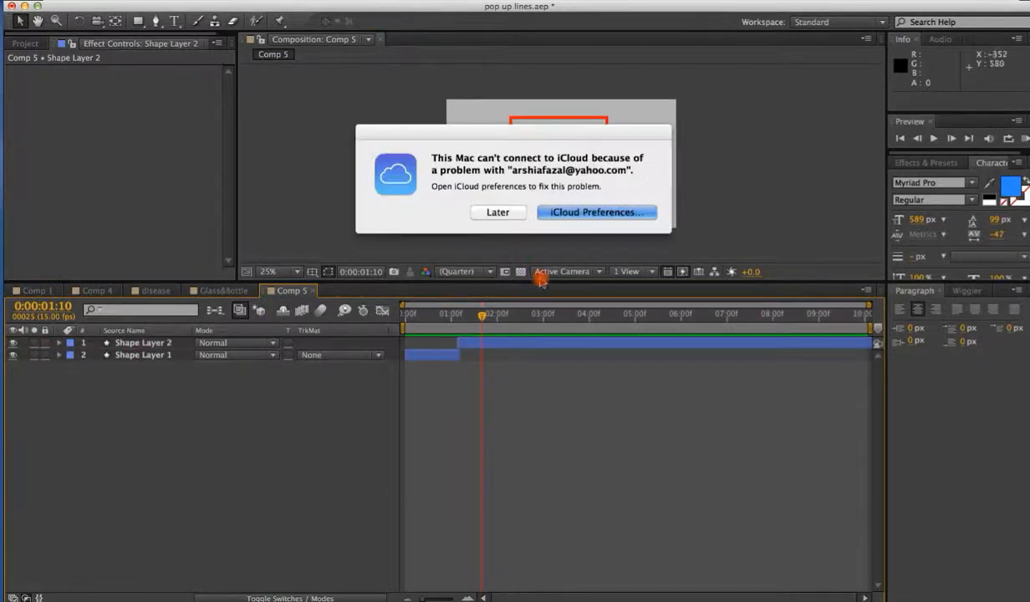
pyautogui.click(502, 212)
pyautogui.click(102, 63)
# Select the Rectangle tool and set the shape stroke colour to blue 1F9AEE.
pyautogui.click(138, 23)
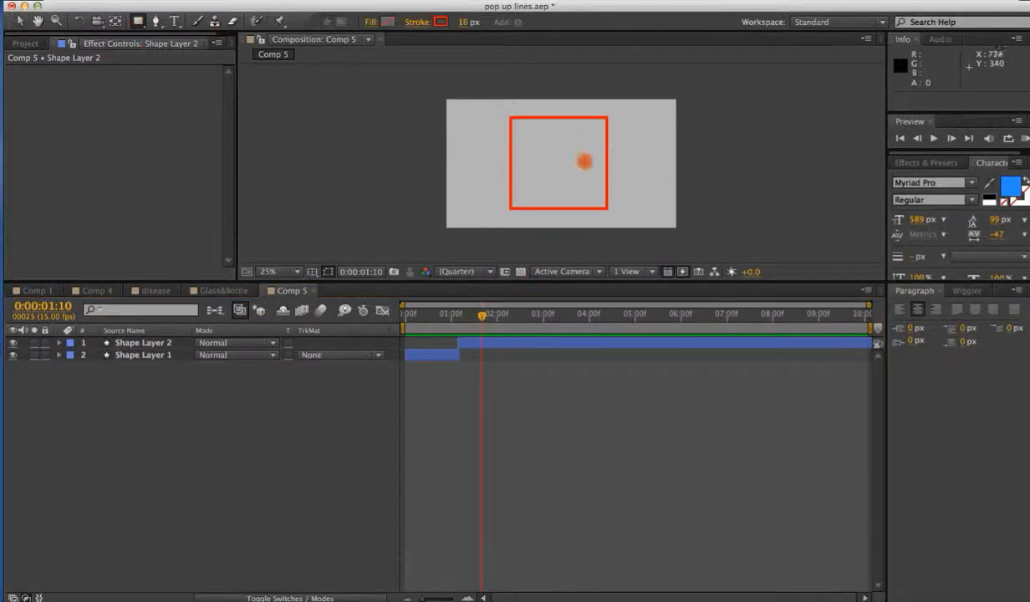
pyautogui.click(441, 22)
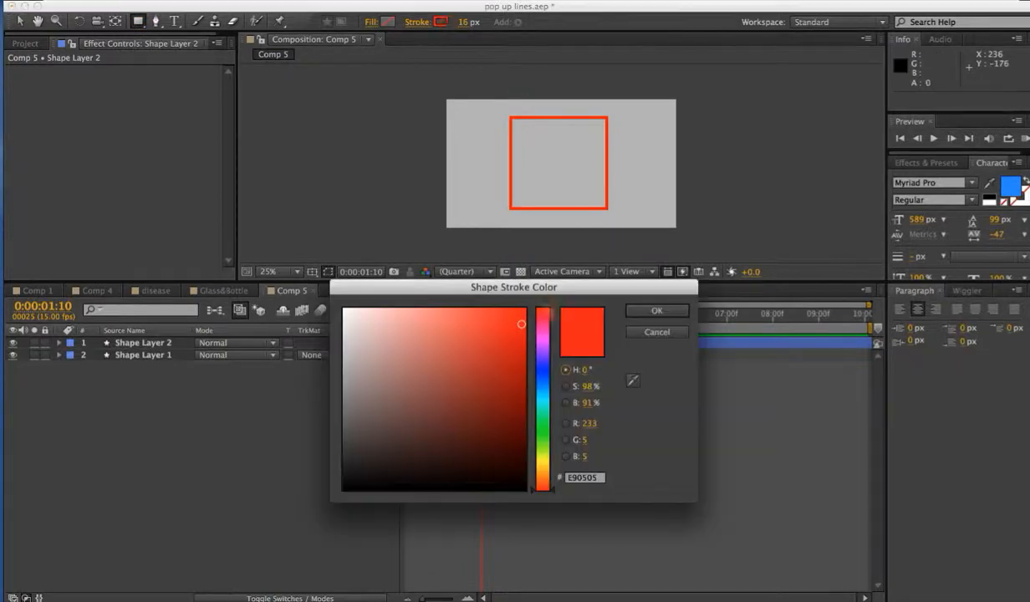
pyautogui.click(543, 387)
pyautogui.click(501, 320)
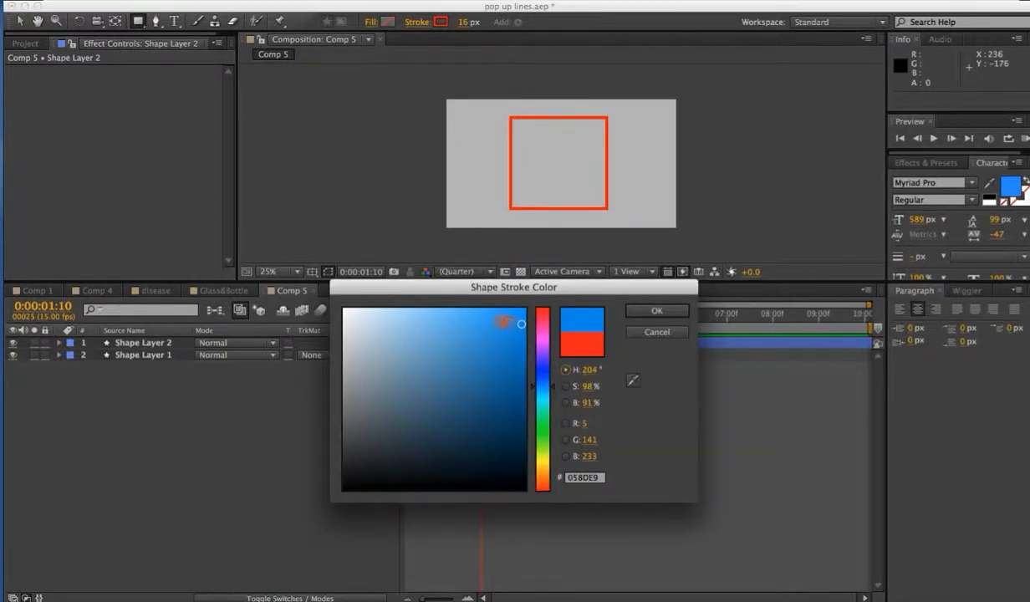
pyautogui.click(637, 311)
# Draw a blue rectangle over the red square and shift its layer to start around 0:00:01:11.
pyautogui.moveTo(509, 117); pyautogui.dragTo(607, 209)
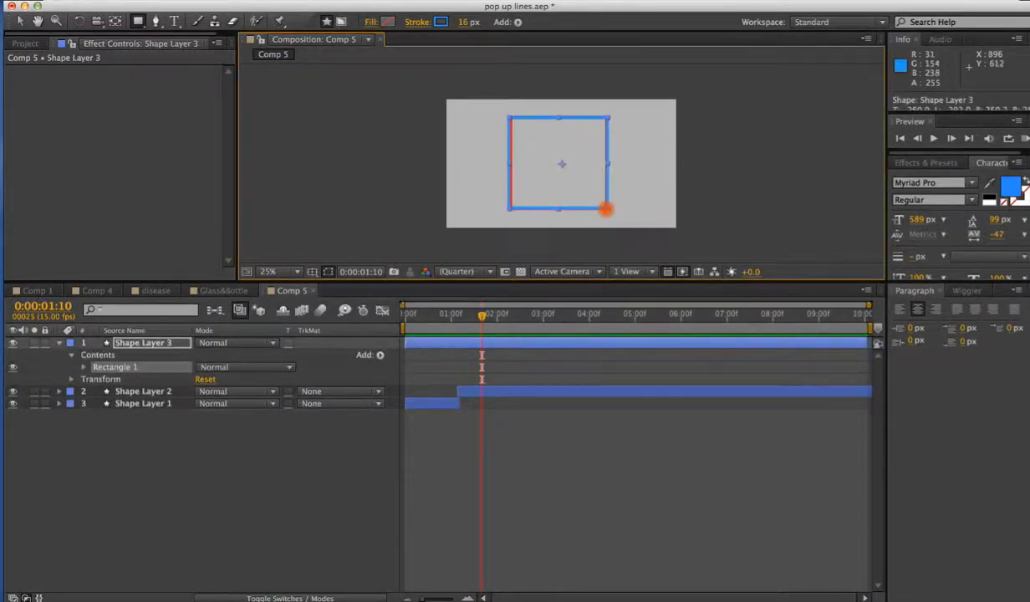
pyautogui.click(142, 344)
pyautogui.moveTo(432, 342); pyautogui.dragTo(504, 345)
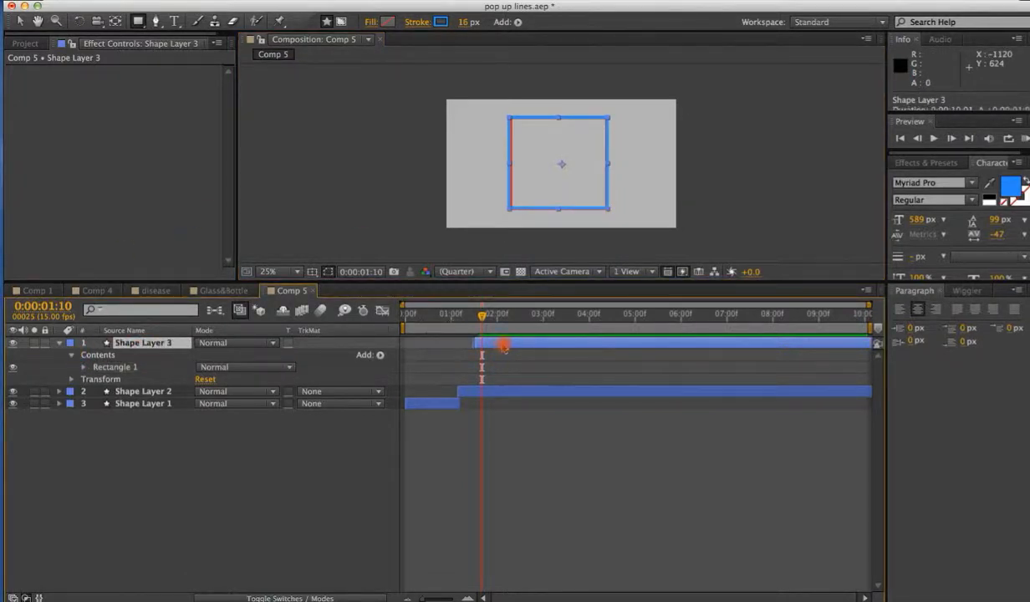
pyautogui.moveTo(452, 314); pyautogui.dragTo(484, 315)
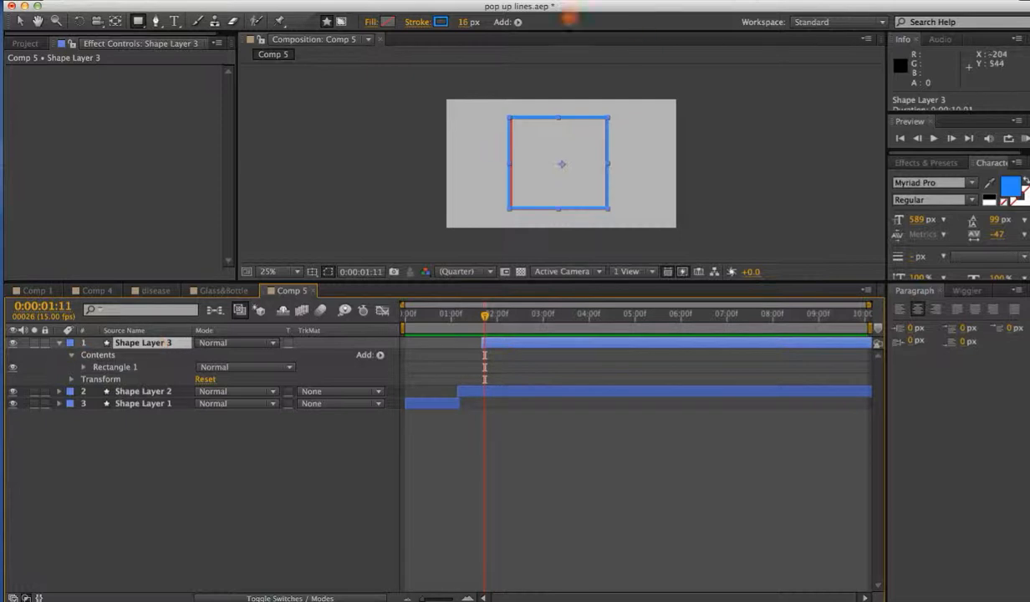
# Add Trim Paths to the blue rectangle and set Start to 76% and End to 91%.
pyautogui.click(520, 25)
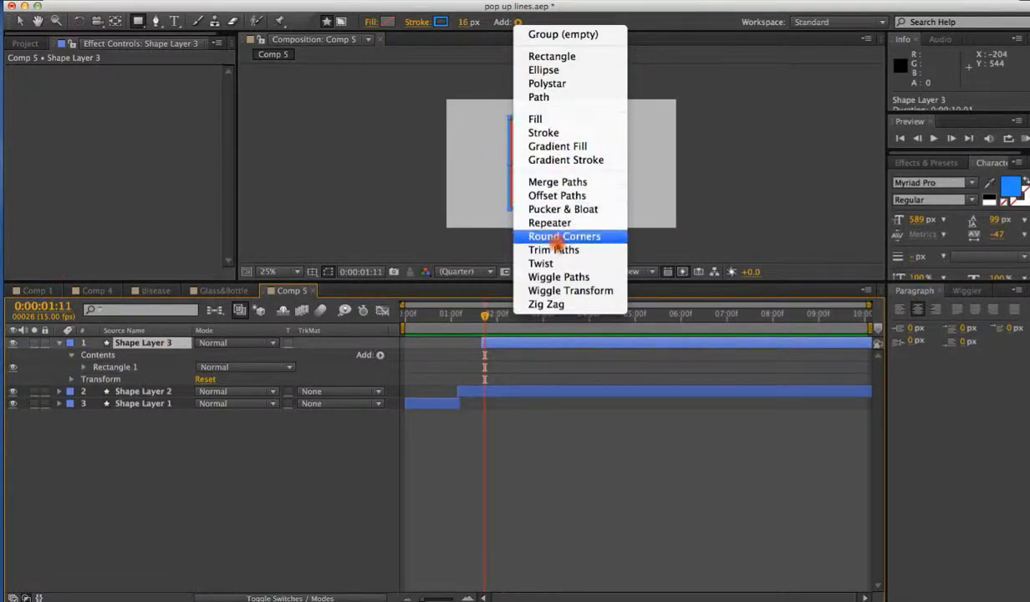
pyautogui.click(544, 250)
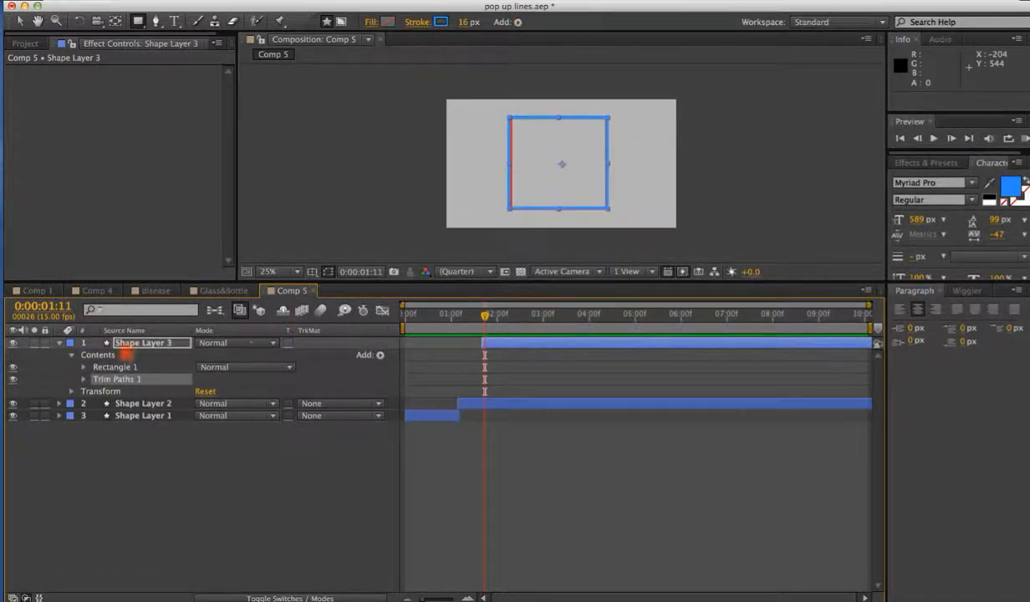
pyautogui.click(83, 379)
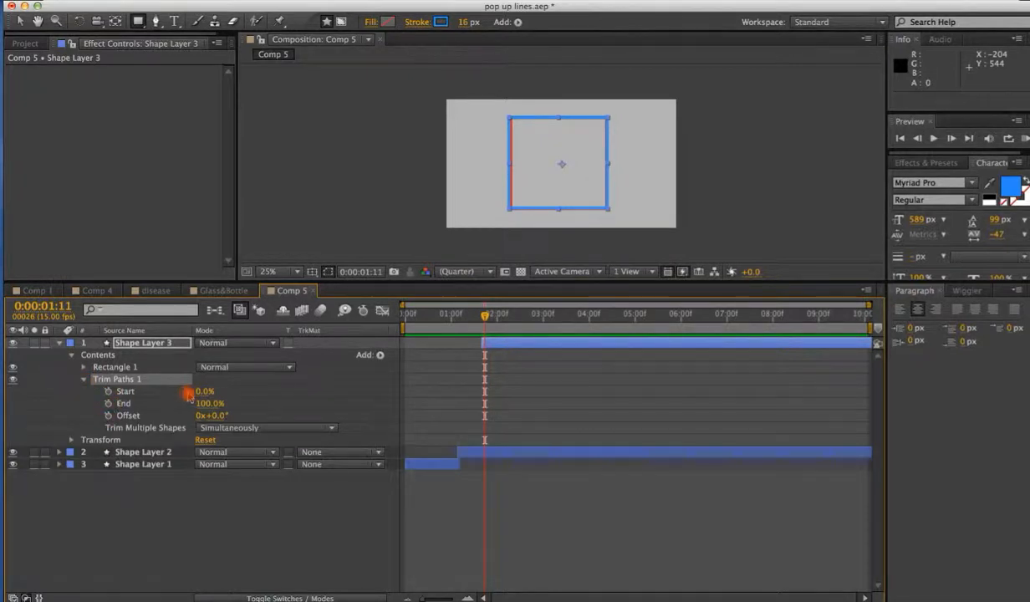
pyautogui.moveTo(199, 391)
pyautogui.mouseDown()
pyautogui.moveTo(245, 393)
pyautogui.moveTo(184, 403)
pyautogui.mouseUp()
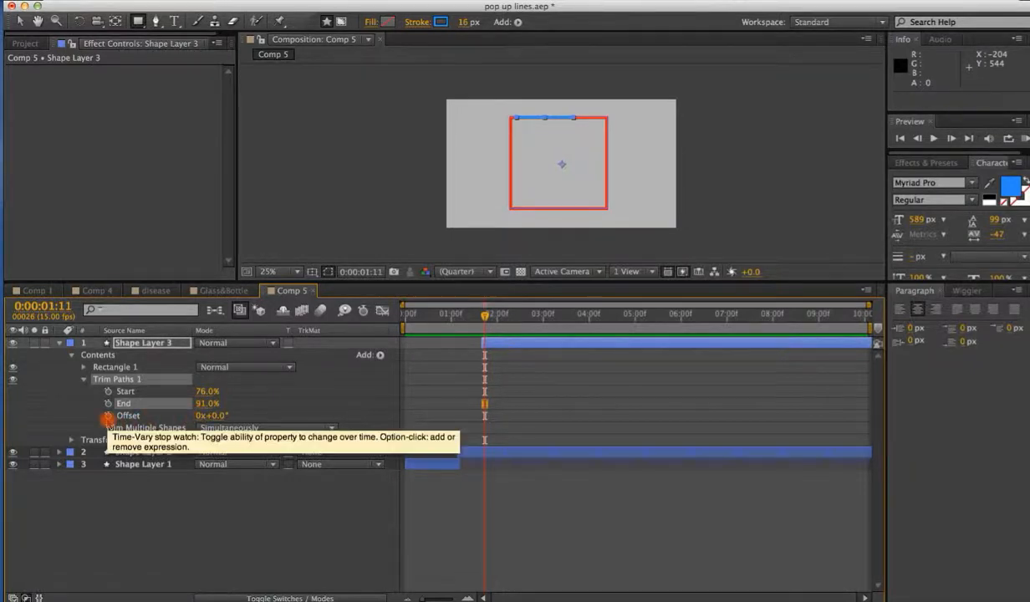
# Keyframe the Trim Paths Offset at 0:00:01:11 and set it to 3x+0.0° at 0:00:03:00.
pyautogui.click(108, 415)
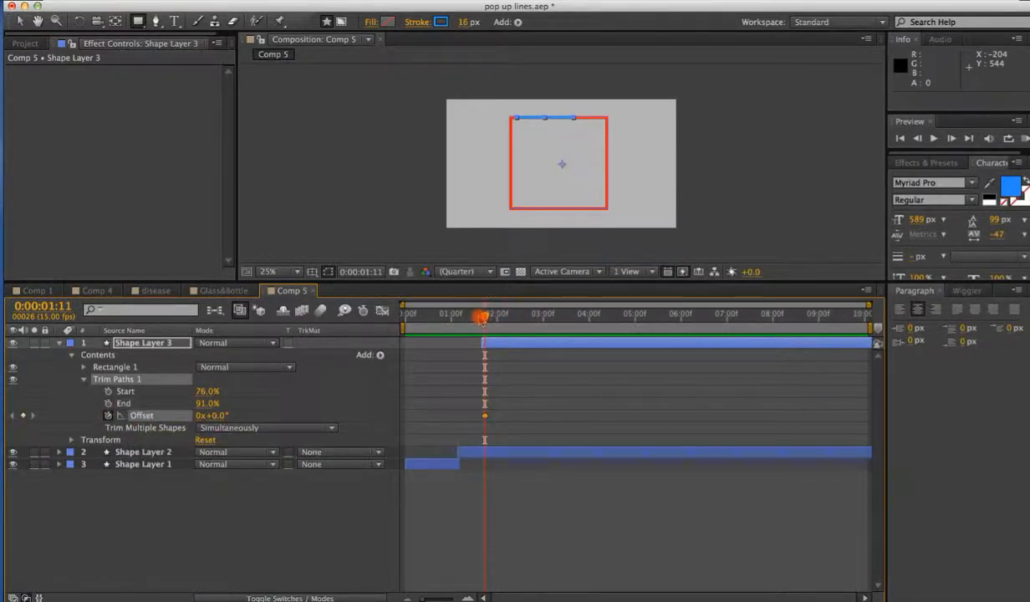
pyautogui.moveTo(483, 317); pyautogui.dragTo(544, 316)
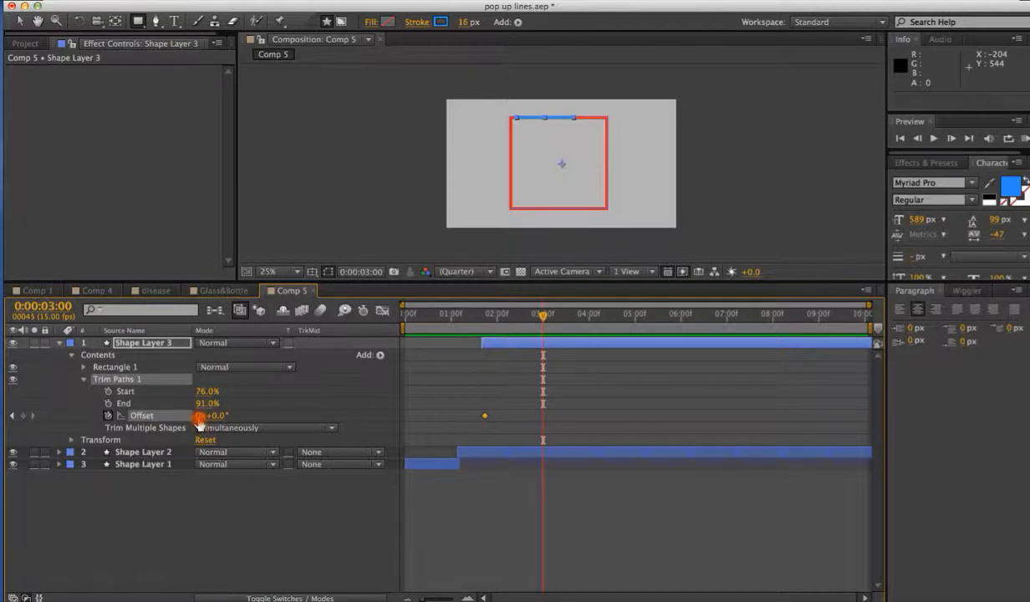
pyautogui.moveTo(199, 418)
pyautogui.mouseDown()
pyautogui.moveTo(212, 415)
pyautogui.moveTo(201, 426)
pyautogui.mouseUp()
pyautogui.moveTo(541, 315)
pyautogui.mouseDown()
pyautogui.moveTo(504, 318)
pyautogui.moveTo(538, 316)
pyautogui.mouseUp()
# Preview the square outline animation.
pyautogui.press('space')
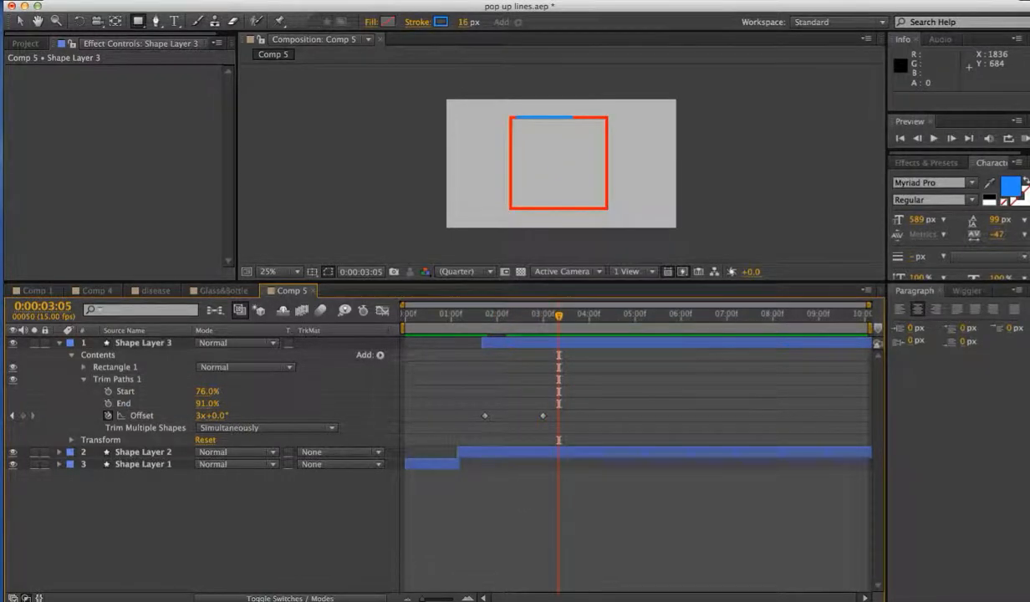
pyautogui.press('super+space')
pyautogui.write('movavi')
pyautogui.click(837, 46)
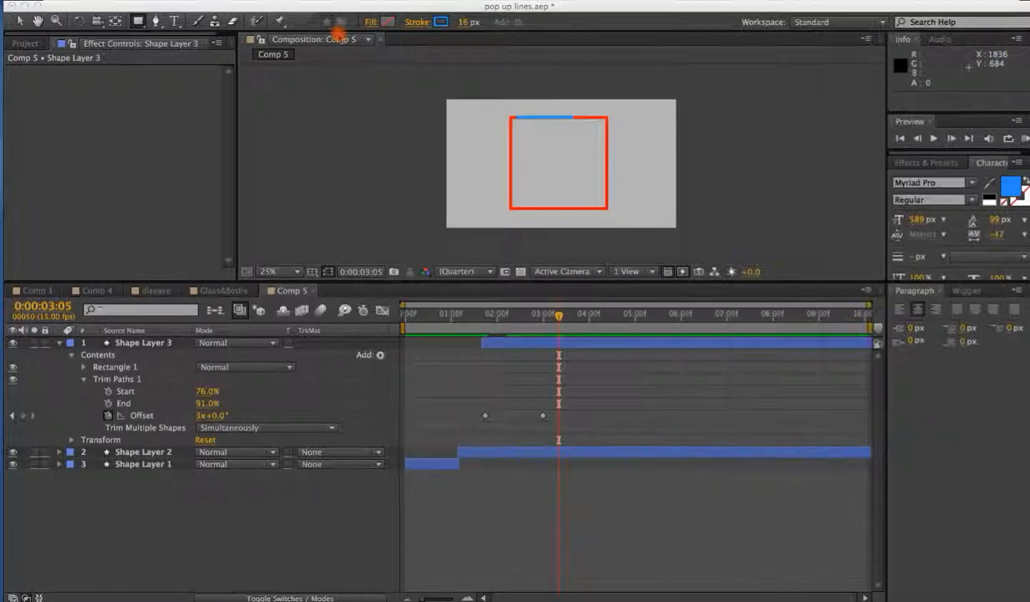